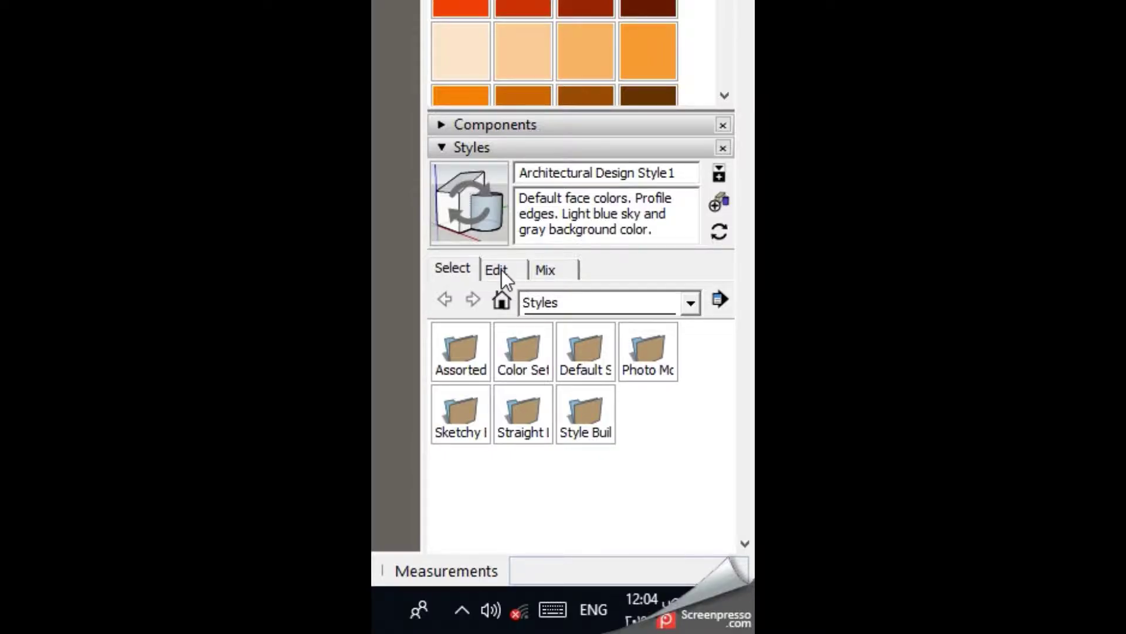
# Step: Turn off Edges and Profiles in the edge settings of the Architectural Design Style1 style
pyautogui.click(1001, 456)
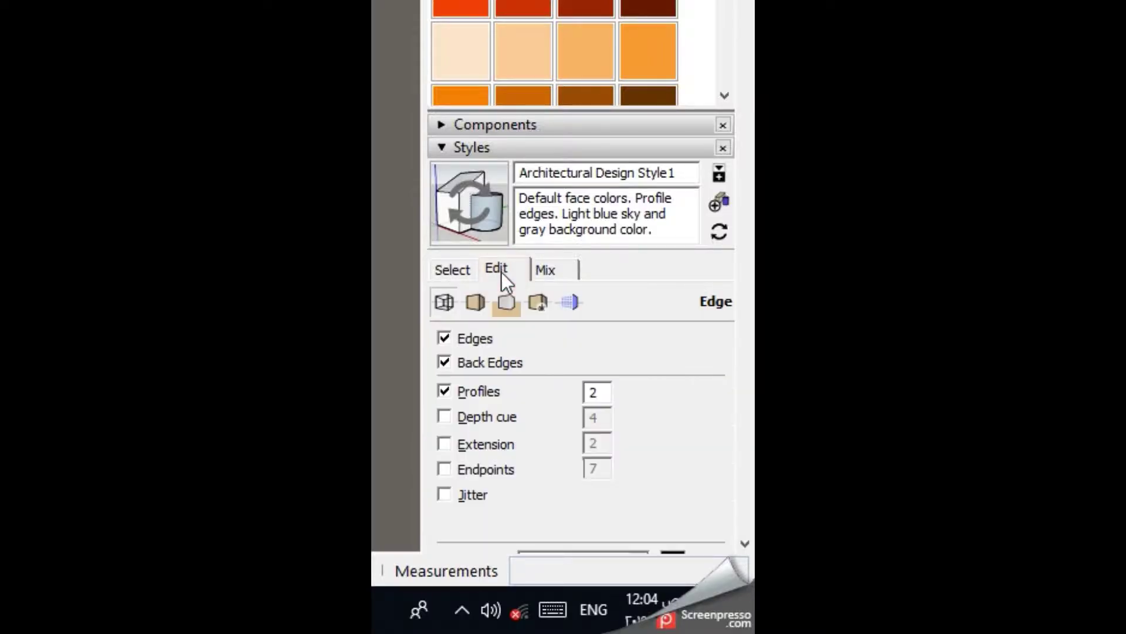
pyautogui.click(444, 338)
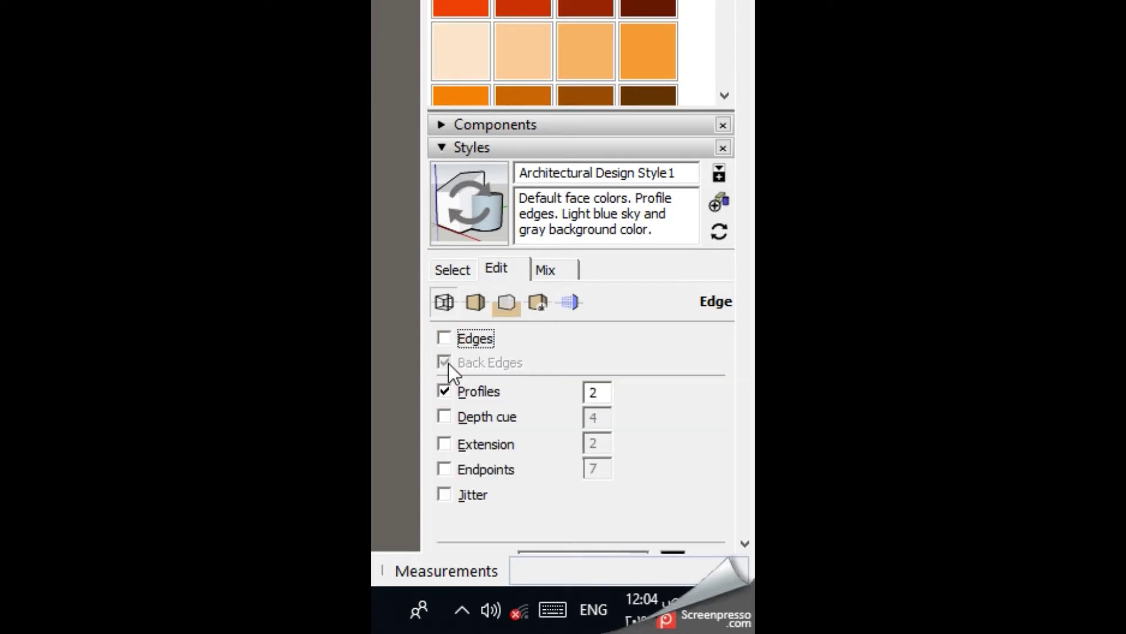
pyautogui.click(446, 390)
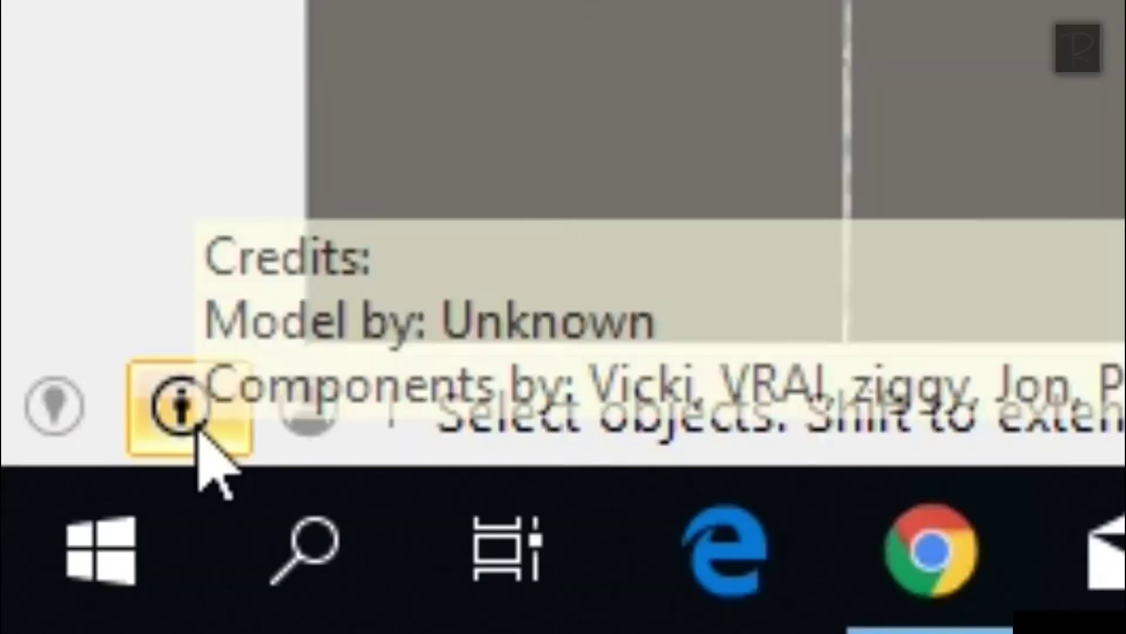
# Step: Purge unused items from the entire model and run Fix Problems from the model statistics
pyautogui.click(27, 603)
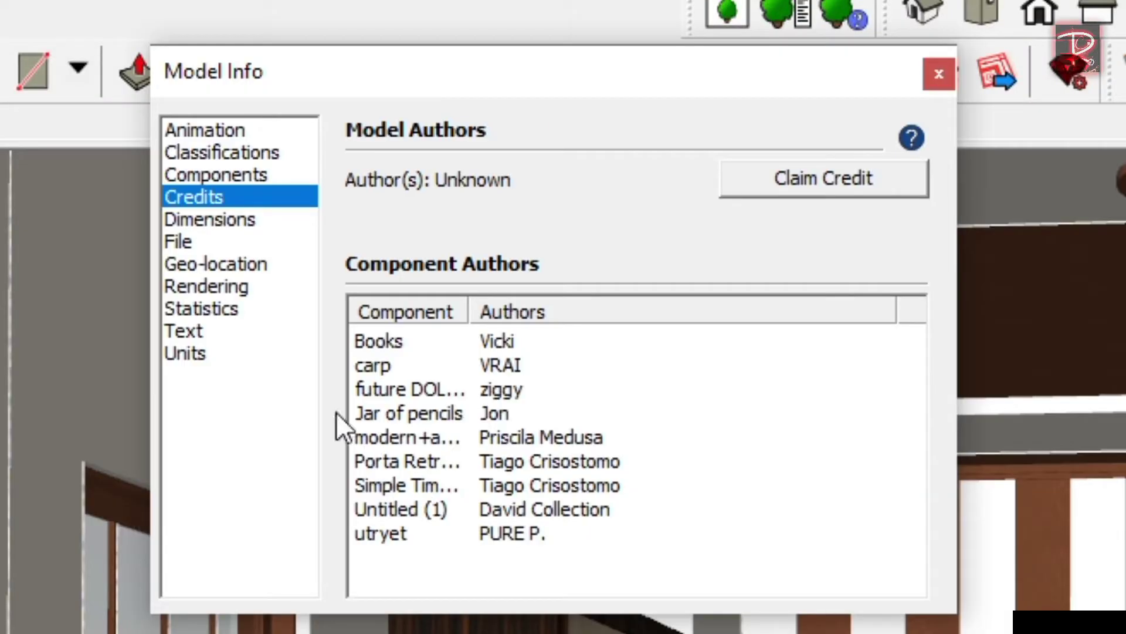
pyautogui.click(232, 307)
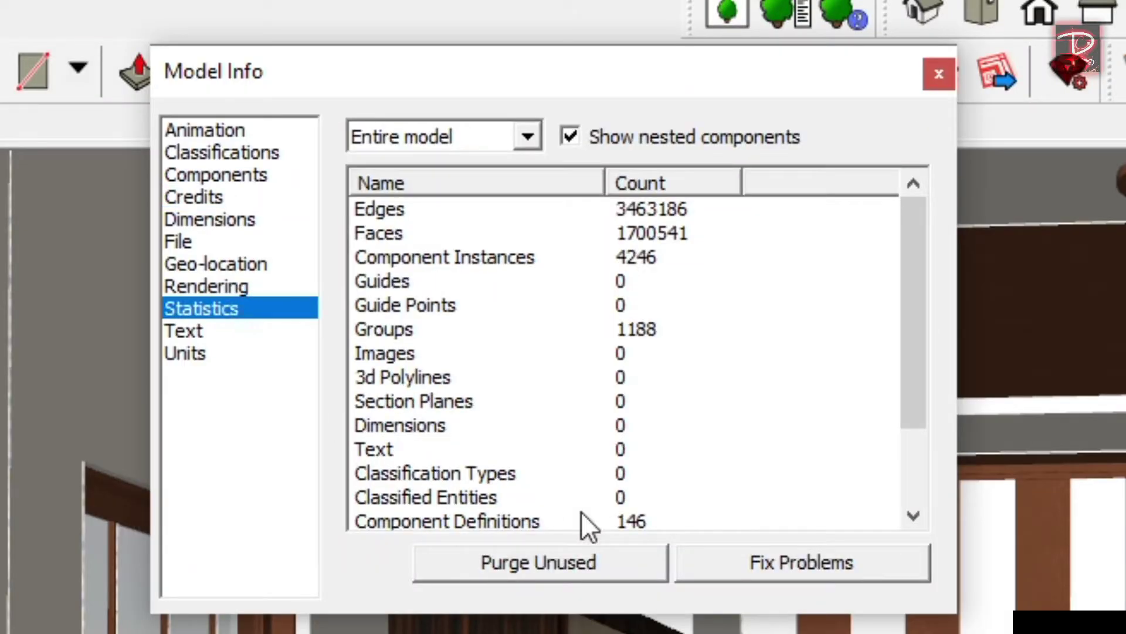
pyautogui.click(553, 567)
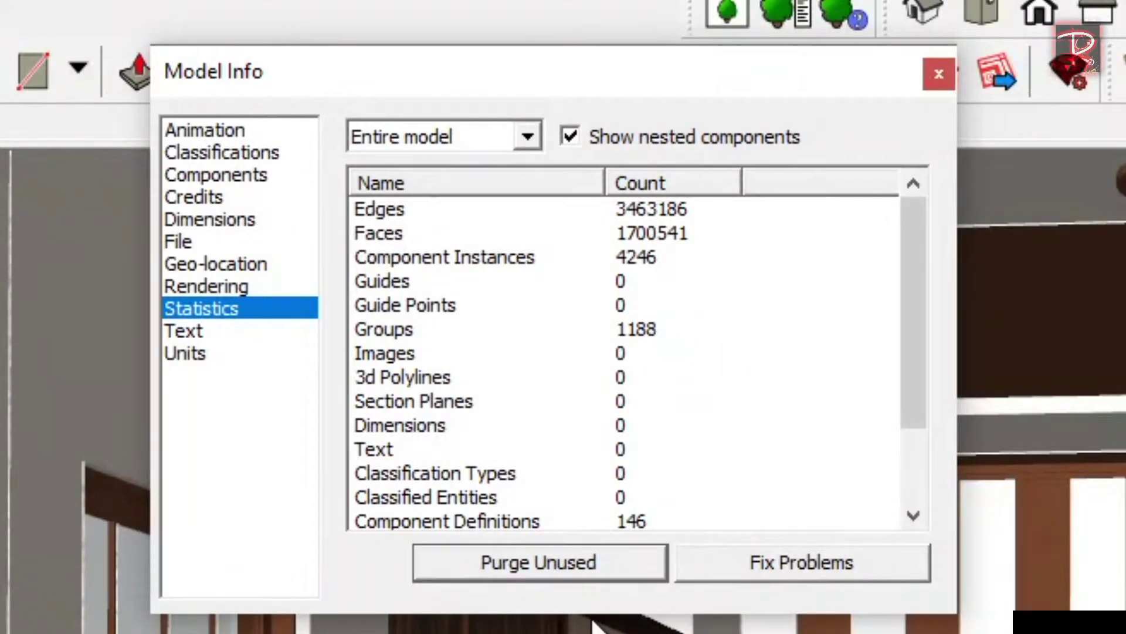
pyautogui.click(761, 572)
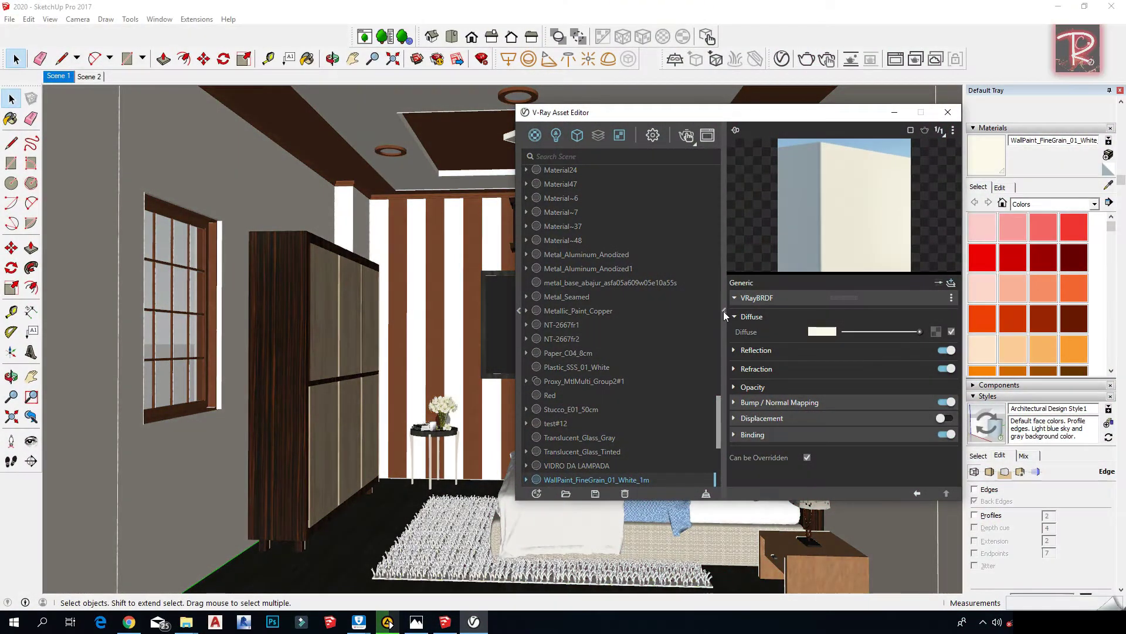
# Step: Move the V-Ray Asset Editor aside to uncover the bedroom, keeping its material preview and settings in view
pyautogui.click(724, 311)
pyautogui.click(725, 314)
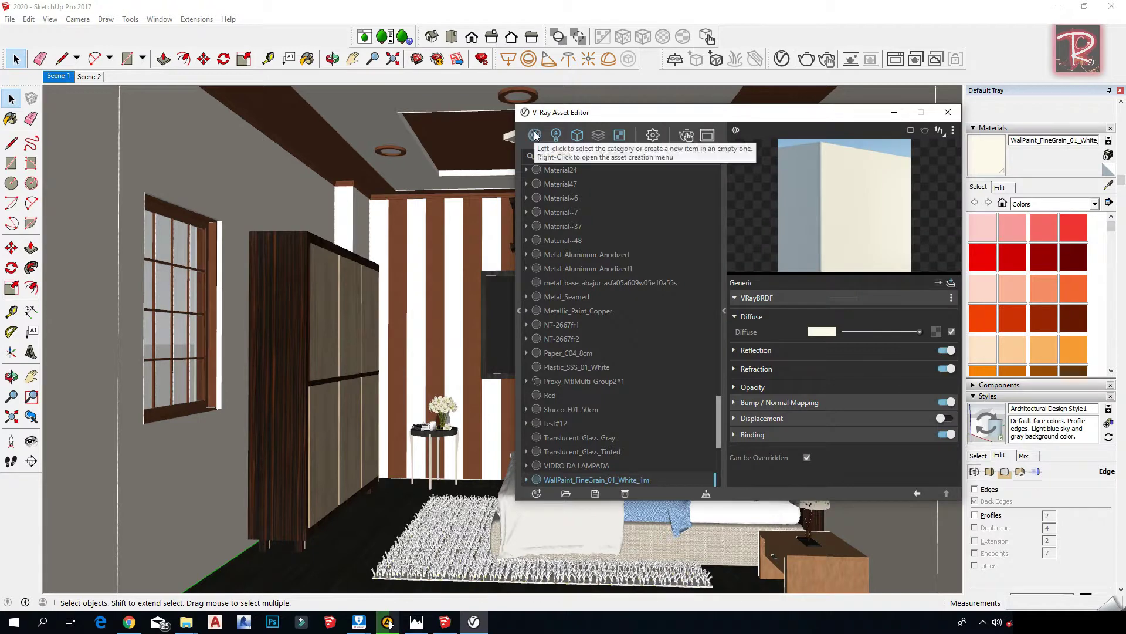
pyautogui.moveTo(661, 119); pyautogui.dragTo(95, 178)
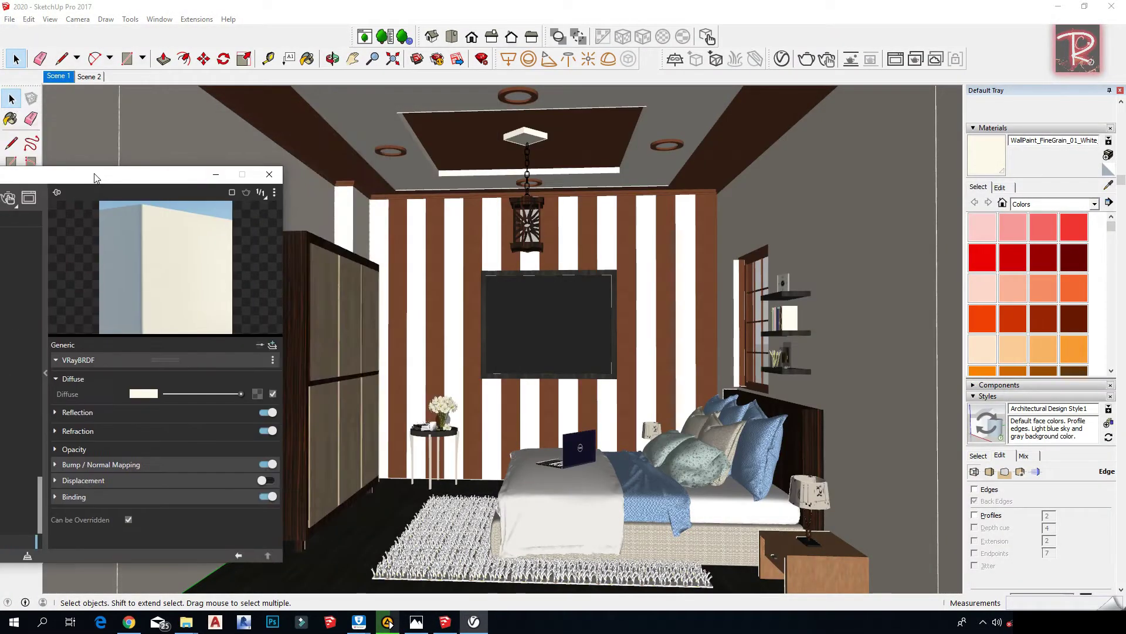
# Step: Sample the dark floor material in the bedroom and expand its V-Ray Reflection settings
pyautogui.click(634, 441)
pyautogui.press('b')
pyautogui.keyDown('shift'); pyautogui.moveTo(682, 584); pyautogui.dragTo(692, 510, button='middle'); pyautogui.keyUp('shift')
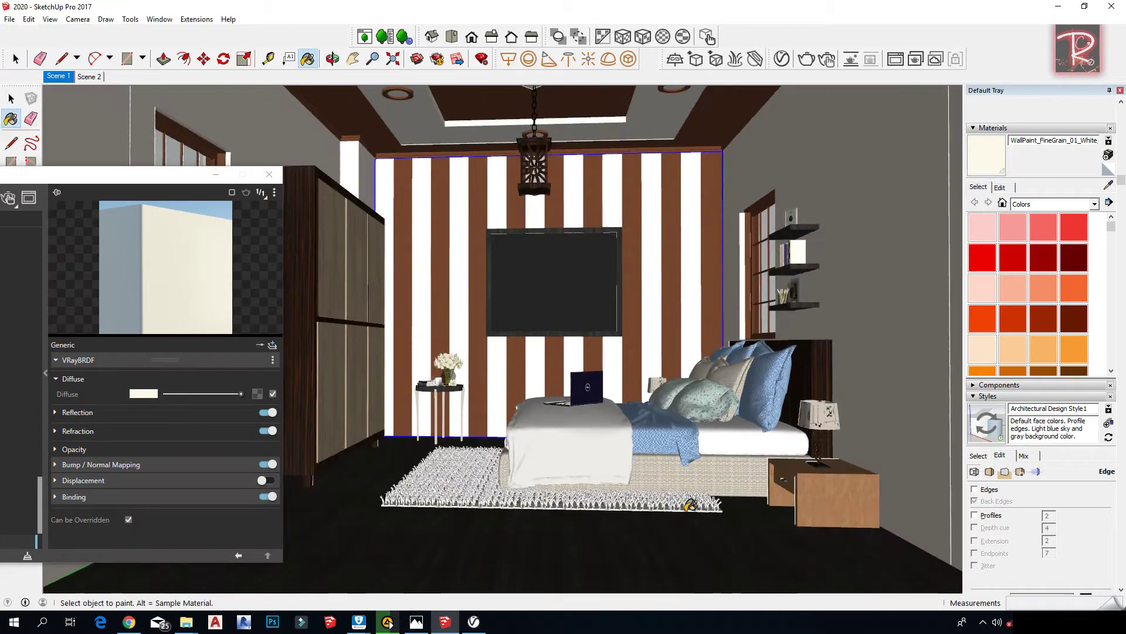
pyautogui.press('space')
pyautogui.click(873, 307)
pyautogui.press('b')
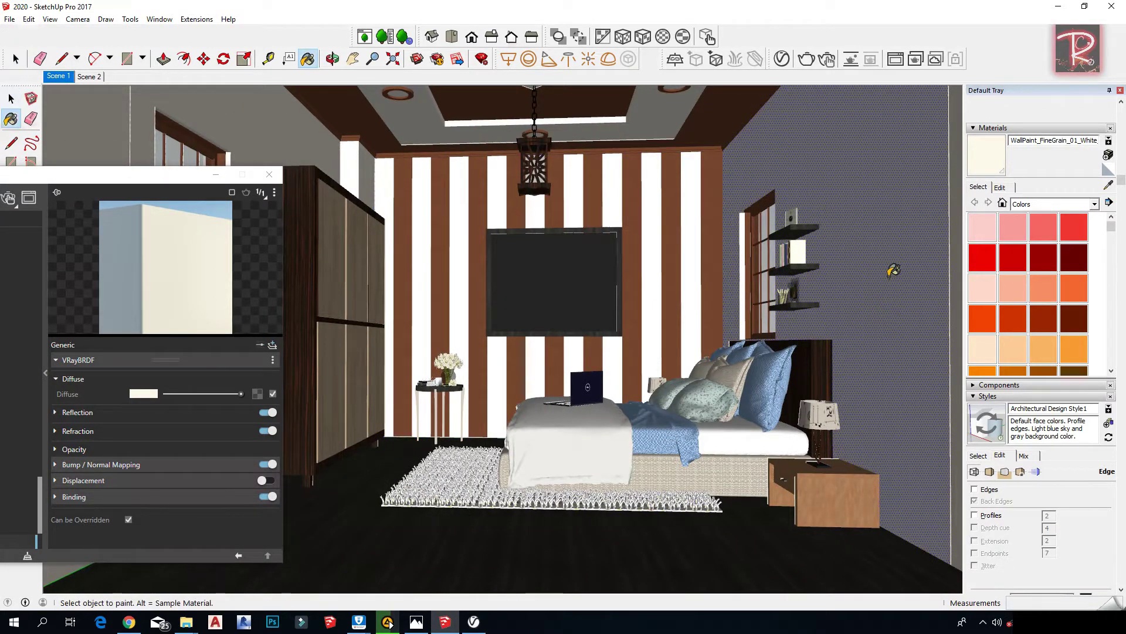
pyautogui.keyDown('alt'); pyautogui.click(604, 534); pyautogui.keyUp('alt')
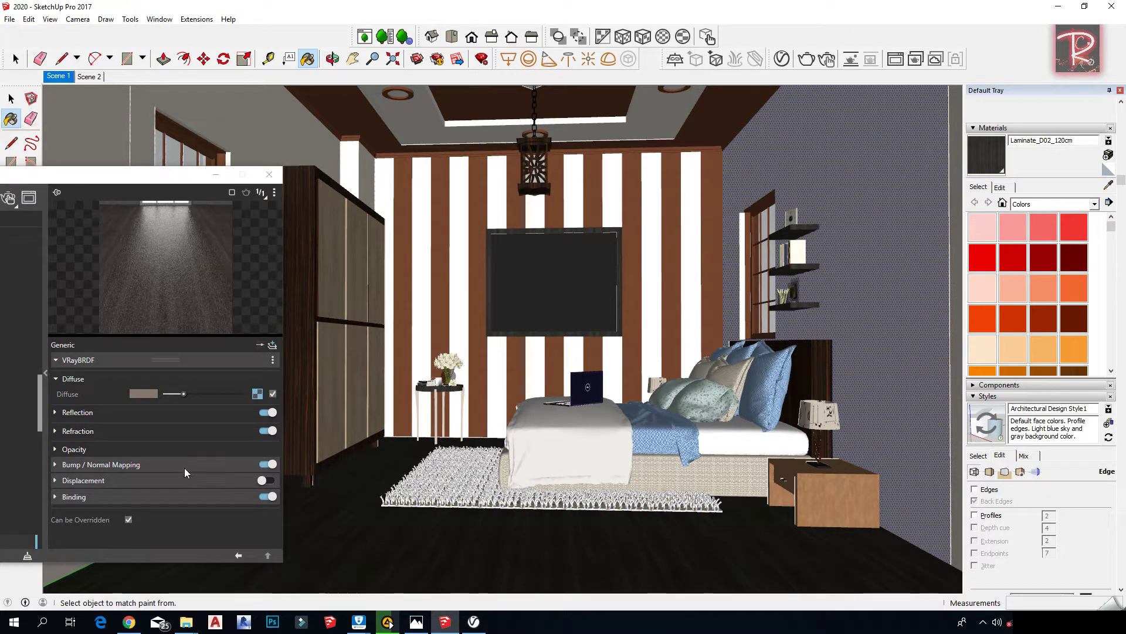
pyautogui.click(114, 414)
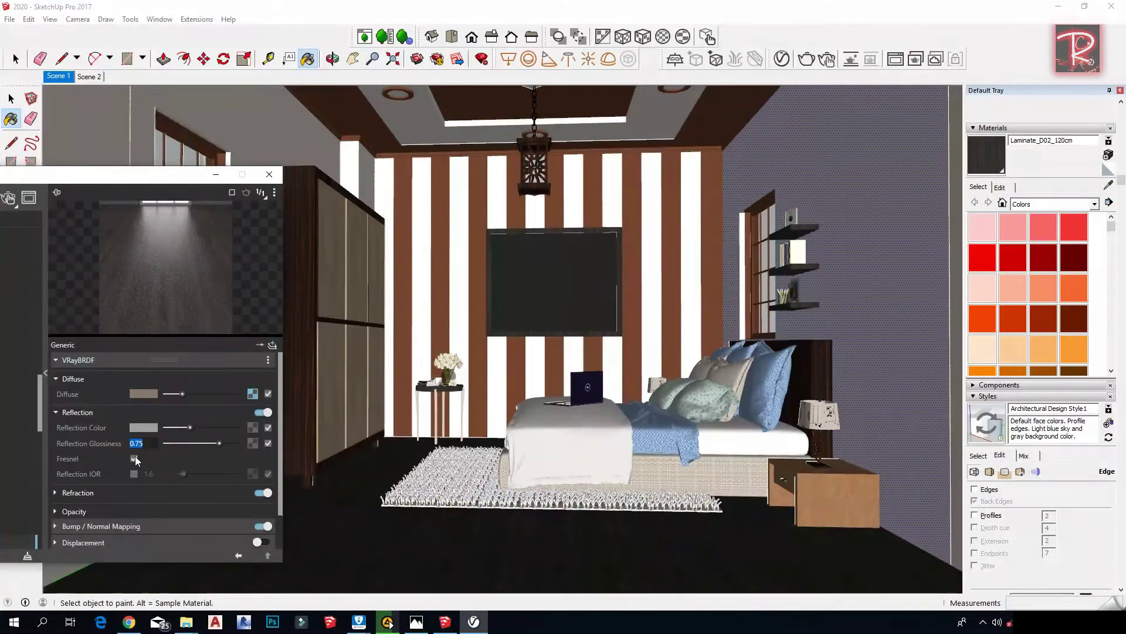
# Step: Sample the materials of the nightstand, white bed cover, bed base, blue blanket and mattress to inspect their V-Ray settings
pyautogui.keyDown('alt'); pyautogui.click(834, 492); pyautogui.keyUp('alt')
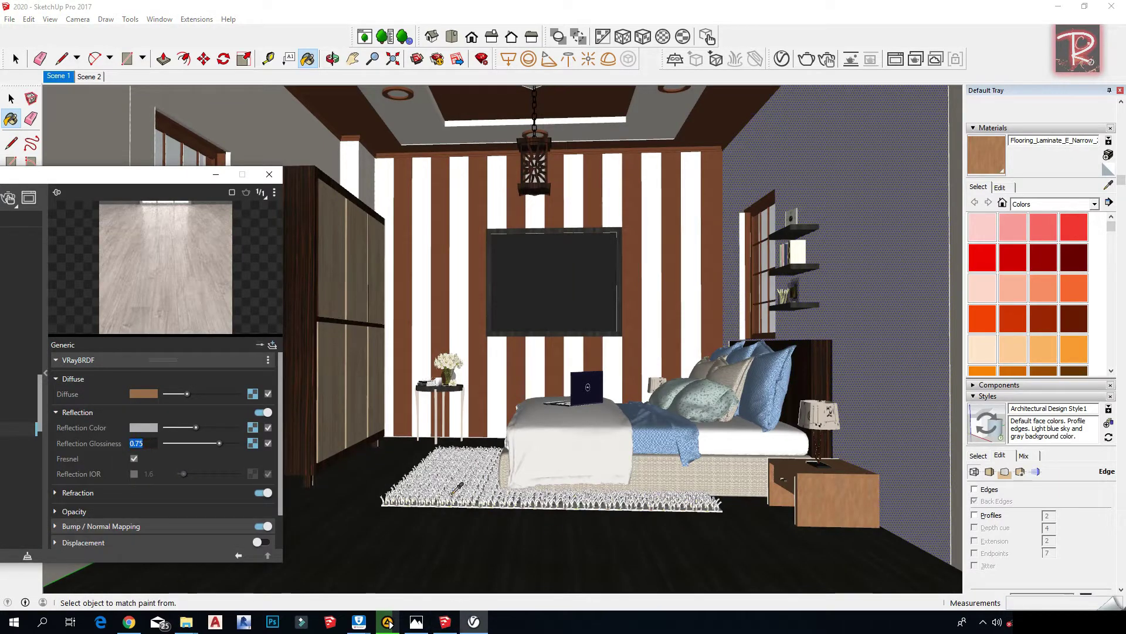
pyautogui.keyDown('alt'); pyautogui.click(577, 430); pyautogui.keyUp('alt')
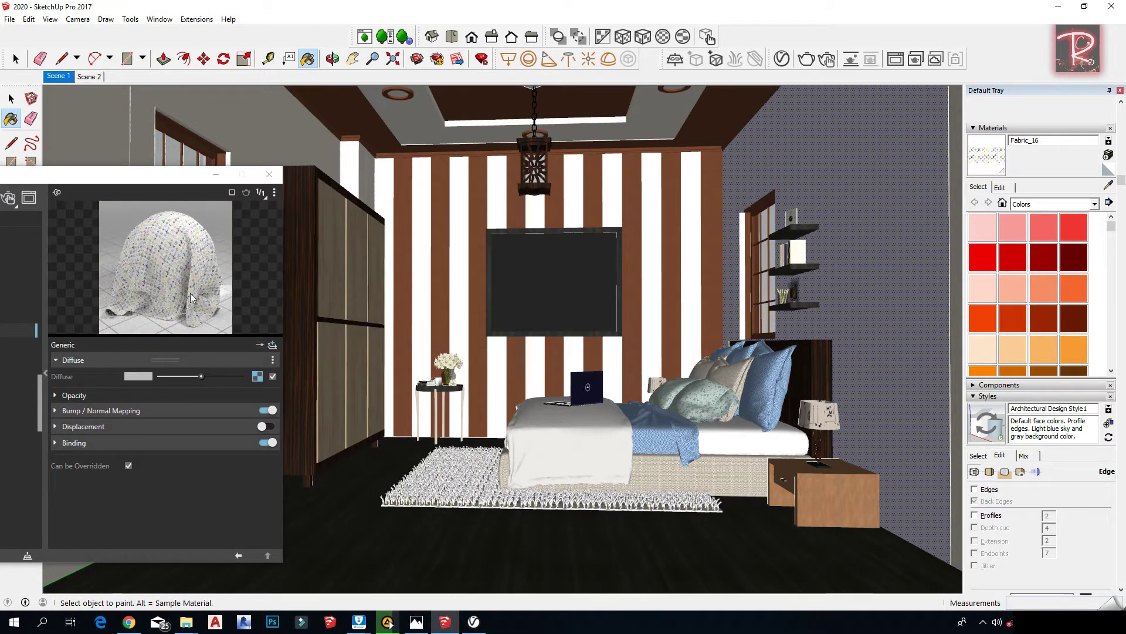
pyautogui.scroll(5, 660, 454)
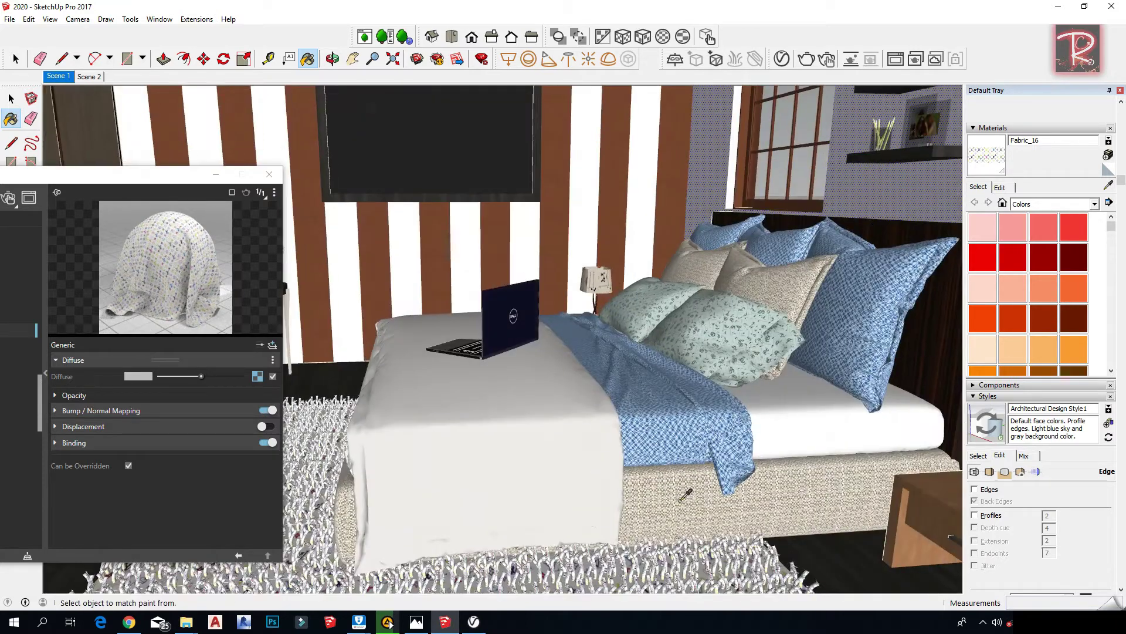
pyautogui.keyDown('alt'); pyautogui.click(682, 500); pyautogui.keyUp('alt')
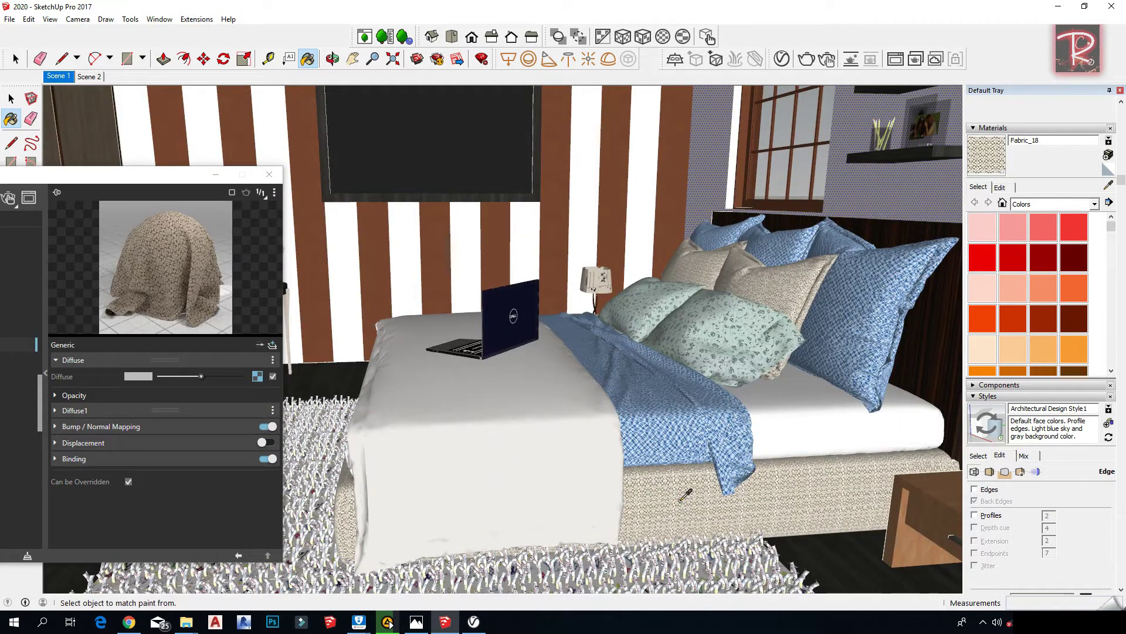
pyautogui.keyDown('alt'); pyautogui.click(685, 424); pyautogui.keyUp('alt')
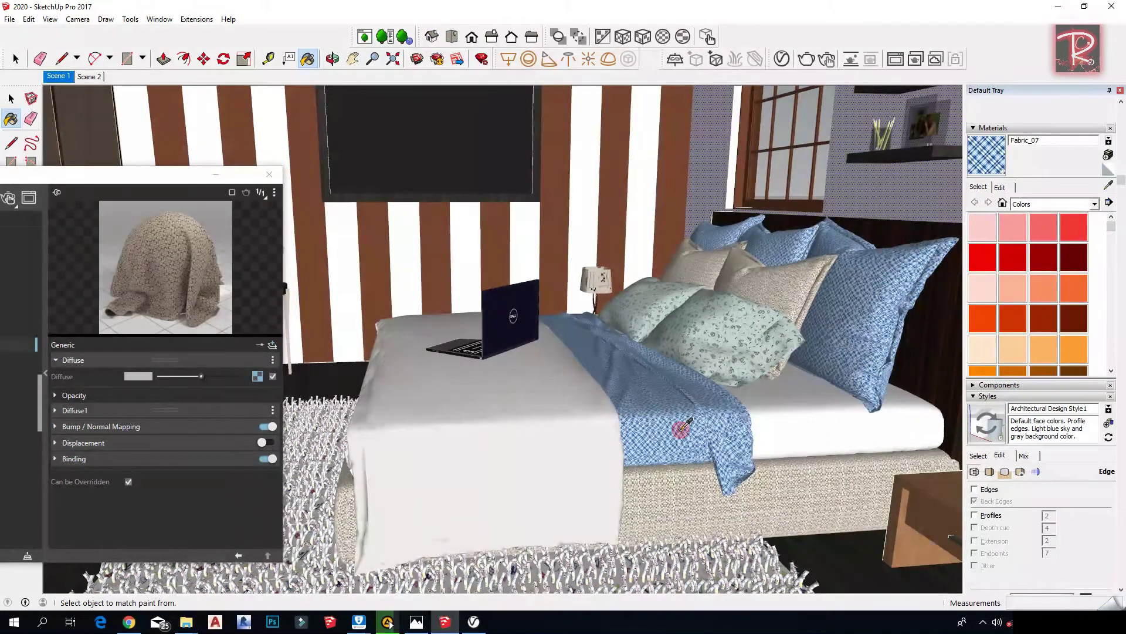
pyautogui.keyDown('alt'); pyautogui.click(796, 421); pyautogui.keyUp('alt')
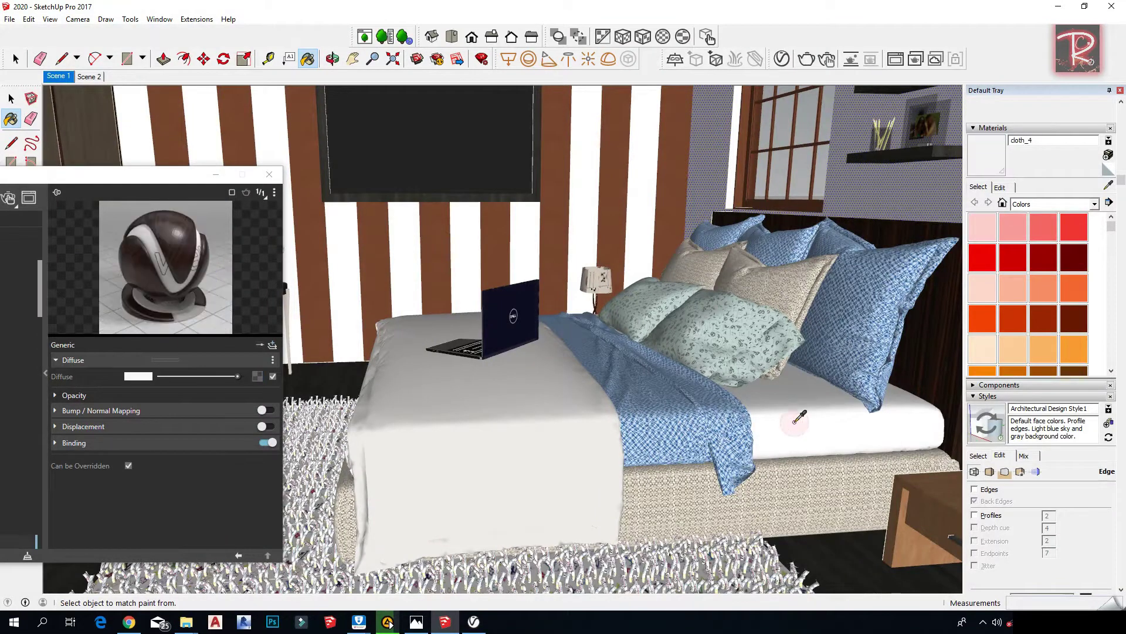
pyautogui.keyDown('alt'); pyautogui.click(548, 414); pyautogui.keyUp('alt')
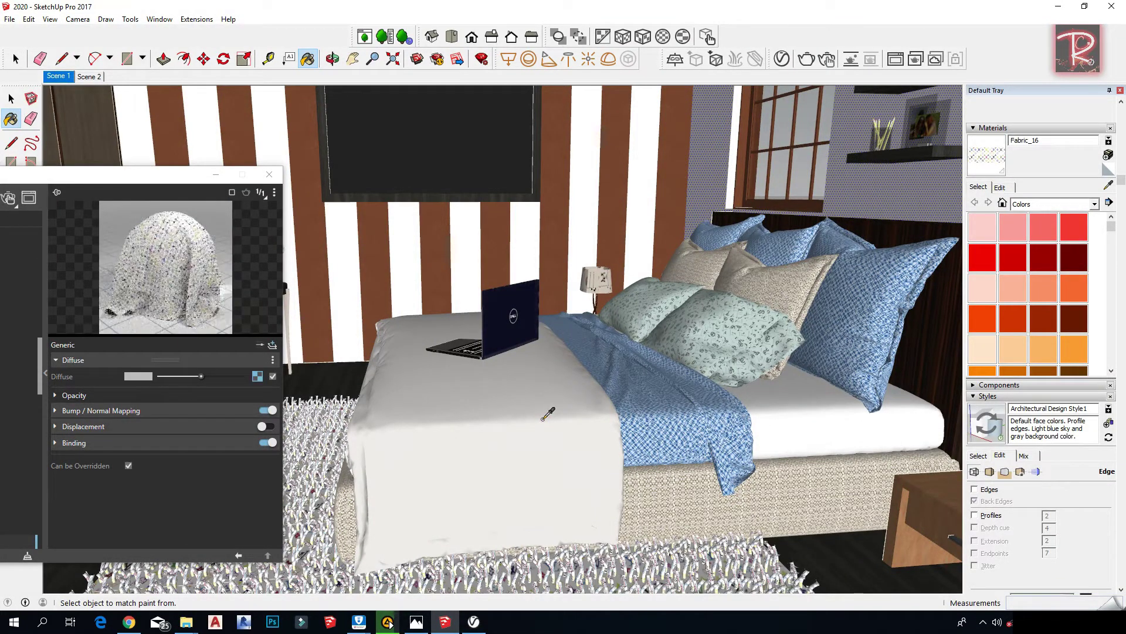
# Step: Sample the materials of the green, beige and blue pillows and the laptop lid to inspect their V-Ray settings
pyautogui.keyDown('alt'); pyautogui.click(717, 321); pyautogui.keyUp('alt')
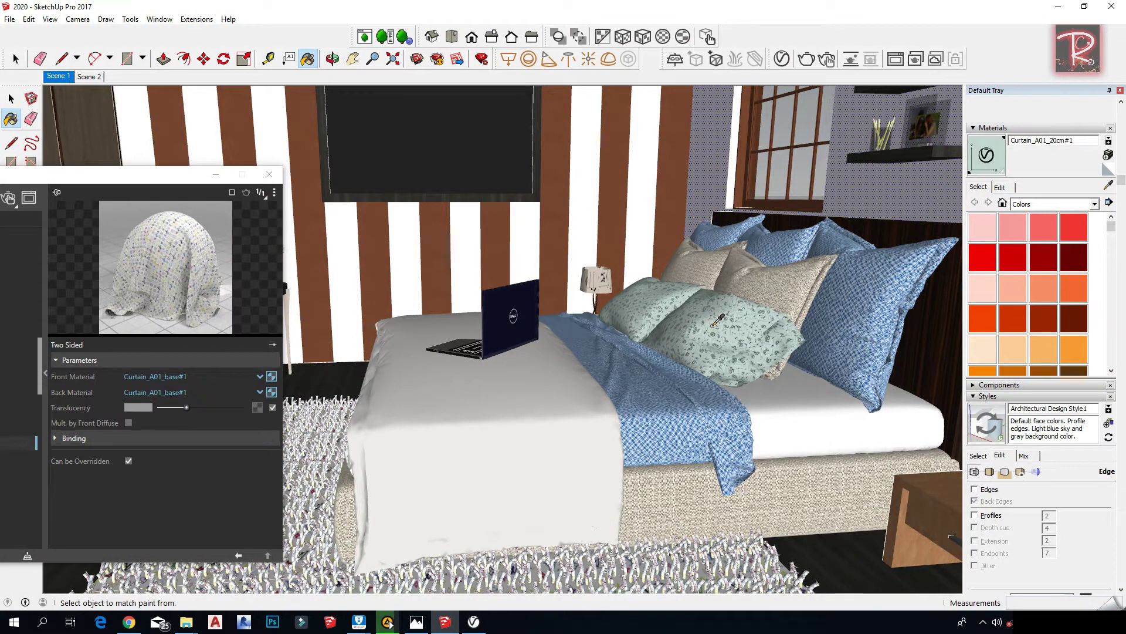
pyautogui.keyDown('alt'); pyautogui.click(781, 284); pyautogui.keyUp('alt')
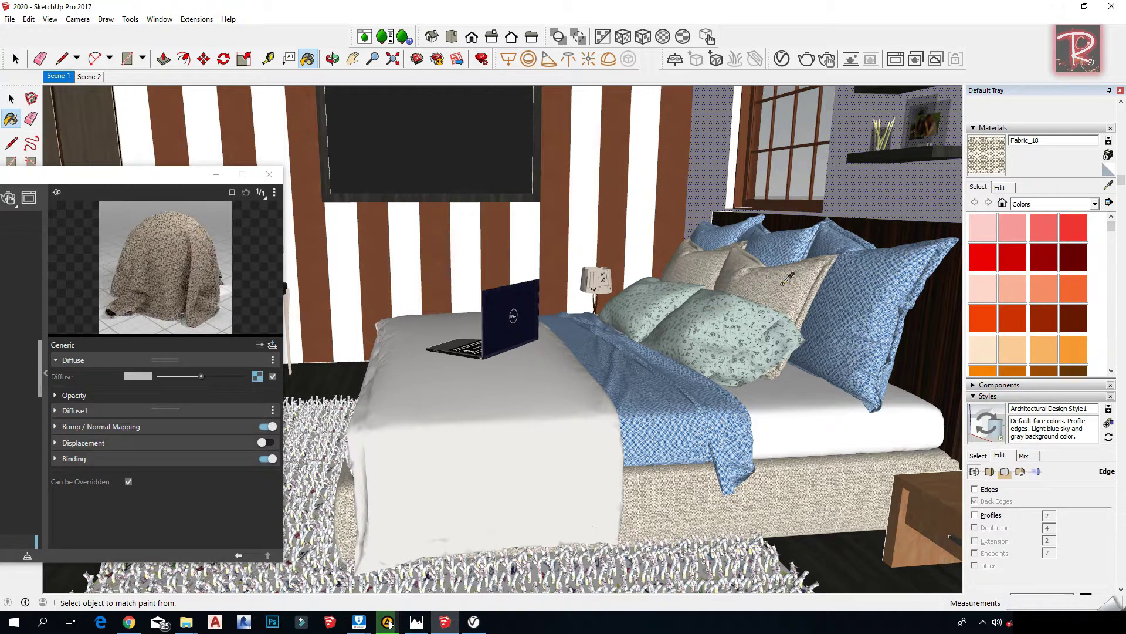
pyautogui.keyDown('alt'); pyautogui.click(866, 277); pyautogui.keyUp('alt')
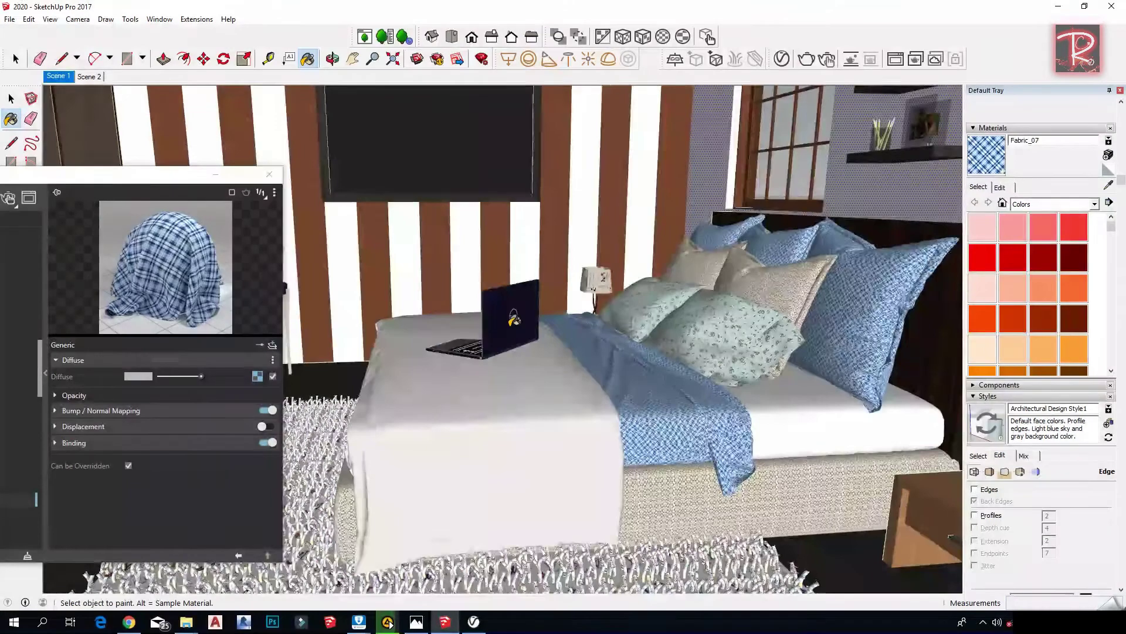
pyautogui.scroll(3, 505, 322)
pyautogui.keyDown('alt'); pyautogui.click(504, 320); pyautogui.keyUp('alt')
pyautogui.scroll(-5, 504, 320)
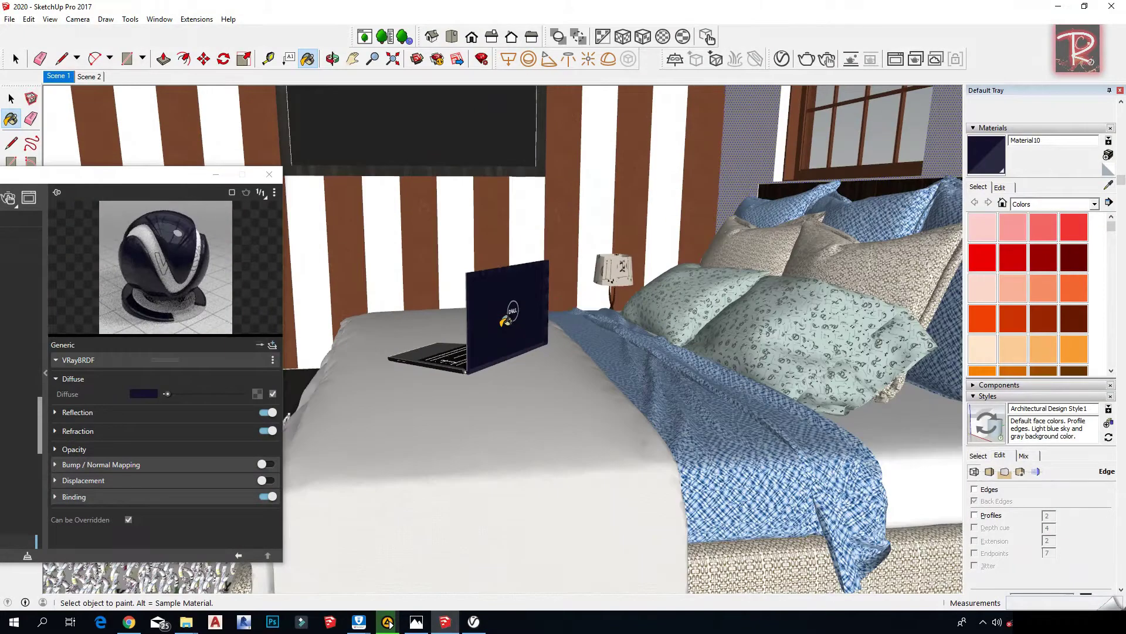
# Step: Sample the materials of the bedside lamp's shade, twisted stem and black base to inspect their V-Ray settings
pyautogui.scroll(5, 868, 366)
pyautogui.keyDown('alt'); pyautogui.click(868, 367); pyautogui.keyUp('alt')
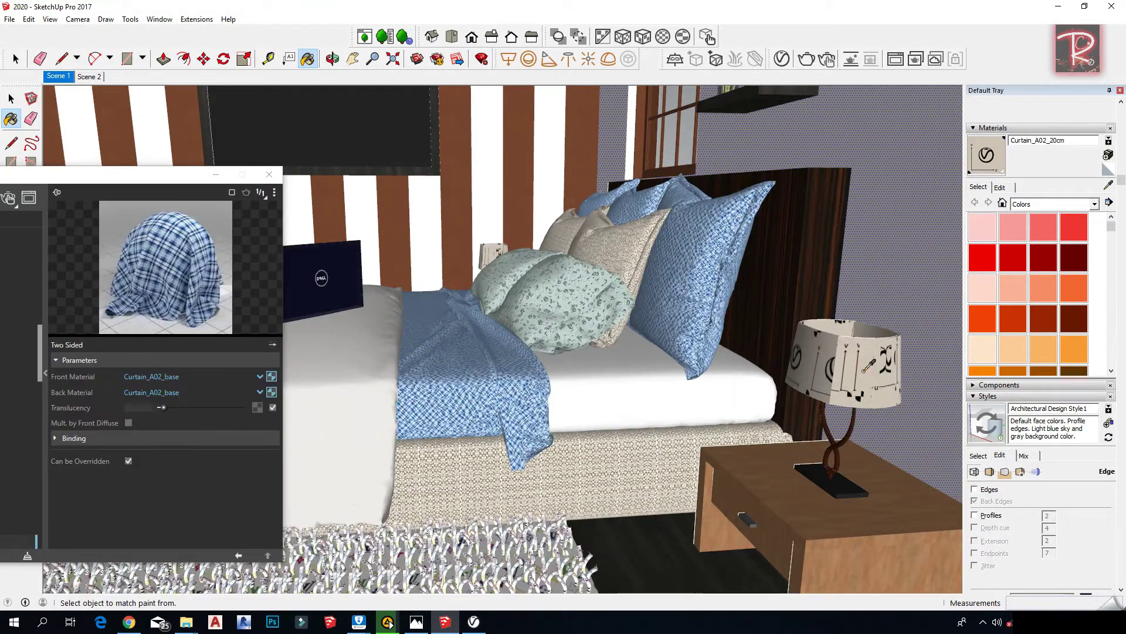
pyautogui.scroll(4, 841, 444)
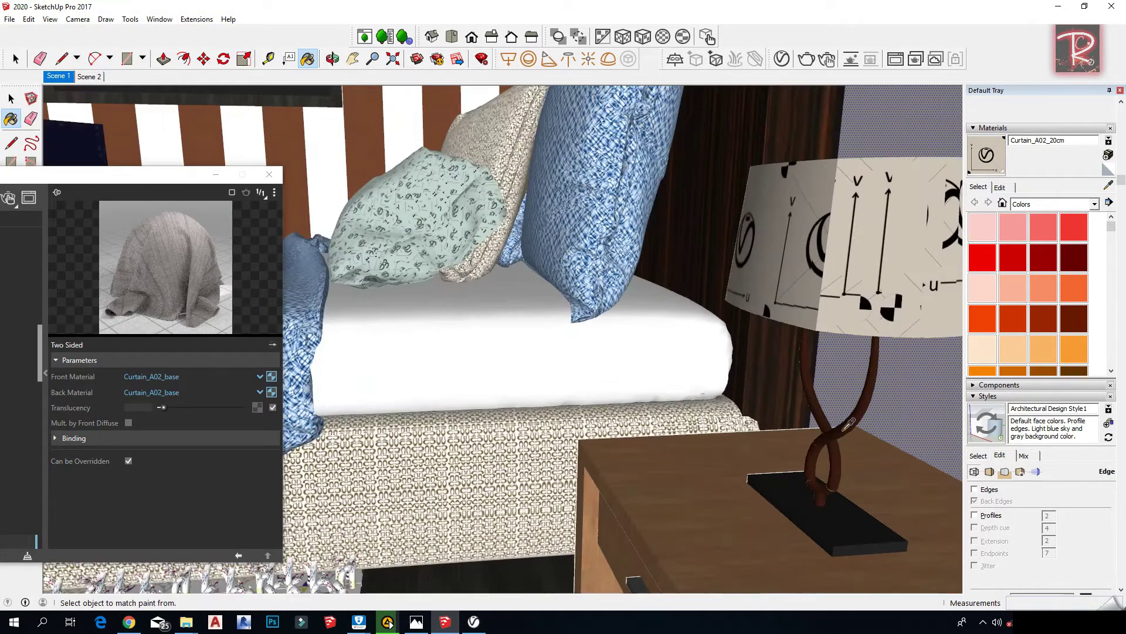
pyautogui.keyDown('alt'); pyautogui.click(846, 424); pyautogui.keyUp('alt')
pyautogui.keyDown('alt'); pyautogui.click(842, 512); pyautogui.keyUp('alt')
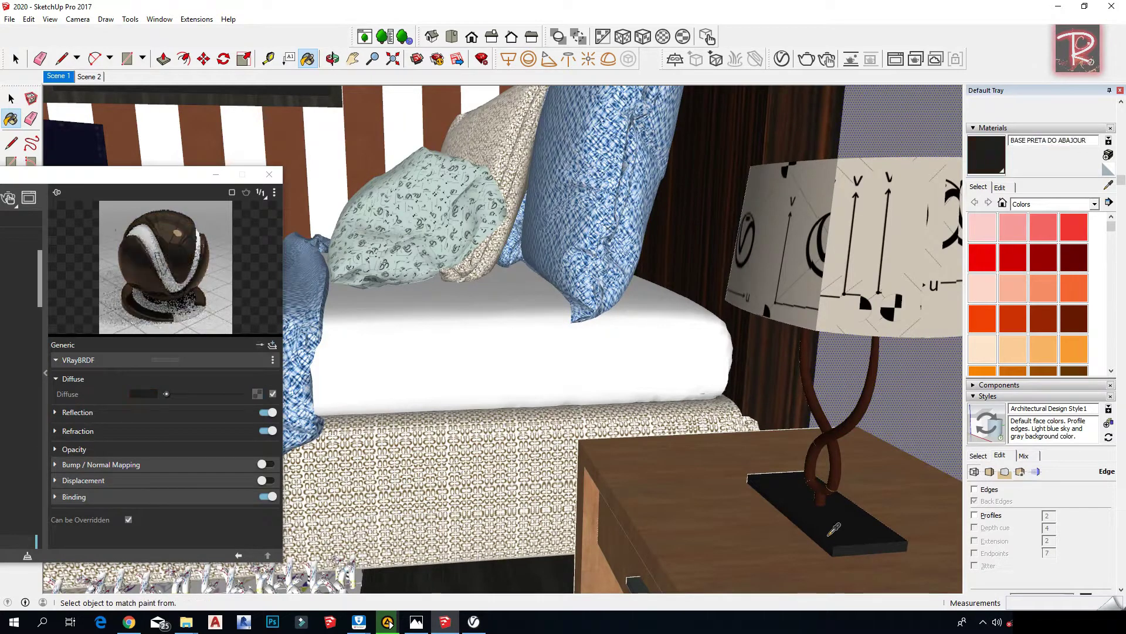
# Step: Open the nightstand for editing with the rest of the model hidden and sample the drawer handle's material
pyautogui.press('space')
pyautogui.doubleClick(863, 286)
pyautogui.press('i')
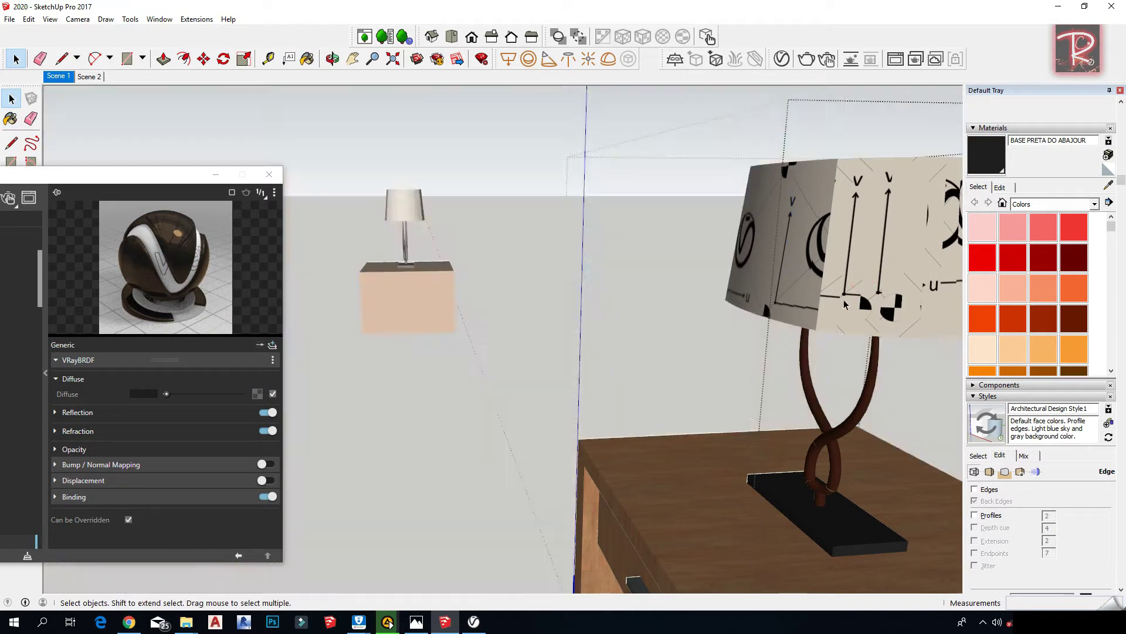
pyautogui.click(846, 460)
pyautogui.click(657, 516)
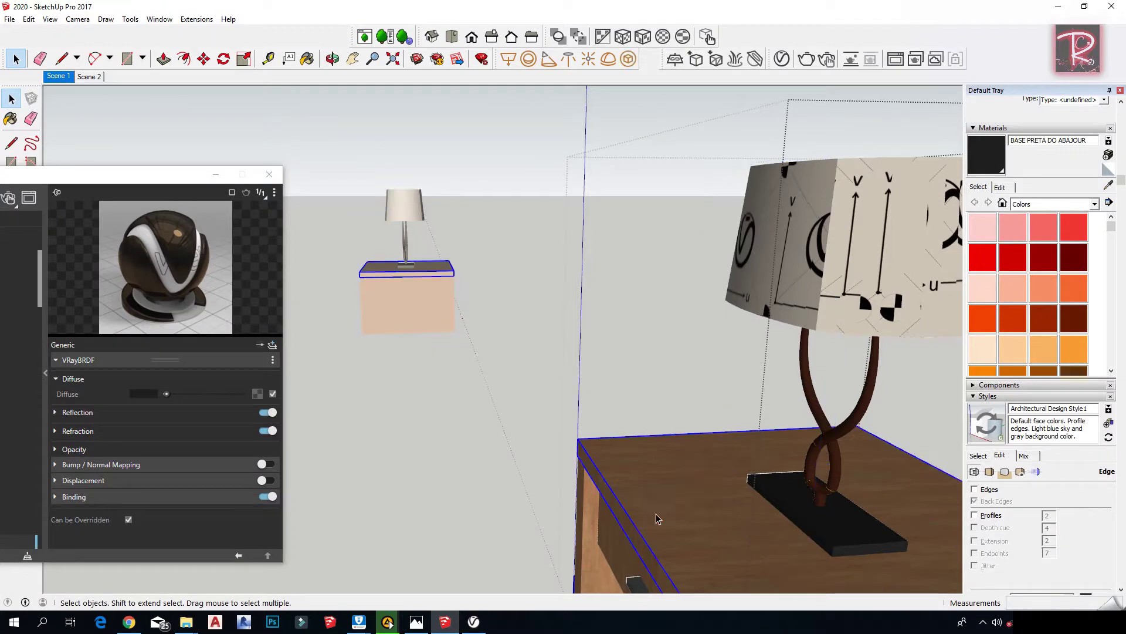
pyautogui.click(620, 556)
pyautogui.keyDown('shift'); pyautogui.moveTo(648, 495); pyautogui.dragTo(661, 395, button='middle'); pyautogui.keyUp('shift')
pyautogui.press('b')
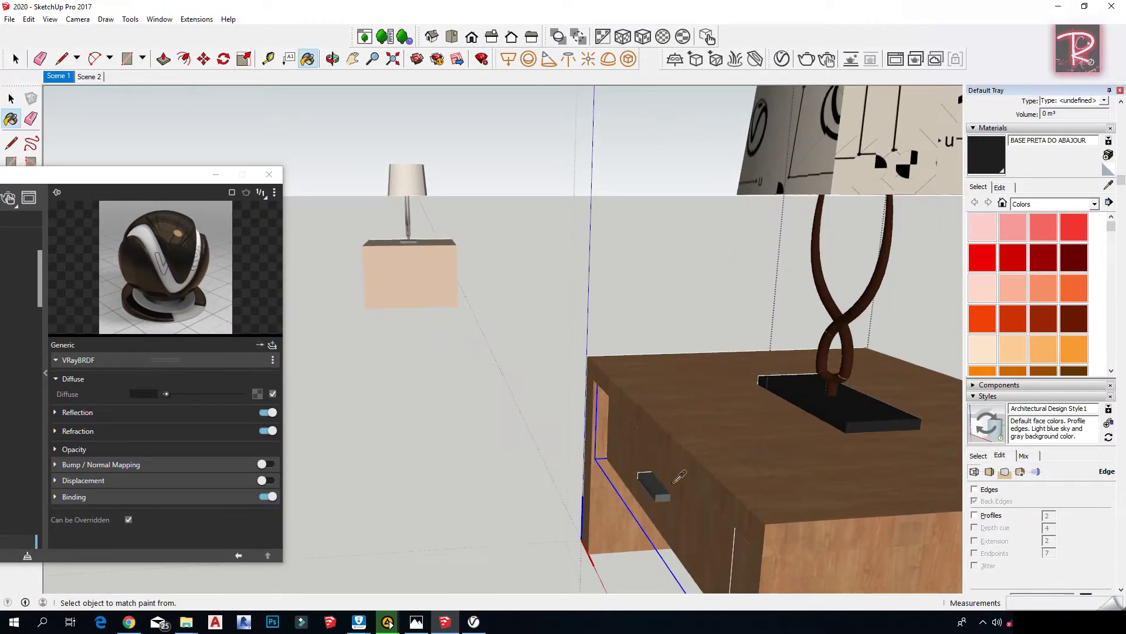
pyautogui.keyDown('alt'); pyautogui.click(657, 478); pyautogui.keyUp('alt')
pyautogui.press('space')
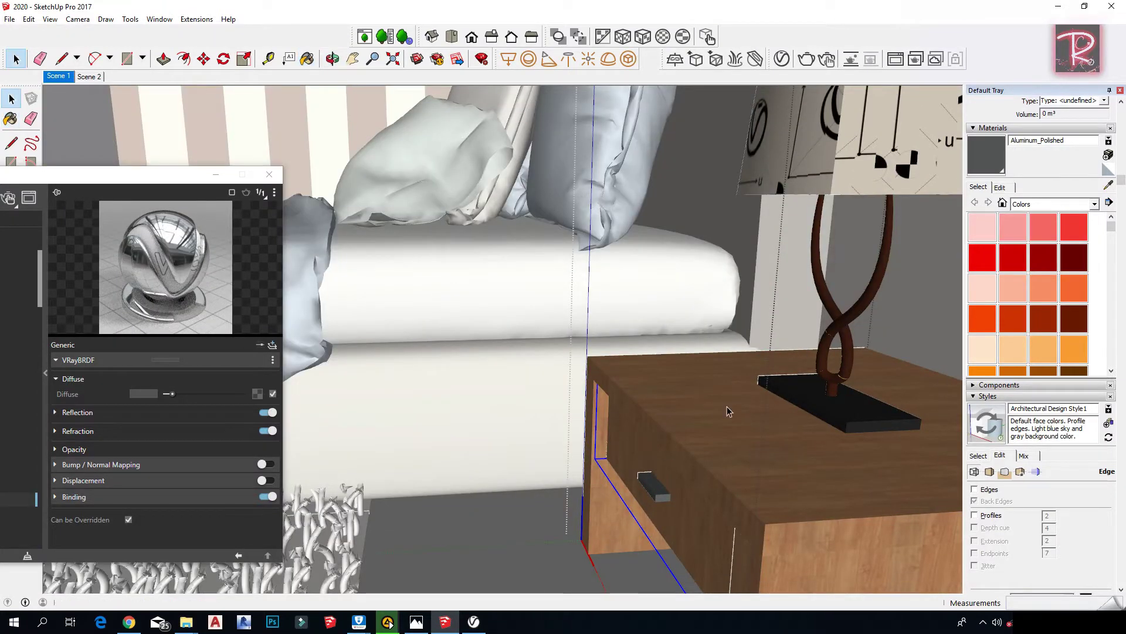
# Step: Return to the whole bedroom and sample the dark wood material of the headboard
pyautogui.scroll(-5, 727, 406)
pyautogui.press('b')
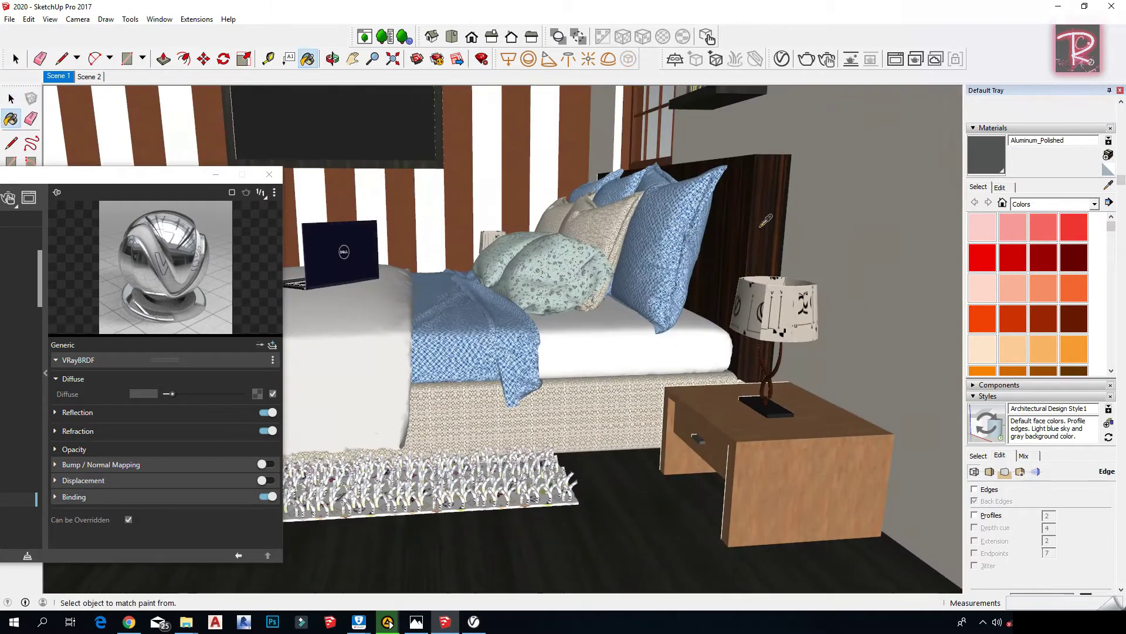
pyautogui.keyDown('alt'); pyautogui.click(762, 219); pyautogui.keyUp('alt')
# Step: Move the V-Ray Asset Editor clear of the window beside the wardrobe and sample the window's glass and frame materials
pyautogui.moveTo(762, 218)
pyautogui.mouseDown(button='middle')
pyautogui.moveTo(698, 372)
pyautogui.moveTo(346, 182)
pyautogui.mouseUp(button='middle')
pyautogui.moveTo(163, 179); pyautogui.dragTo(841, 339)
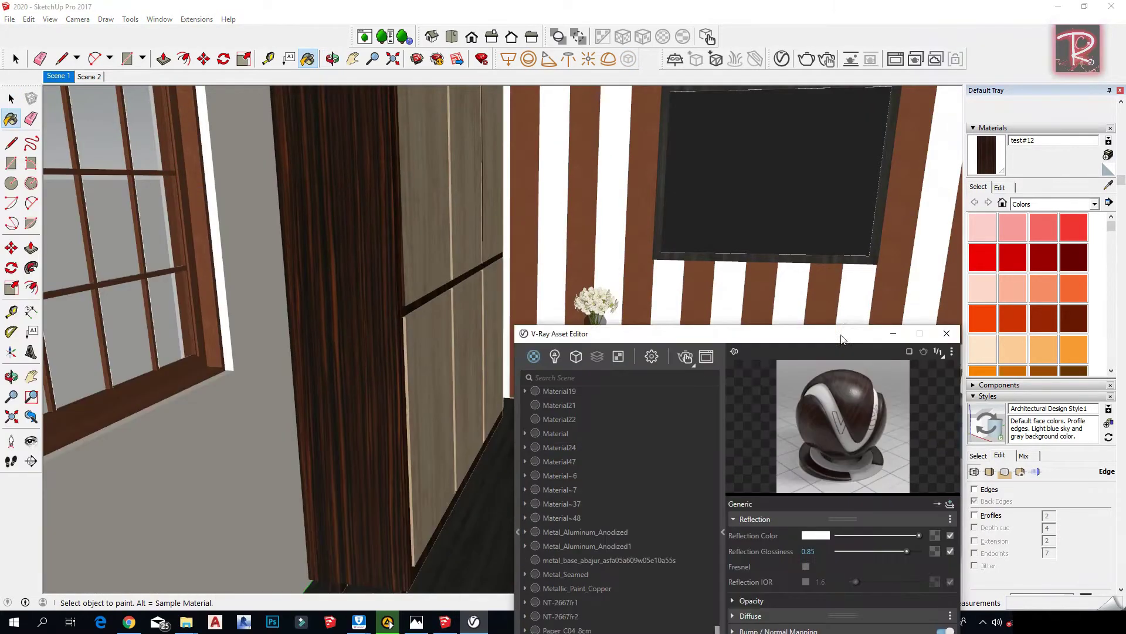
pyautogui.keyDown('alt'); pyautogui.click(169, 309); pyautogui.keyUp('alt')
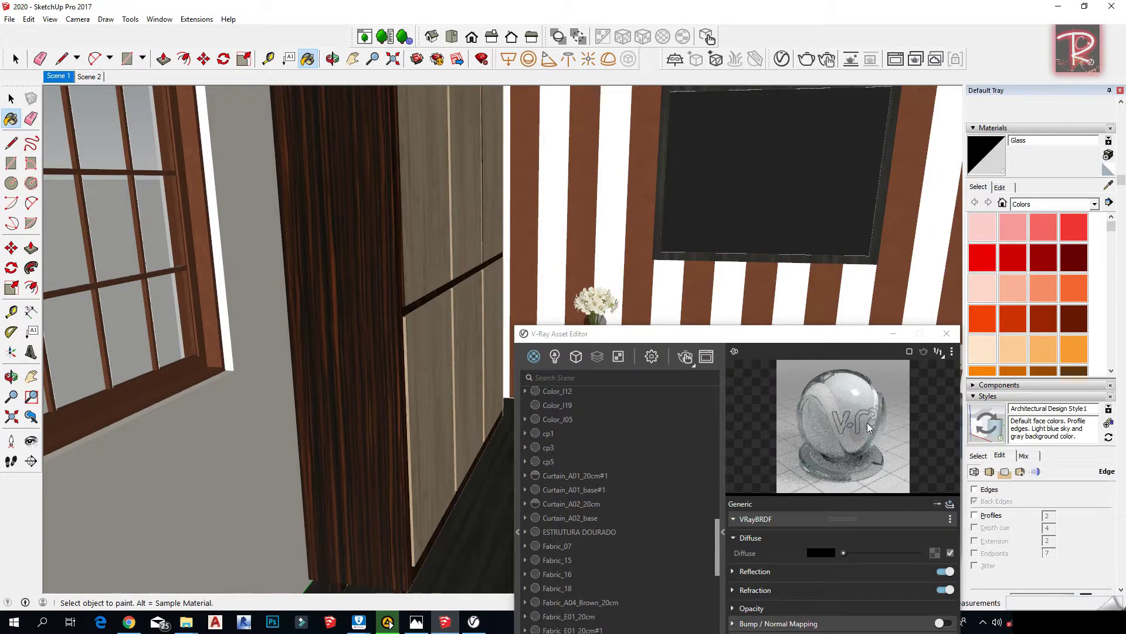
pyautogui.keyDown('alt'); pyautogui.click(216, 308); pyautogui.keyUp('alt')
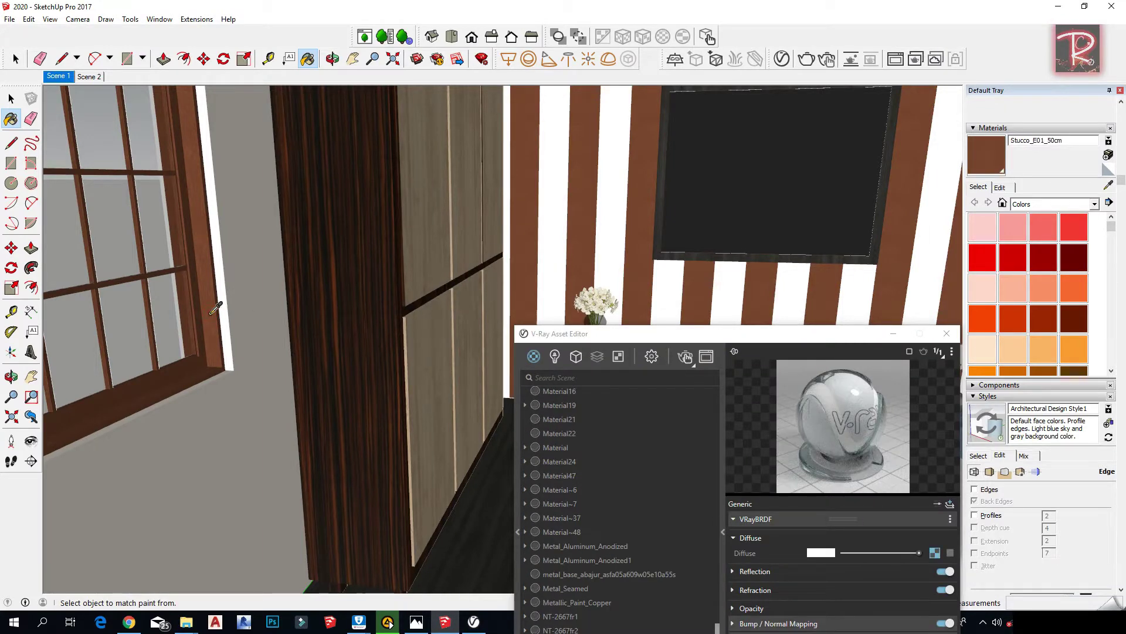
# Step: Sample the wardrobe door's light wood laminate and expand its reflection settings to check the glossiness
pyautogui.keyDown('alt'); pyautogui.click(381, 278); pyautogui.keyUp('alt')
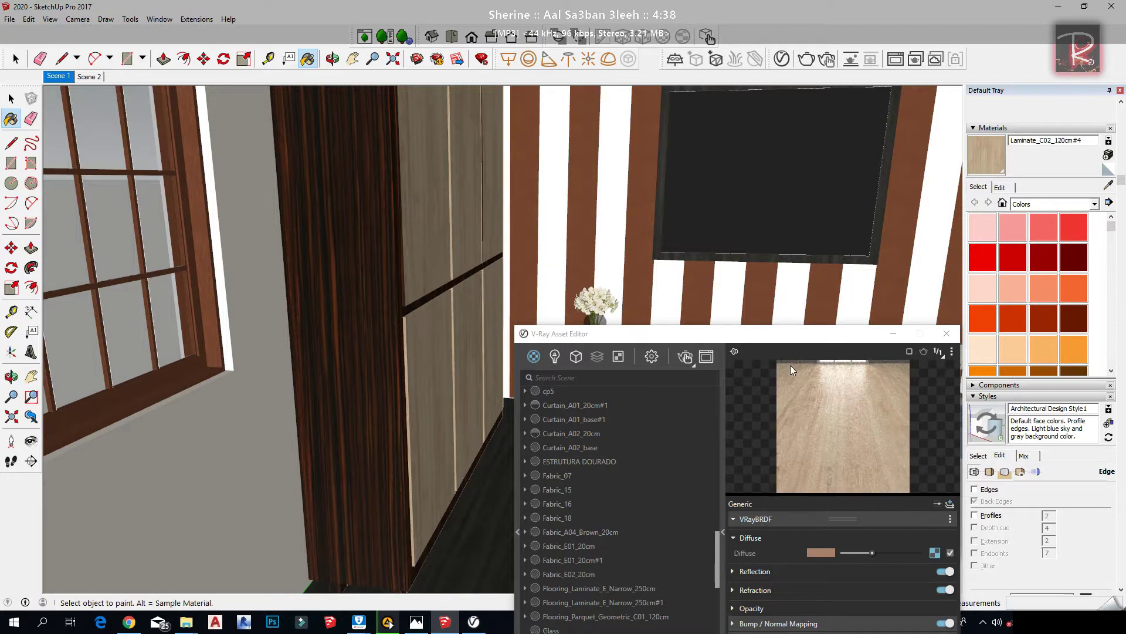
pyautogui.moveTo(791, 334); pyautogui.dragTo(798, 236)
pyautogui.click(762, 473)
pyautogui.click(837, 508)
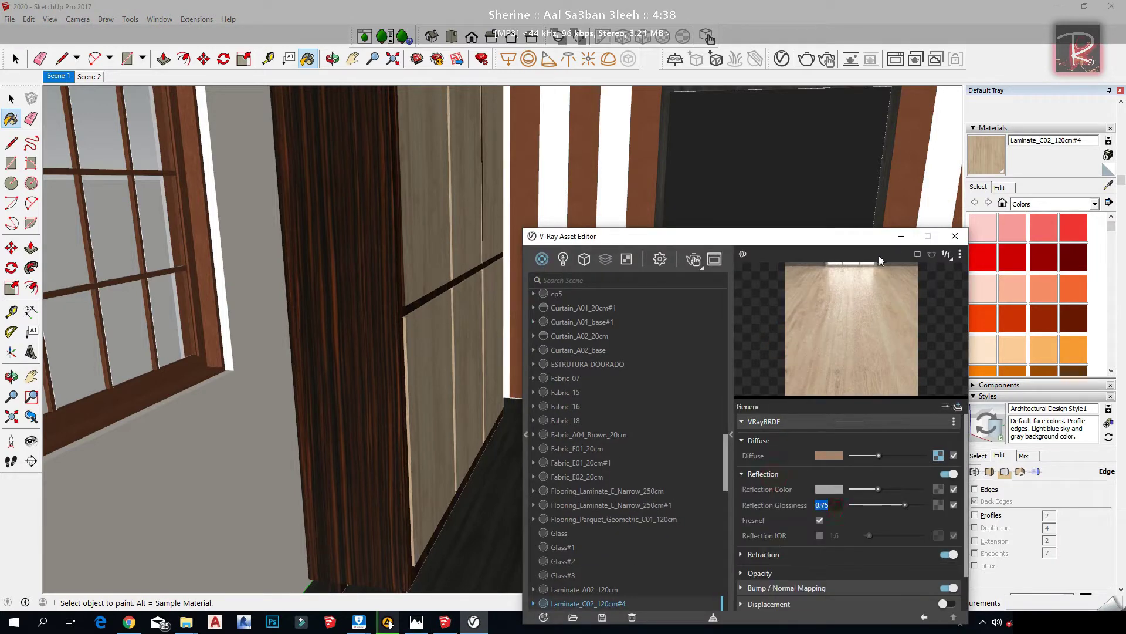
# Step: Move the V-Ray Asset Editor off the television and sample the materials of its frame and screen
pyautogui.moveTo(879, 236); pyautogui.dragTo(600, 335)
pyautogui.keyDown('alt'); pyautogui.click(665, 209); pyautogui.keyUp('alt')
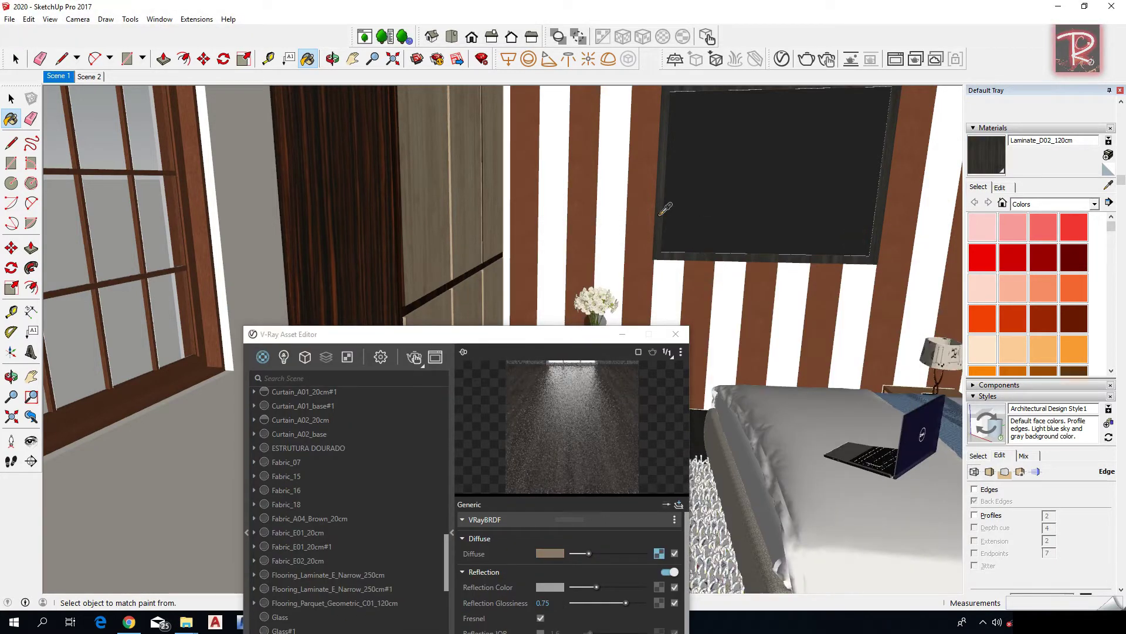
pyautogui.keyDown('alt'); pyautogui.click(691, 203); pyautogui.keyUp('alt')
# Step: Sample the materials of the side table's objects, including the books, glass vase, white mug and eyeglasses
pyautogui.moveTo(712, 219); pyautogui.dragTo(446, 222, button='middle')
pyautogui.scroll(8, 399, 275)
pyautogui.moveTo(389, 290); pyautogui.dragTo(473, 293, button='middle')
pyautogui.keyDown('alt'); pyautogui.click(300, 243); pyautogui.keyUp('alt')
pyautogui.keyDown('alt'); pyautogui.click(352, 198); pyautogui.keyUp('alt')
pyautogui.keyDown('alt'); pyautogui.click(453, 136); pyautogui.keyUp('alt')
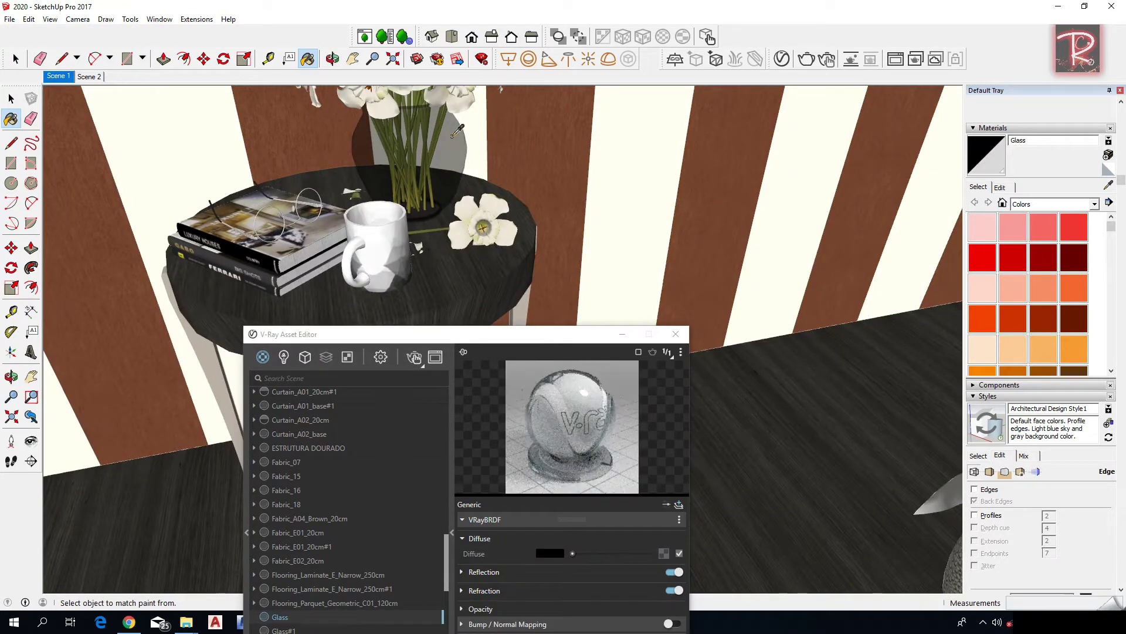
pyautogui.keyDown('alt'); pyautogui.click(389, 245); pyautogui.keyUp('alt')
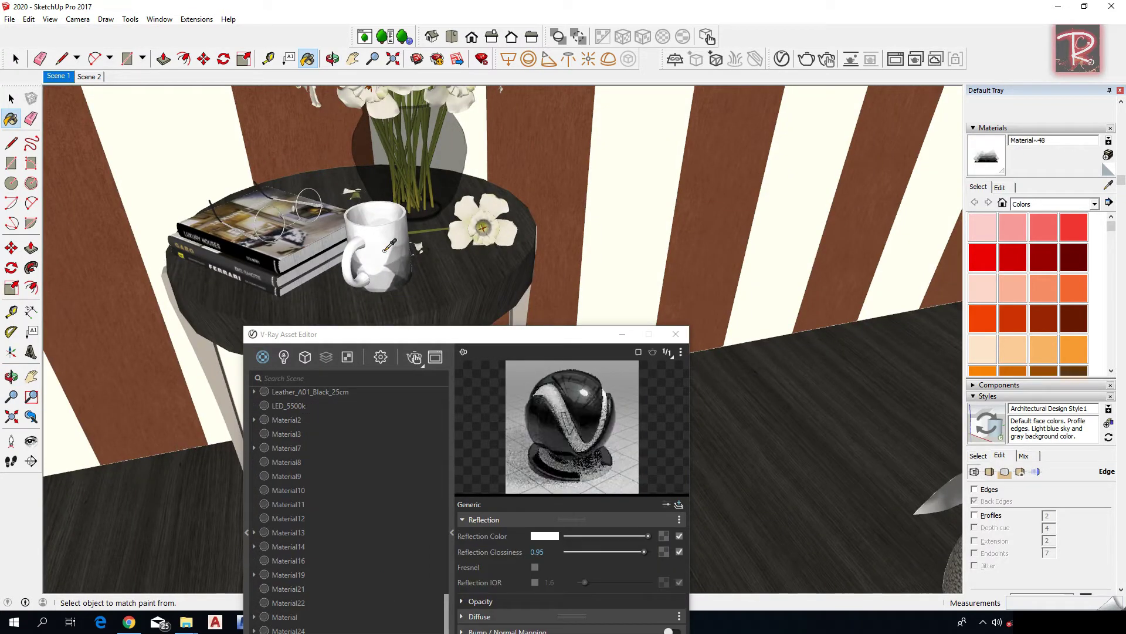
pyautogui.keyDown('alt'); pyautogui.click(293, 240); pyautogui.keyUp('alt')
pyautogui.keyDown('alt'); pyautogui.click(274, 217); pyautogui.keyUp('alt')
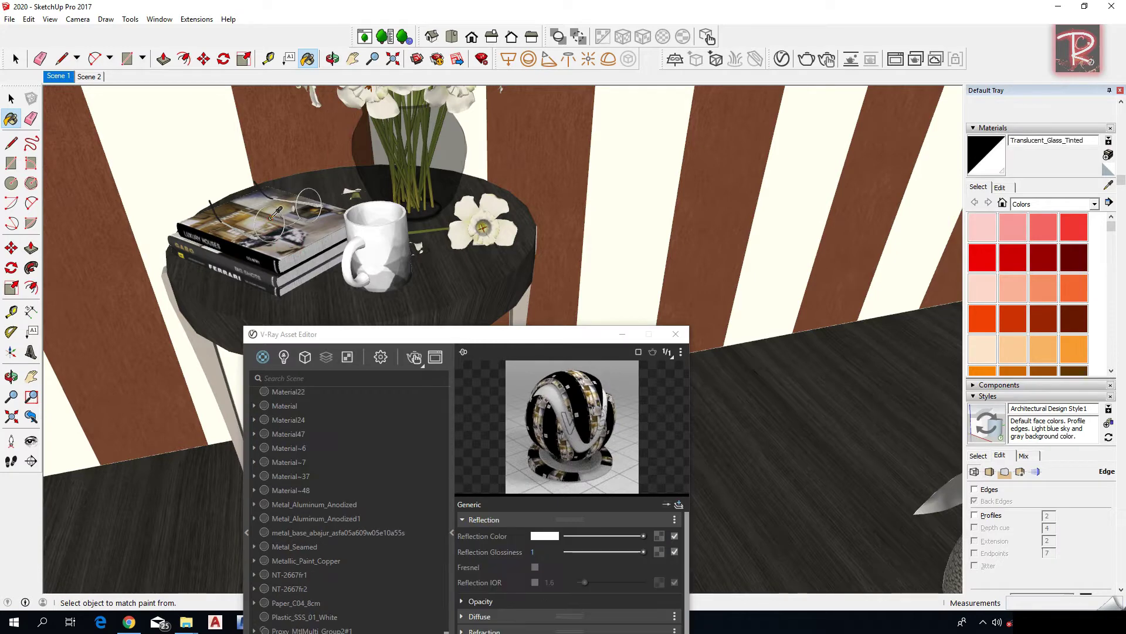
pyautogui.keyDown('alt'); pyautogui.click(404, 275); pyautogui.keyUp('alt')
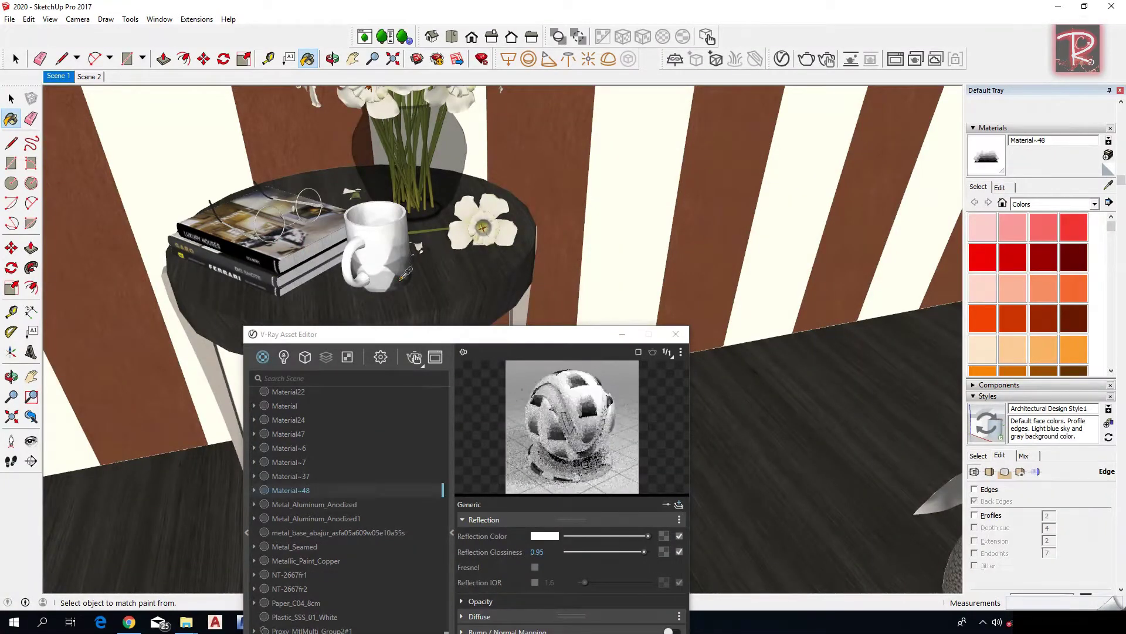
# Step: Sample the materials of the hanging ceiling lantern, including its glass
pyautogui.moveTo(405, 274)
pyautogui.mouseDown(button='middle')
pyautogui.moveTo(678, 219)
pyautogui.moveTo(293, 221)
pyautogui.moveTo(626, 219)
pyautogui.moveTo(624, 312)
pyautogui.mouseUp(button='middle')
pyautogui.scroll(-4, 626, 218)
pyautogui.scroll(3, 626, 219)
pyautogui.keyDown('alt'); pyautogui.click(876, 218); pyautogui.keyUp('alt')
pyautogui.moveTo(876, 219); pyautogui.dragTo(604, 304, button='middle')
pyautogui.keyDown('alt'); pyautogui.click(521, 271); pyautogui.keyUp('alt')
pyautogui.keyDown('alt'); pyautogui.click(562, 246); pyautogui.keyUp('alt')
# Step: Sample the materials of the hanging lantern's chain and its white ceiling plate
pyautogui.scroll(-4, 563, 246)
pyautogui.moveTo(562, 245); pyautogui.dragTo(488, 150, button='middle')
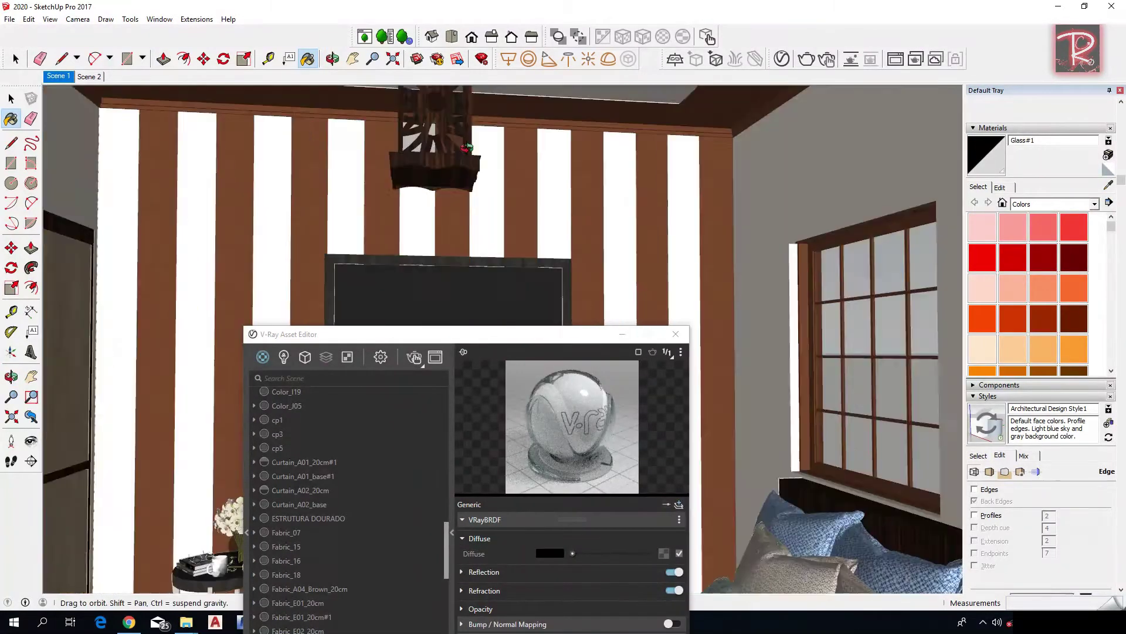
pyautogui.scroll(-2, 487, 146)
pyautogui.moveTo(499, 258); pyautogui.dragTo(509, 201, button='middle')
pyautogui.scroll(7, 509, 201)
pyautogui.keyDown('alt'); pyautogui.click(467, 168); pyautogui.keyUp('alt')
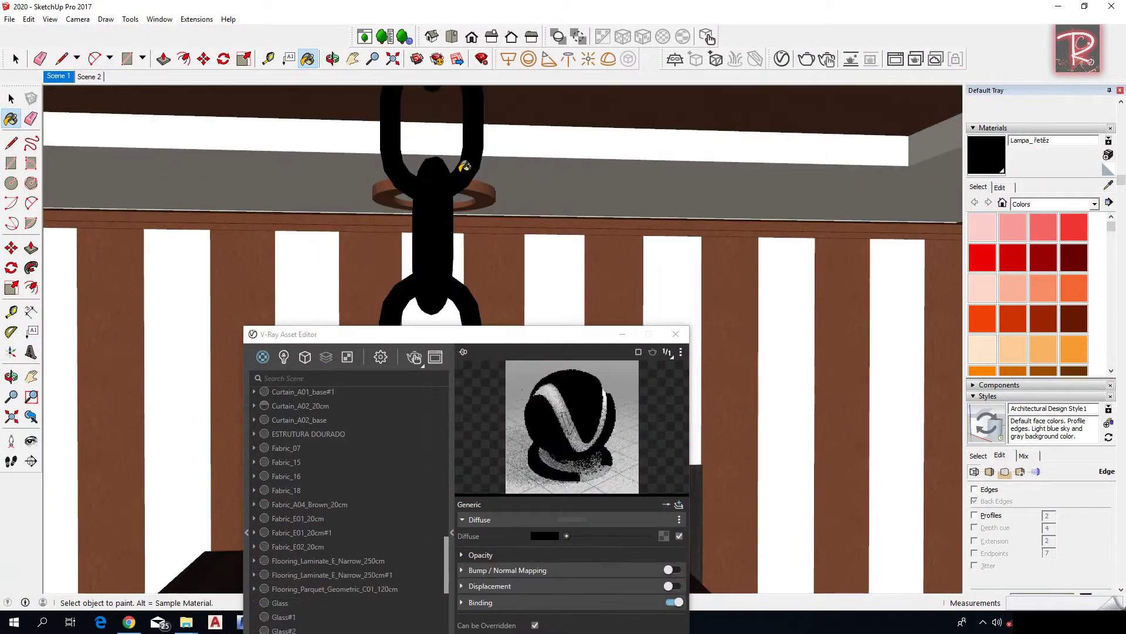
pyautogui.scroll(-6, 472, 169)
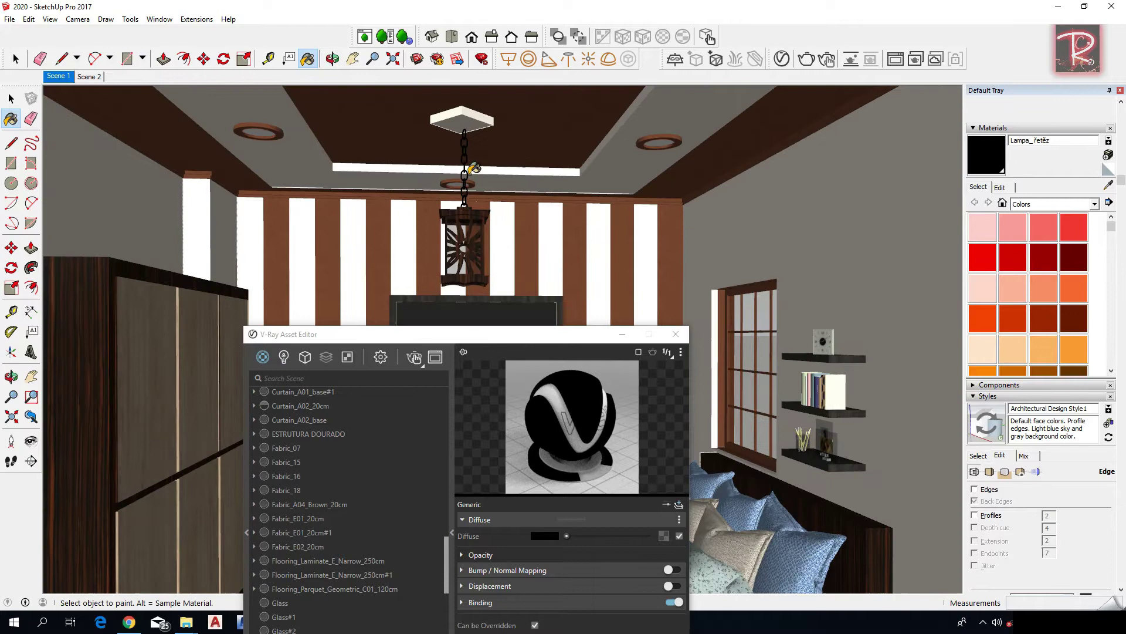
pyautogui.keyDown('alt'); pyautogui.click(469, 171); pyautogui.keyUp('alt')
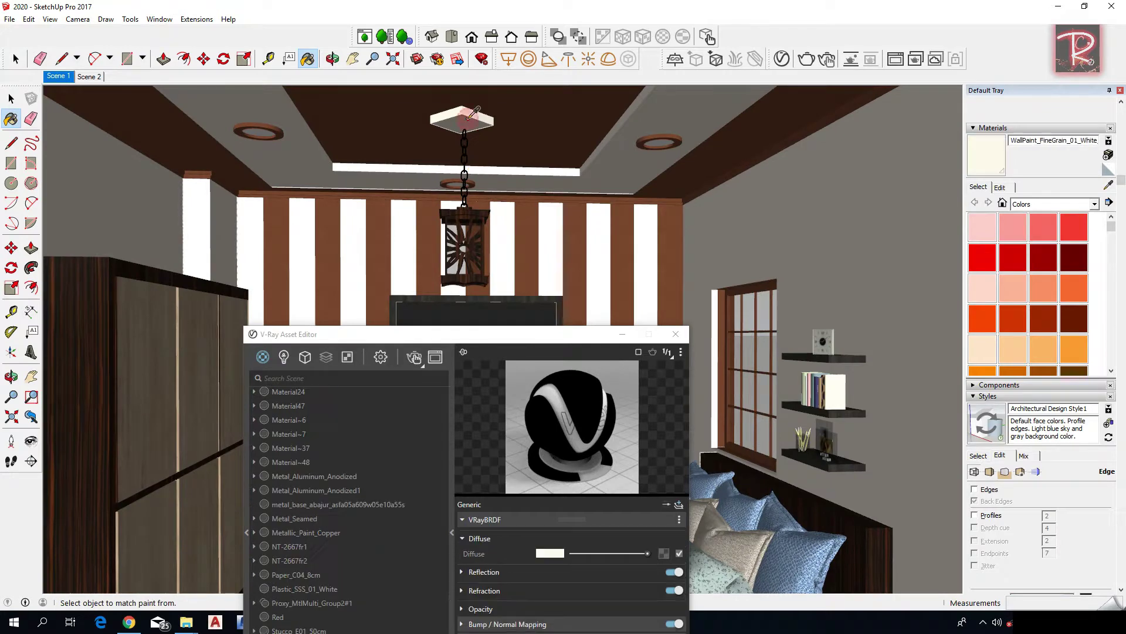
# Step: Open the round recessed ceiling light for editing and sample the materials of its brown ring and emissive disc
pyautogui.scroll(5, 650, 139)
pyautogui.keyDown('alt'); pyautogui.click(650, 139); pyautogui.keyUp('alt')
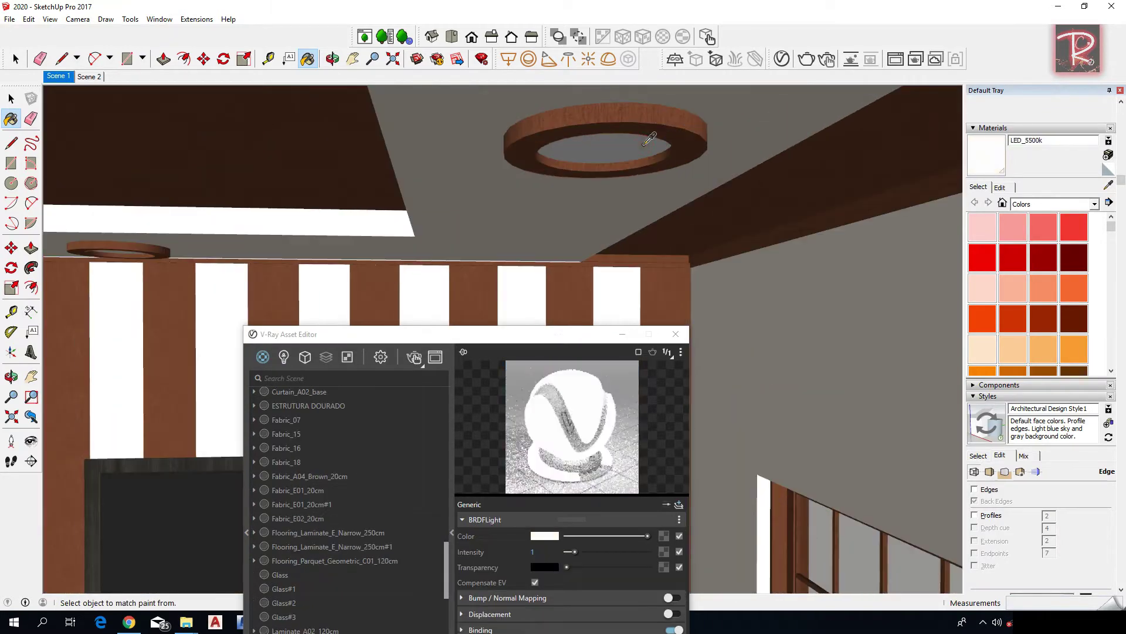
pyautogui.moveTo(650, 139); pyautogui.dragTo(604, 125, button='middle')
pyautogui.press('space')
pyautogui.click(612, 147)
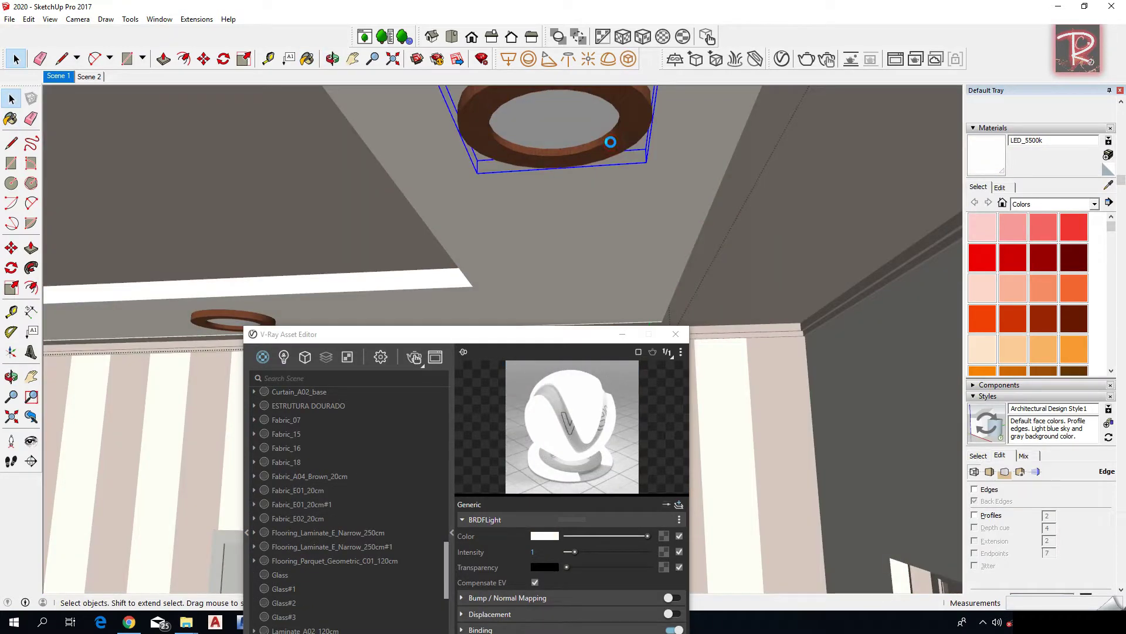
pyautogui.scroll(-2, 612, 144)
pyautogui.doubleClick(608, 142)
pyautogui.scroll(4, 606, 142)
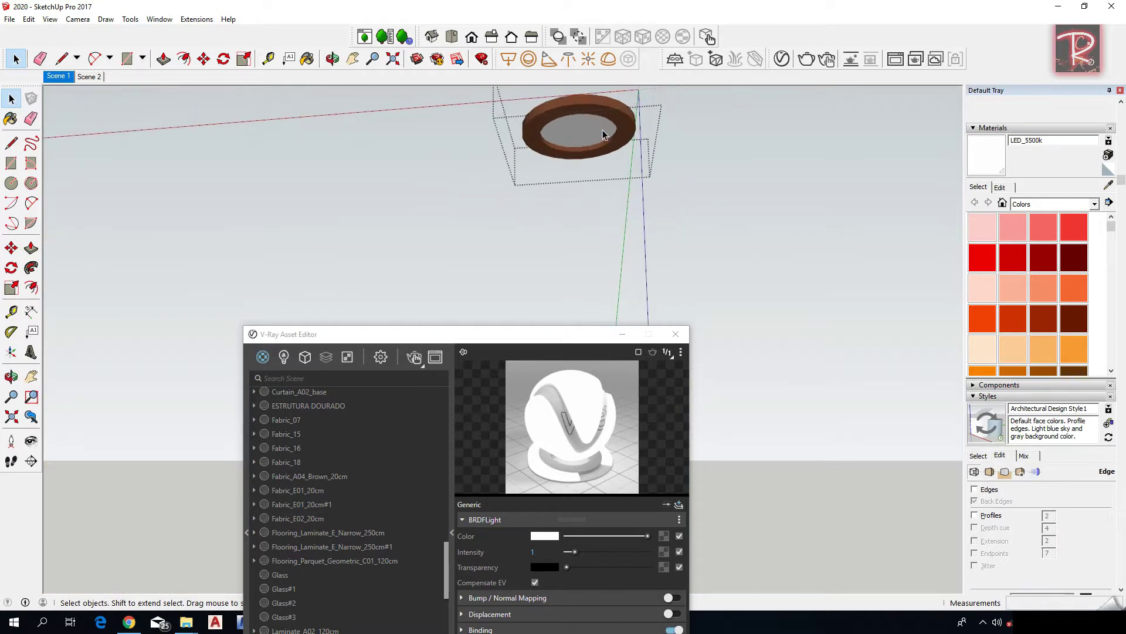
pyautogui.press('b')
pyautogui.keyDown('alt'); pyautogui.click(652, 125); pyautogui.keyUp('alt')
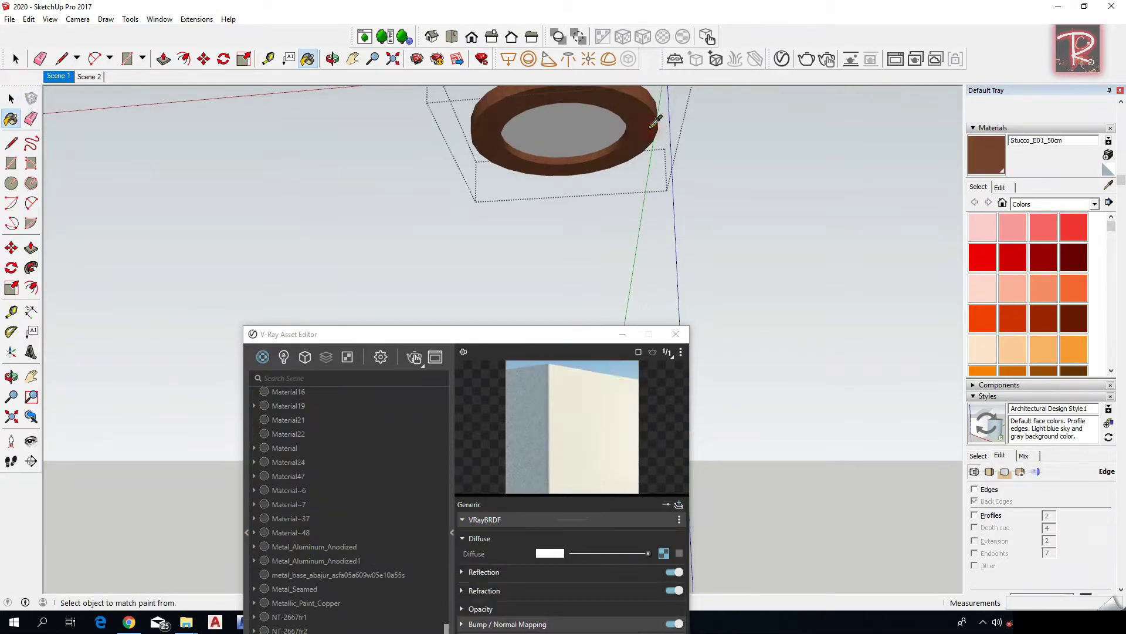
pyautogui.keyDown('alt'); pyautogui.click(591, 133); pyautogui.keyUp('alt')
# Step: Add the LED 5500k material from the V-Ray library's Emissive category to the scene materials
pyautogui.moveTo(583, 334); pyautogui.dragTo(820, 139)
pyautogui.click(483, 338)
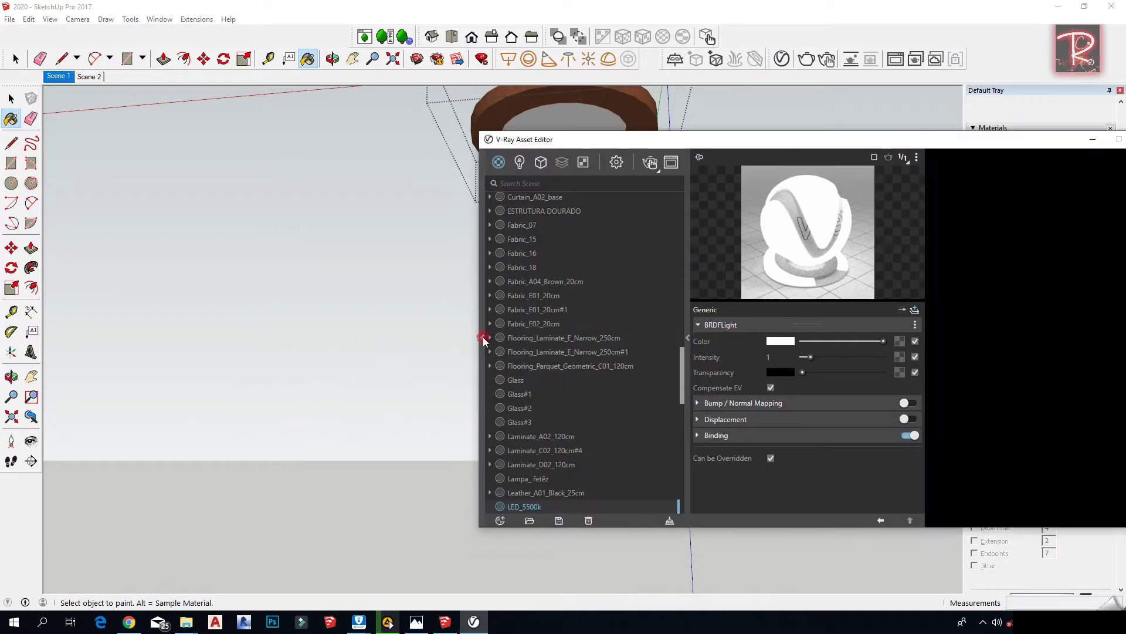
pyautogui.click(253, 170)
pyautogui.scroll(-5, 288, 237)
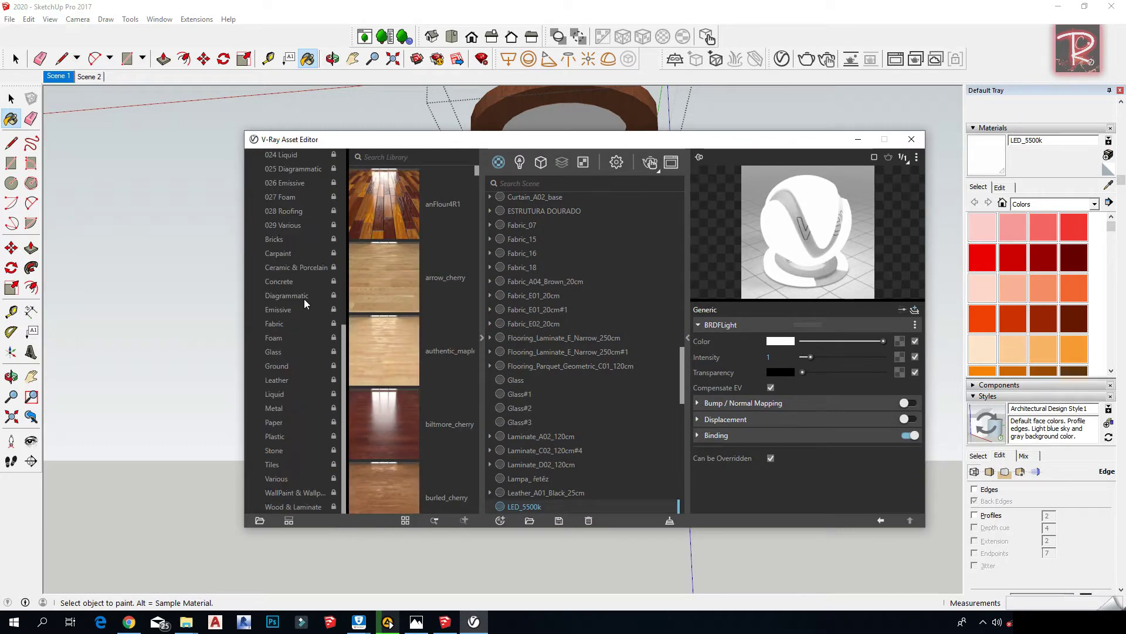
pyautogui.click(278, 311)
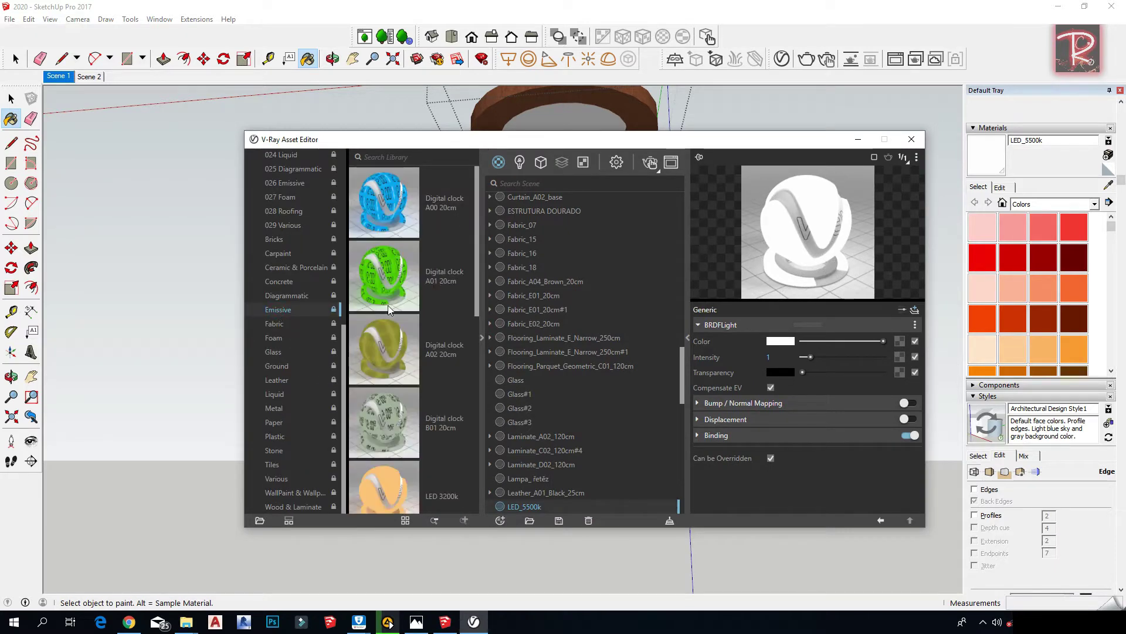
pyautogui.scroll(-3, 384, 322)
pyautogui.moveTo(385, 343); pyautogui.dragTo(608, 229)
# Step: Set the added LED 5500k material's emission colour to white and its intensity to about 3.6
pyautogui.click(780, 341)
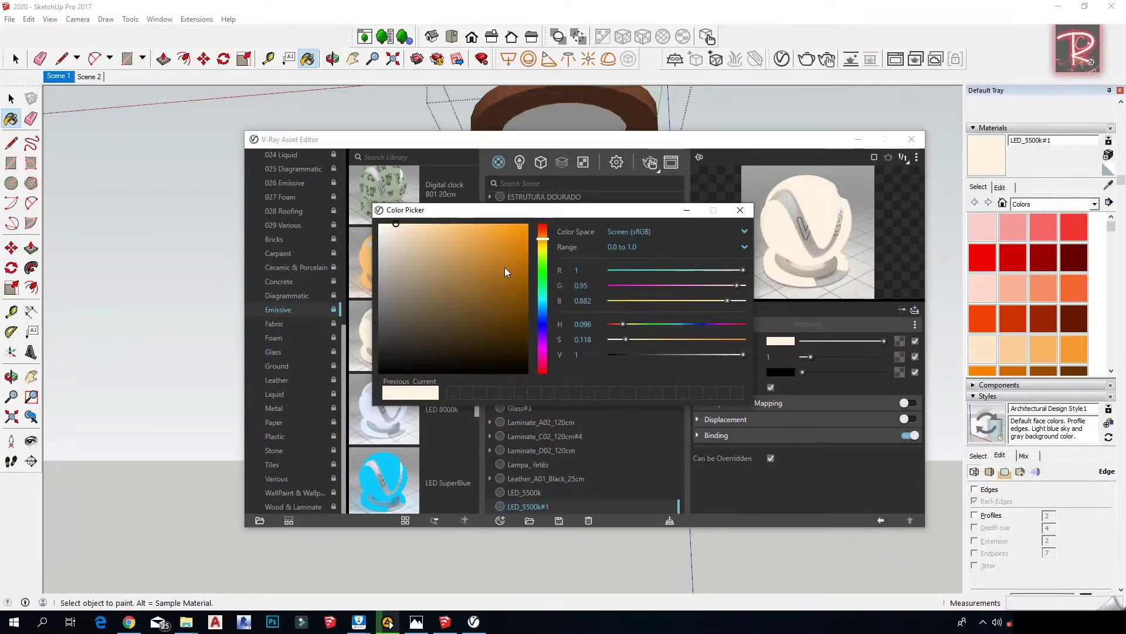
pyautogui.moveTo(492, 291); pyautogui.dragTo(306, 170)
pyautogui.click(740, 210)
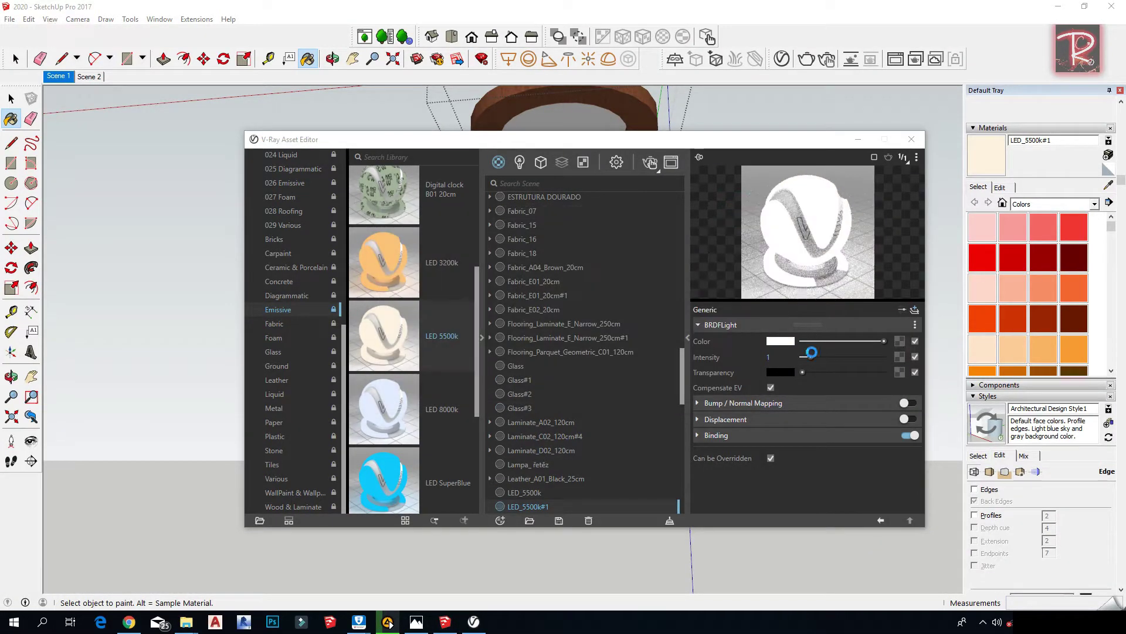
pyautogui.moveTo(810, 357); pyautogui.dragTo(841, 357)
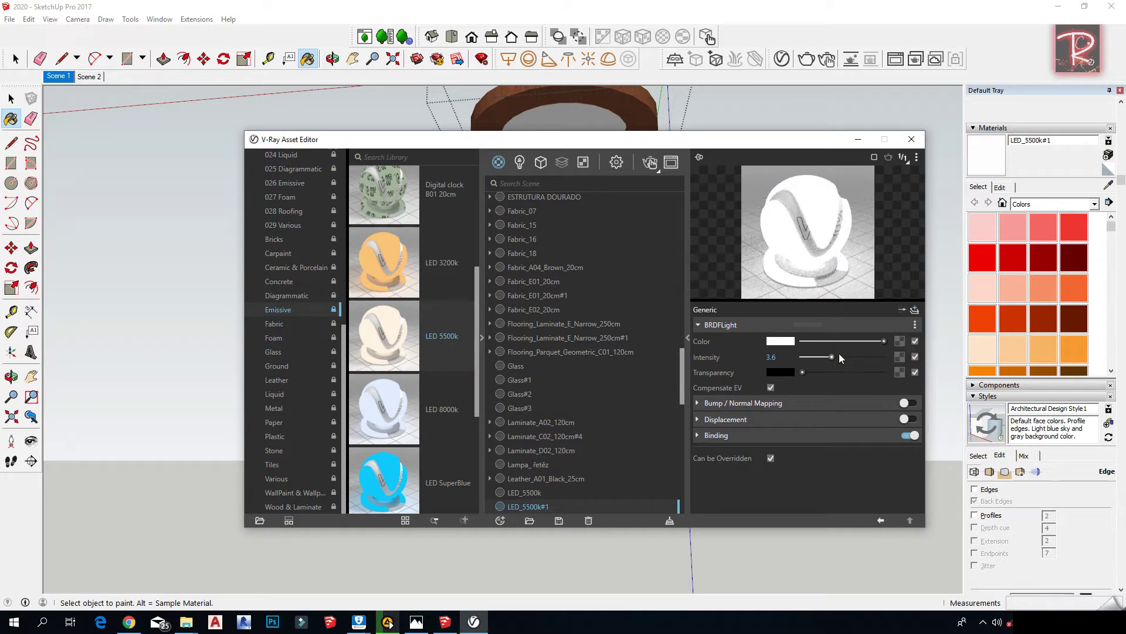
# Step: Sample the ceiling light disc's LED material to check its intensity, minimize the V-Ray Asset Editor and exit the fixture
pyautogui.keyDown('alt'); pyautogui.click(574, 113); pyautogui.keyUp('alt')
pyautogui.click(765, 357)
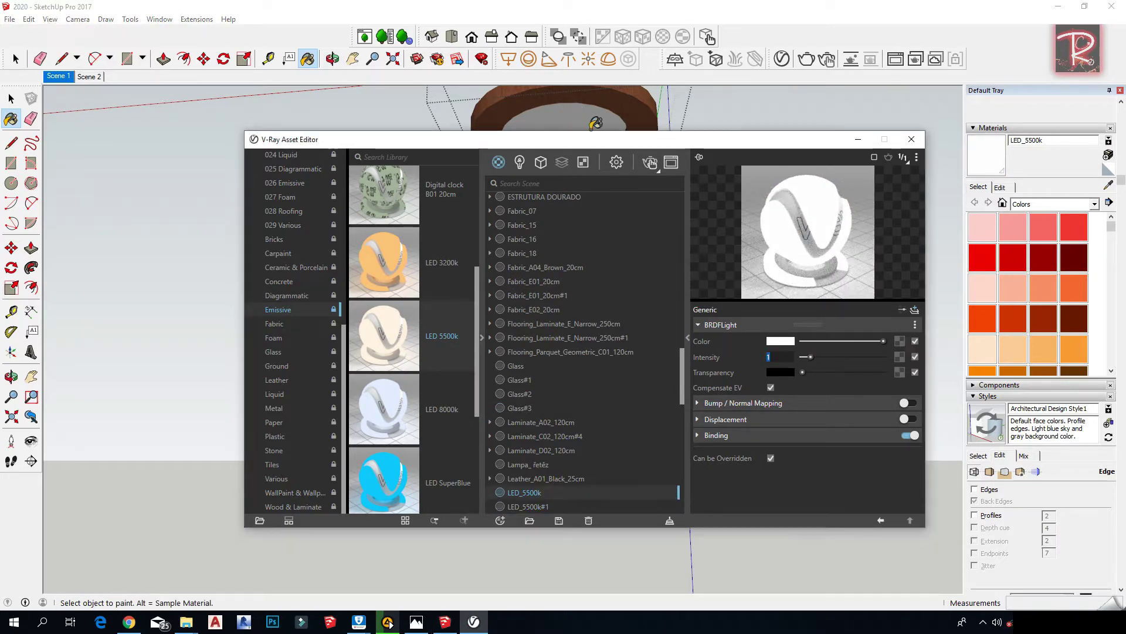
pyautogui.click(854, 139)
pyautogui.press('space')
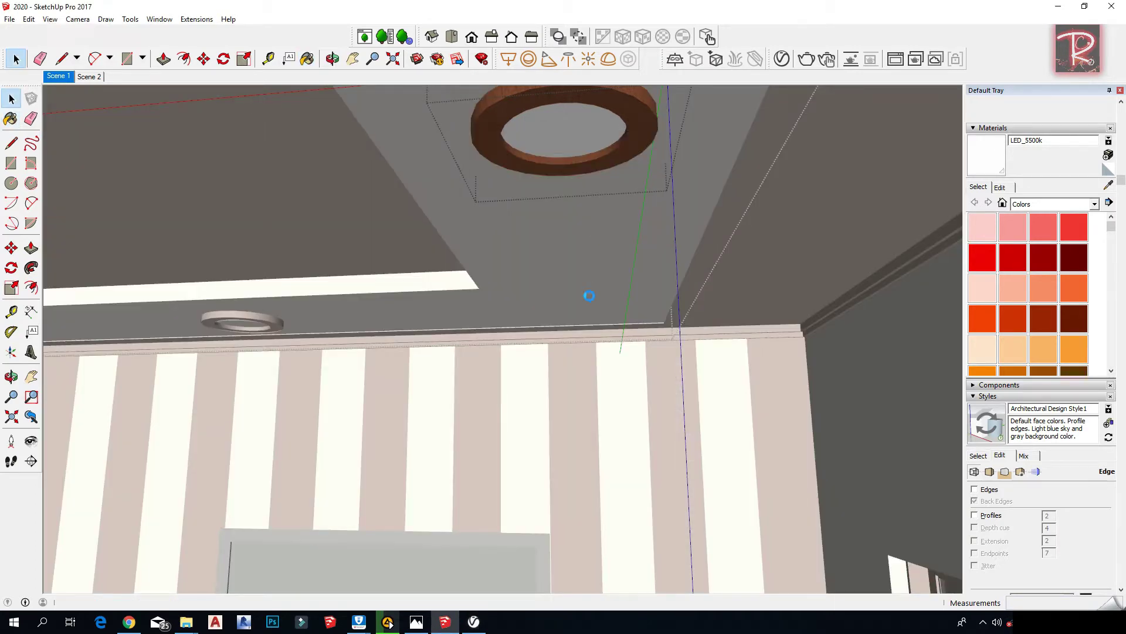
pyautogui.click(610, 369)
# Step: Open the bed's blue back pillows for editing and apply V-Ray tri-planar projection to their texture
pyautogui.scroll(-4, 611, 369)
pyautogui.moveTo(574, 421); pyautogui.dragTo(677, 428, button='middle')
pyautogui.scroll(5, 681, 434)
pyautogui.click(688, 447)
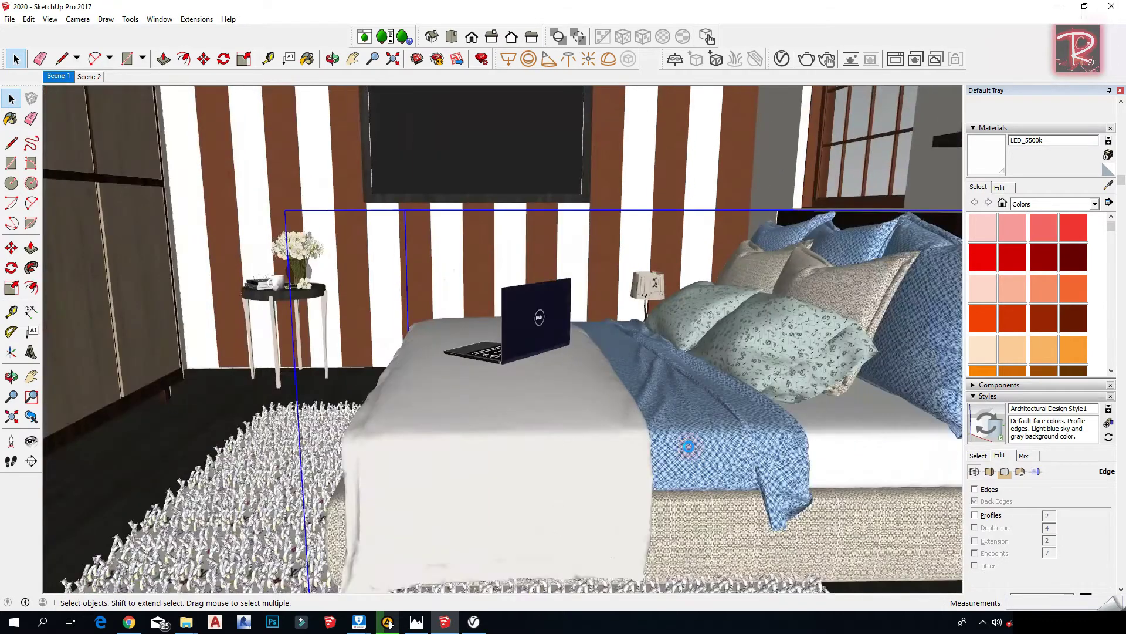
pyautogui.doubleClick(688, 448)
pyautogui.moveTo(708, 455); pyautogui.dragTo(762, 335, button='middle')
pyautogui.click(762, 327)
pyautogui.doubleClick(763, 309)
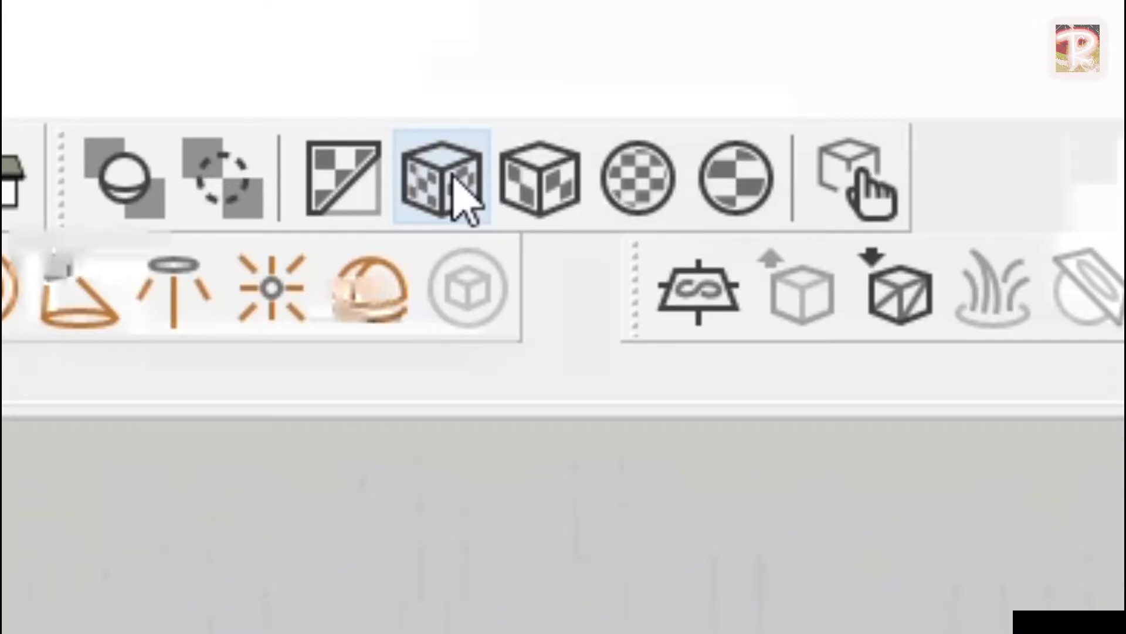
pyautogui.click(461, 197)
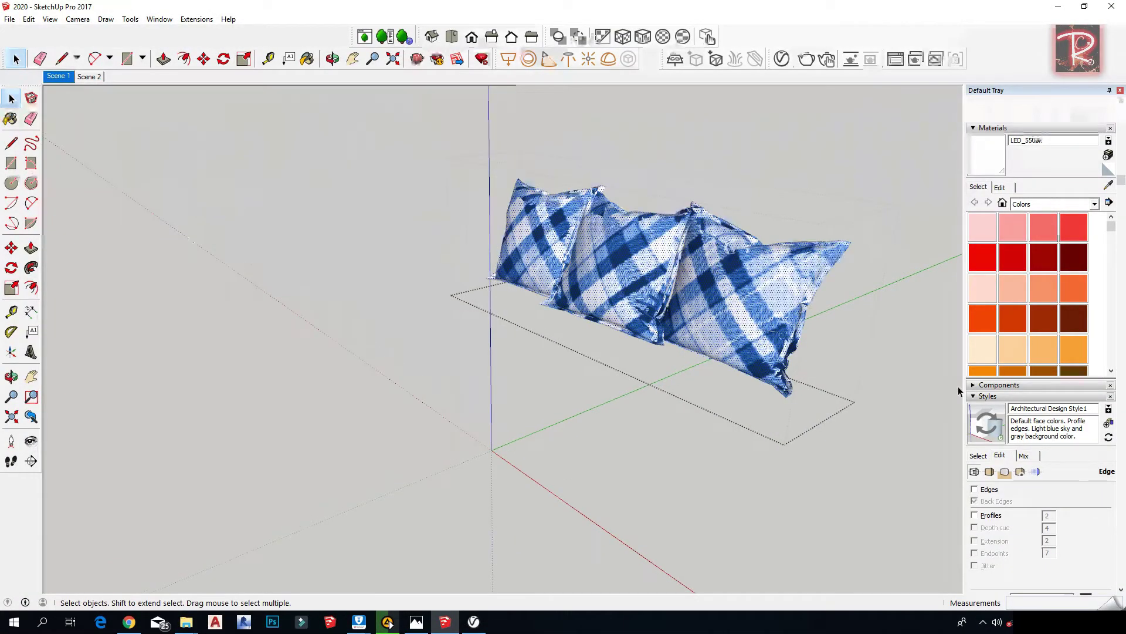
# Step: Sample the blue pillows' Fabric_07 material and set its texture size to 0.30 m
pyautogui.click(1000, 186)
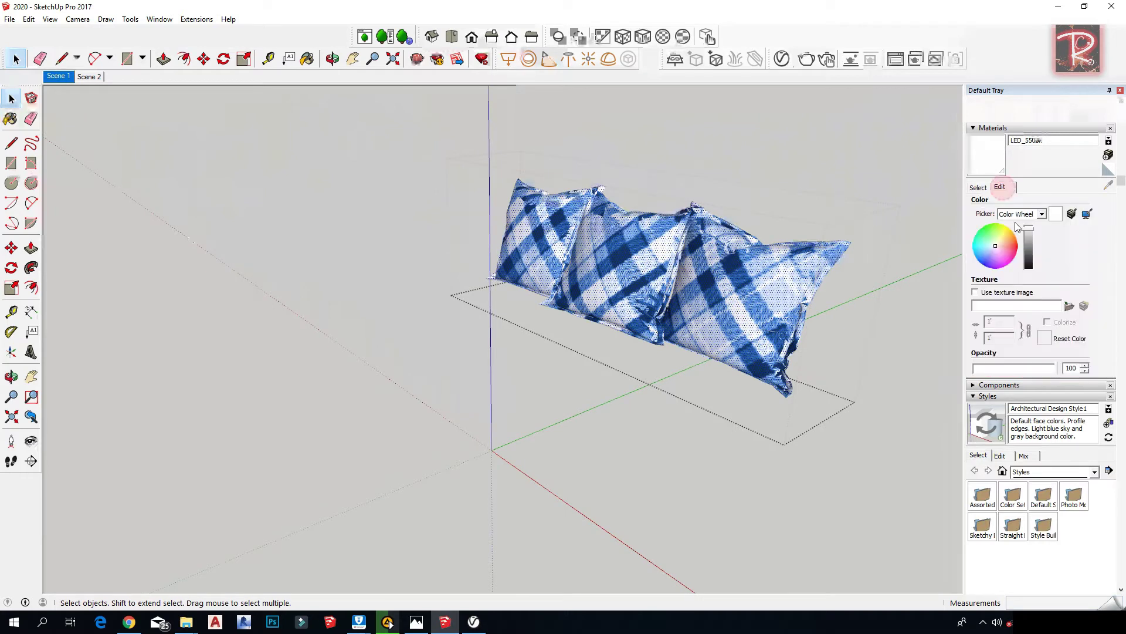
pyautogui.click(762, 287)
pyautogui.press('b')
pyautogui.keyDown('alt'); pyautogui.click(763, 287); pyautogui.keyUp('alt')
pyautogui.write('1')
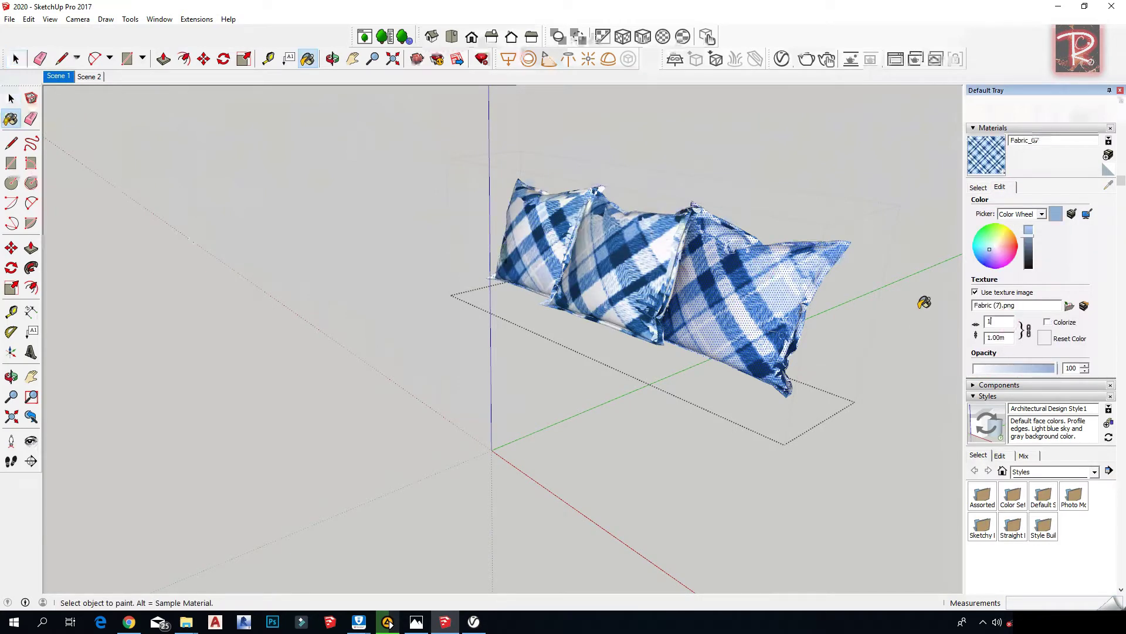
pyautogui.write('0.')
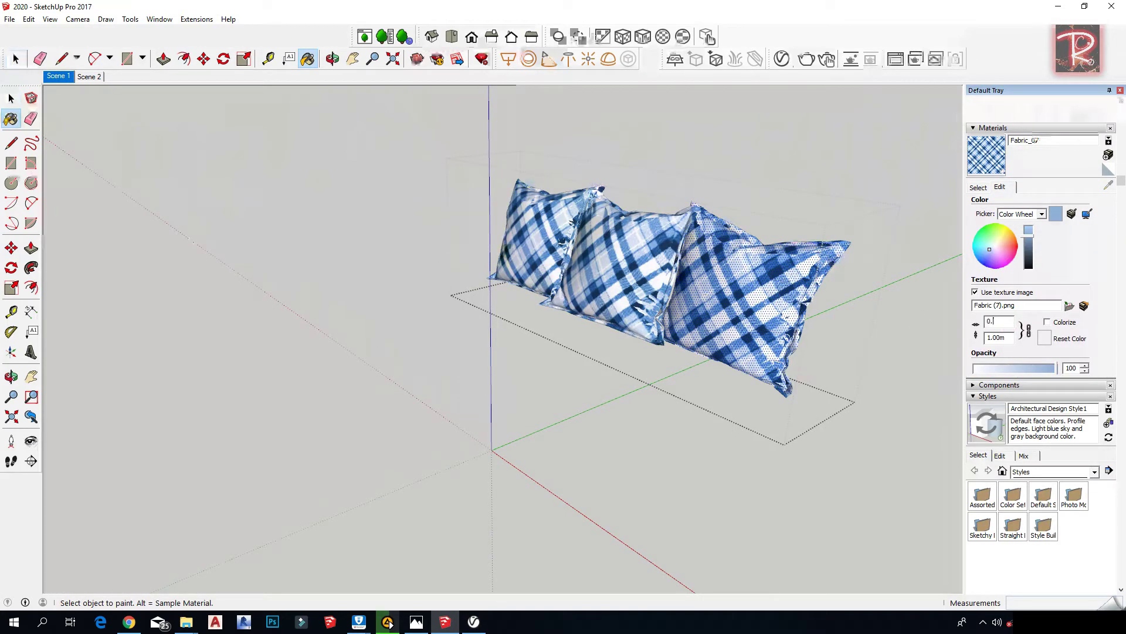
pyautogui.write('5')
pyautogui.press('Return')
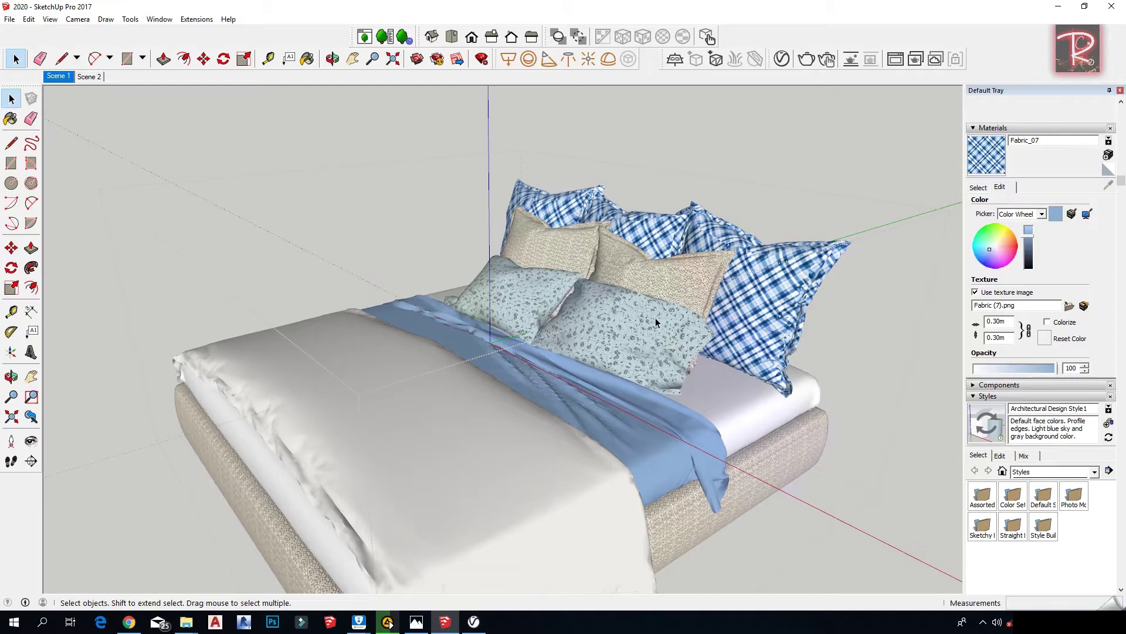
# Step: Open the beige middle pillows for editing, select all their geometry and apply V-Ray tri-planar projection
pyautogui.scroll(2, 675, 287)
pyautogui.click(676, 286)
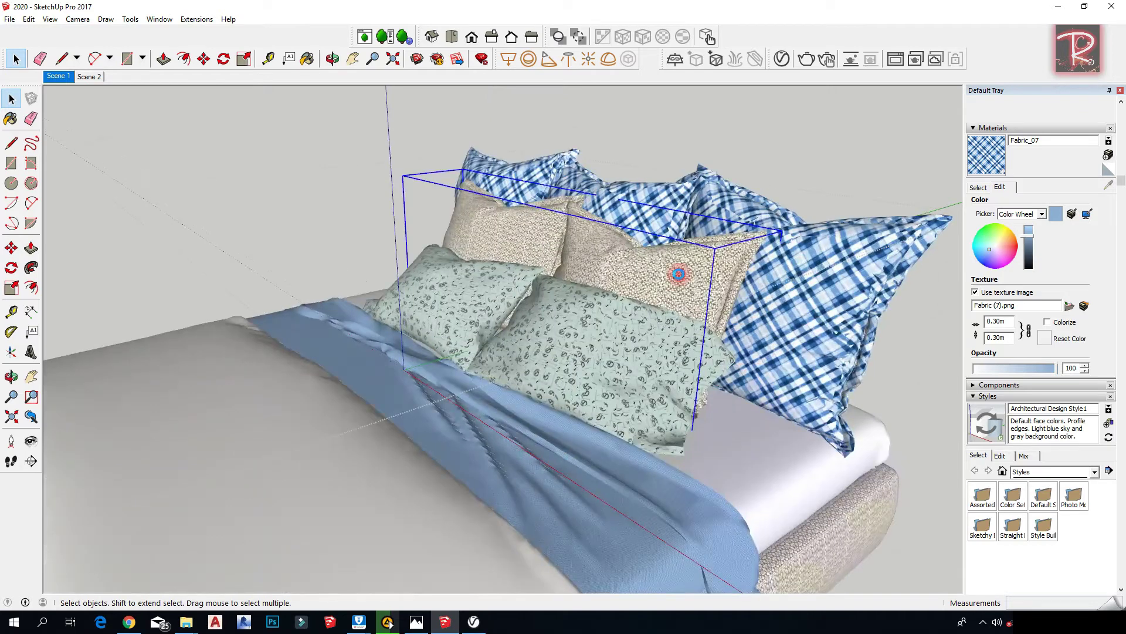
pyautogui.doubleClick(679, 279)
pyautogui.hotkey('ctrl', 'a')
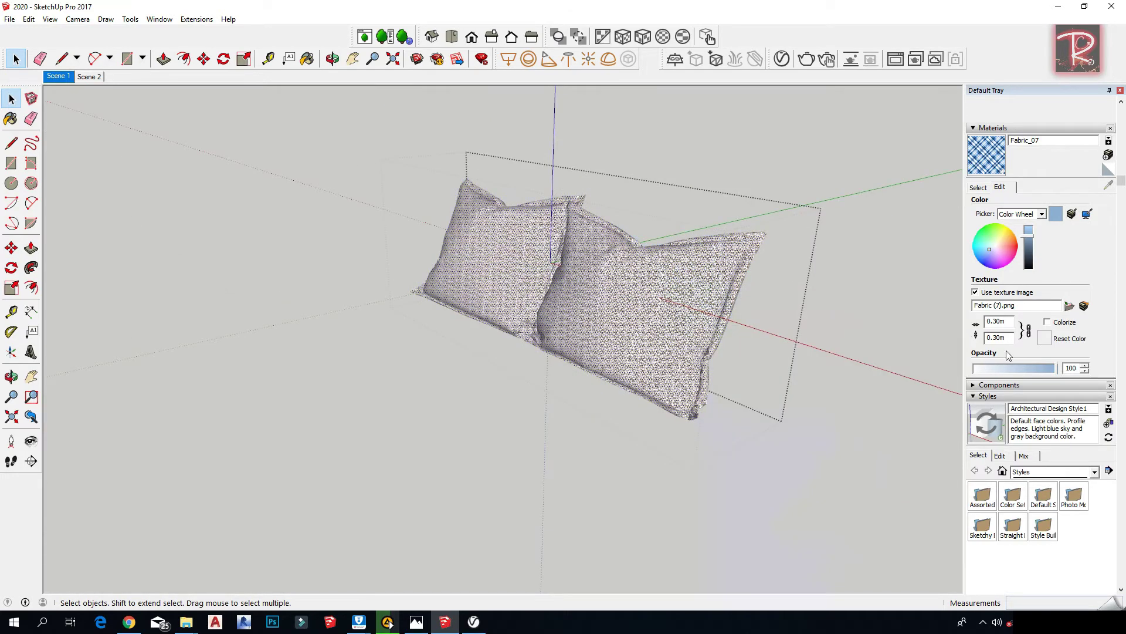
pyautogui.click(623, 38)
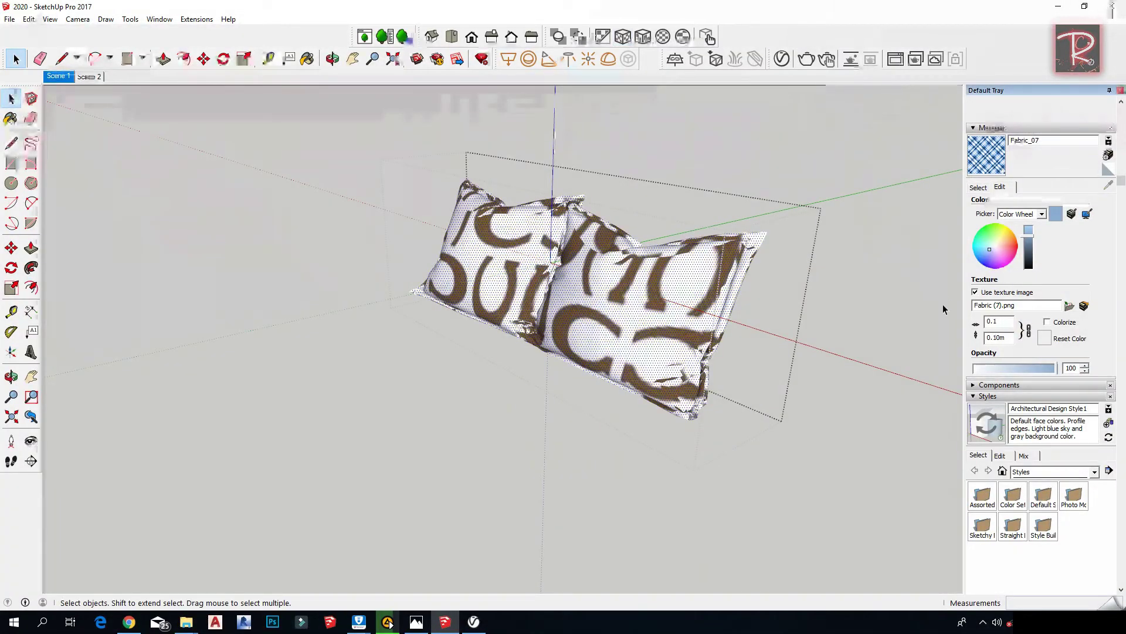
# Step: Sample the beige pillows' Fabric_18 material and set its texture width to 0.20 m
pyautogui.press('alt')
pyautogui.click(1108, 185)
pyautogui.click(678, 297)
pyautogui.doubleClick(996, 322)
pyautogui.write('0.3')
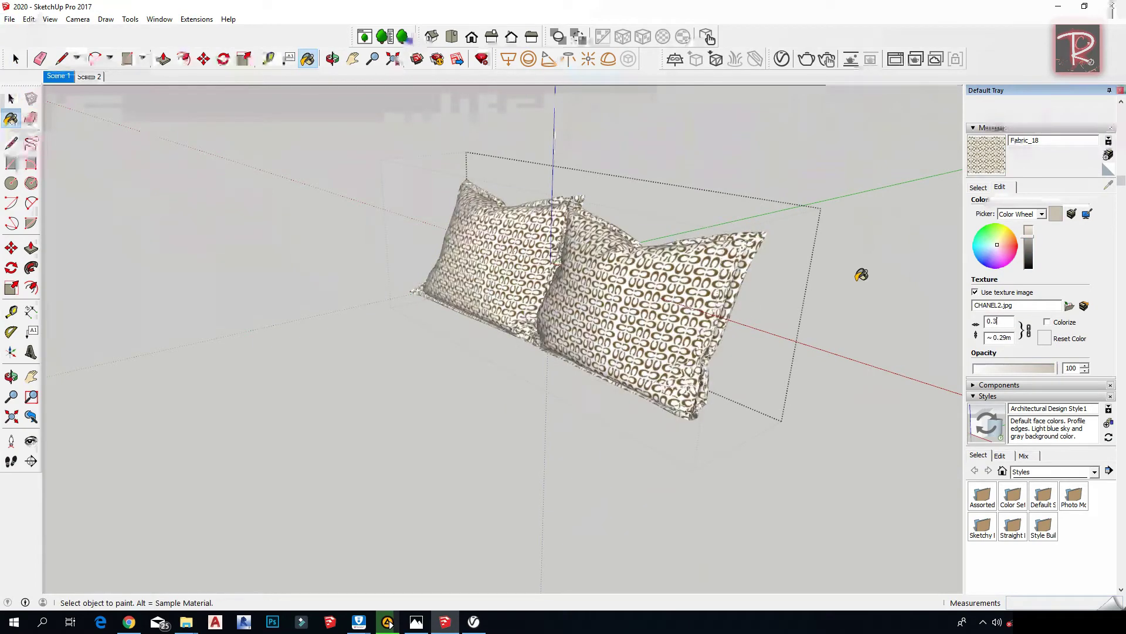
pyautogui.press('Return')
pyautogui.press('space')
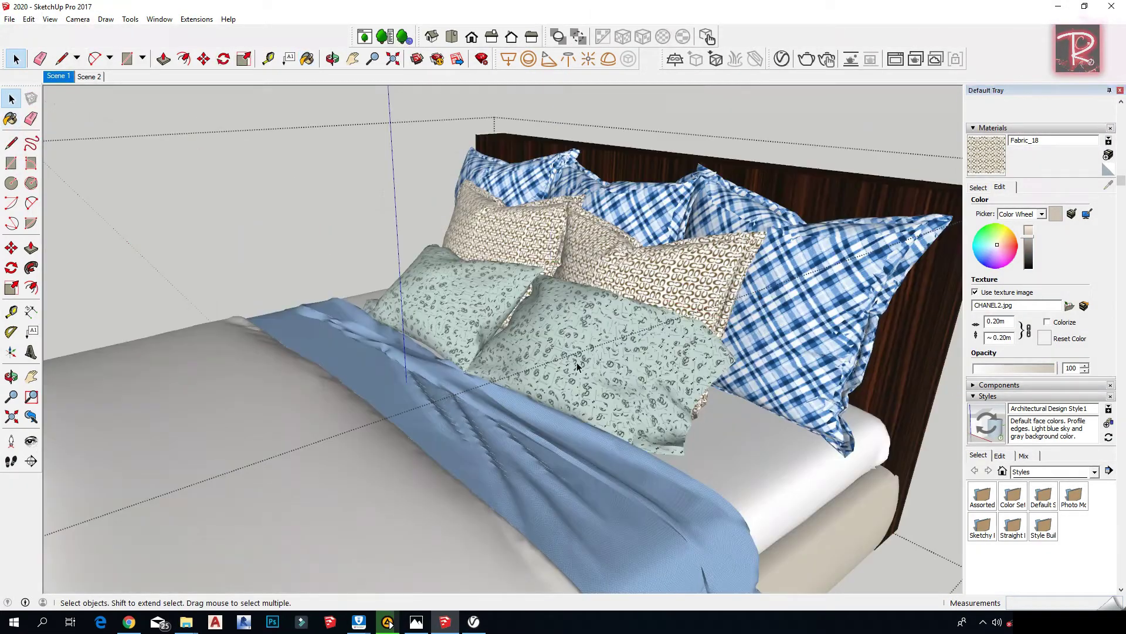
# Step: Open the blue throw across the bed for editing and apply V-Ray tri-planar projection to its texture
pyautogui.moveTo(577, 361); pyautogui.dragTo(681, 420, button='middle')
pyautogui.press('b')
pyautogui.keyDown('alt'); pyautogui.click(755, 376); pyautogui.keyUp('alt')
pyautogui.press('space')
pyautogui.click(755, 376)
pyautogui.doubleClick(681, 420)
pyautogui.click(681, 420)
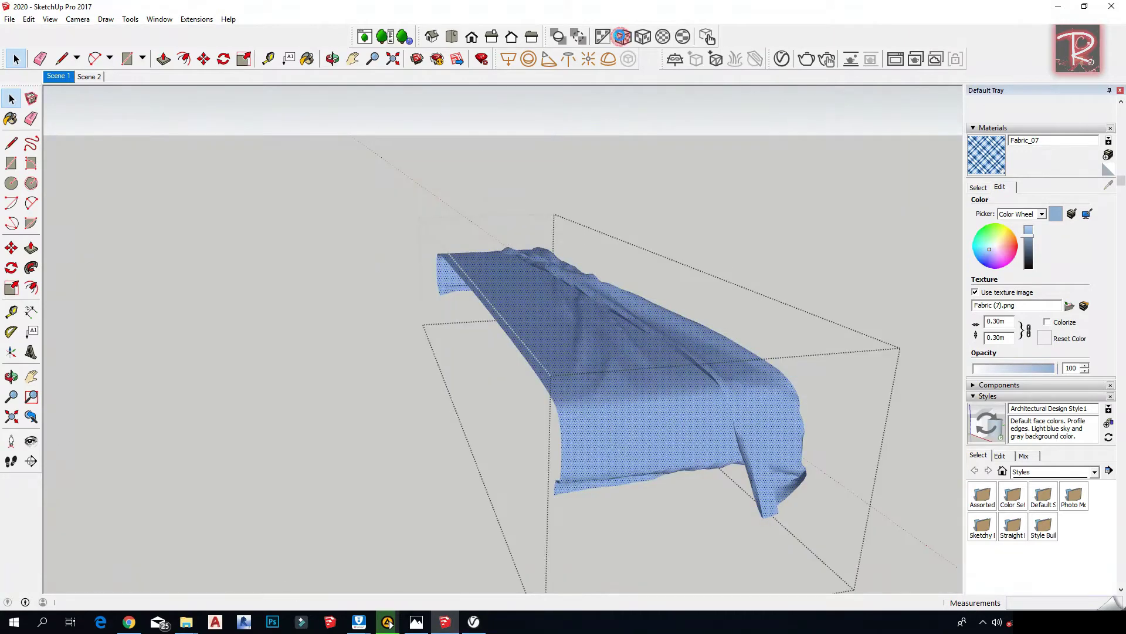
pyautogui.click(622, 37)
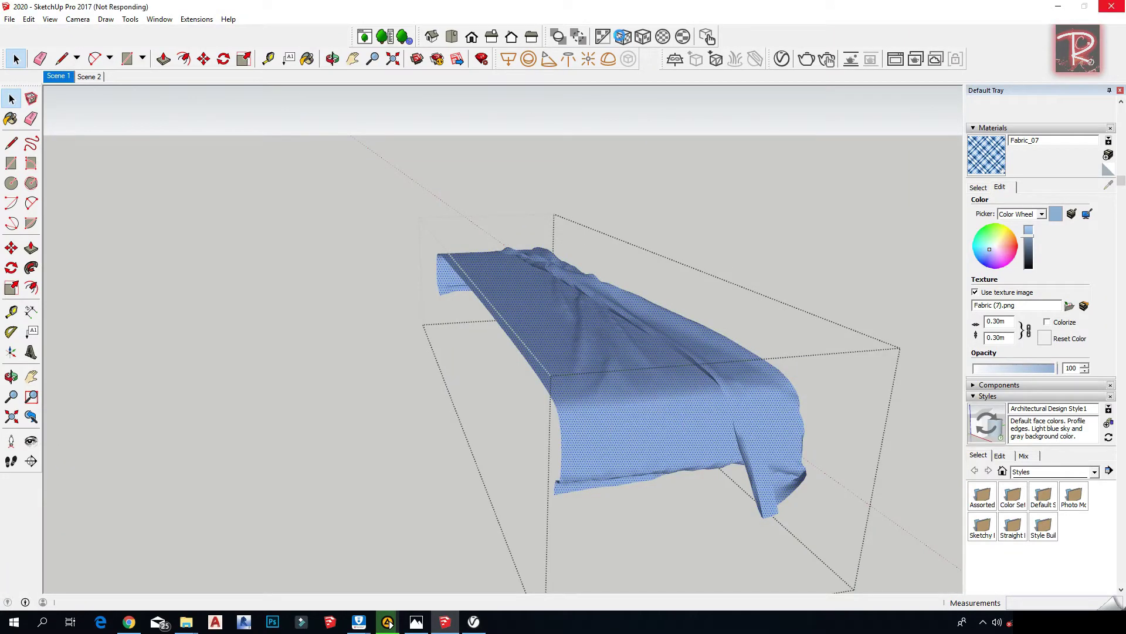
pyautogui.click(797, 351)
pyautogui.click(797, 351)
pyautogui.scroll(-5, 709, 401)
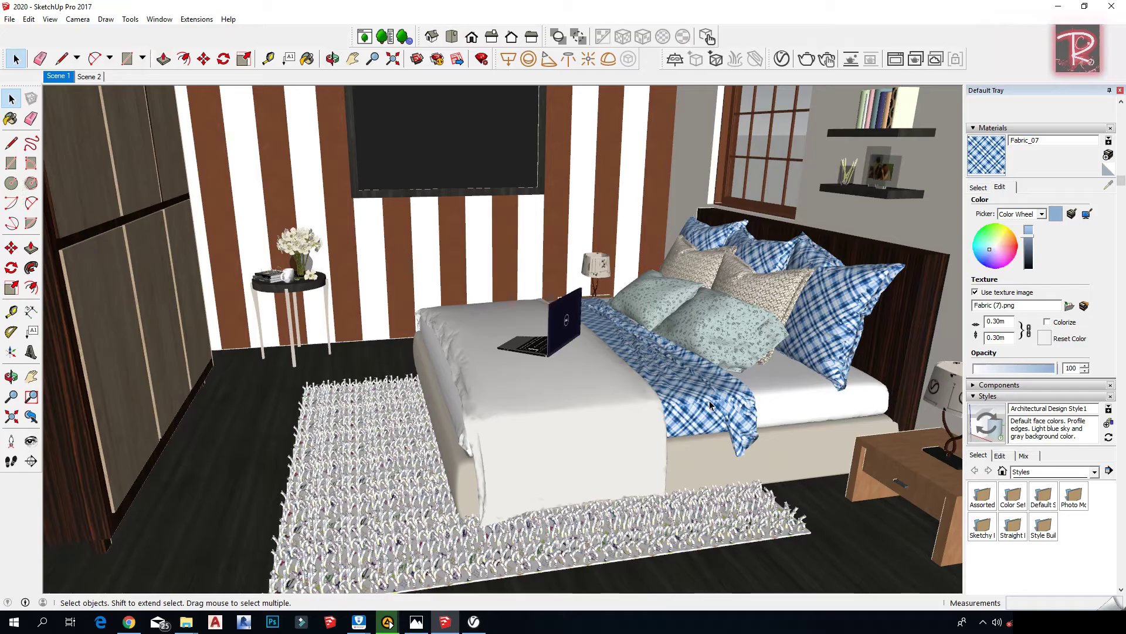
# Step: Open the bedside table lamp's shade for editing, select all its geometry and apply V-Ray tri-planar projection
pyautogui.moveTo(691, 425); pyautogui.dragTo(674, 380, button='middle')
pyautogui.scroll(4, 904, 385)
pyautogui.doubleClick(892, 389)
pyautogui.doubleClick(891, 389)
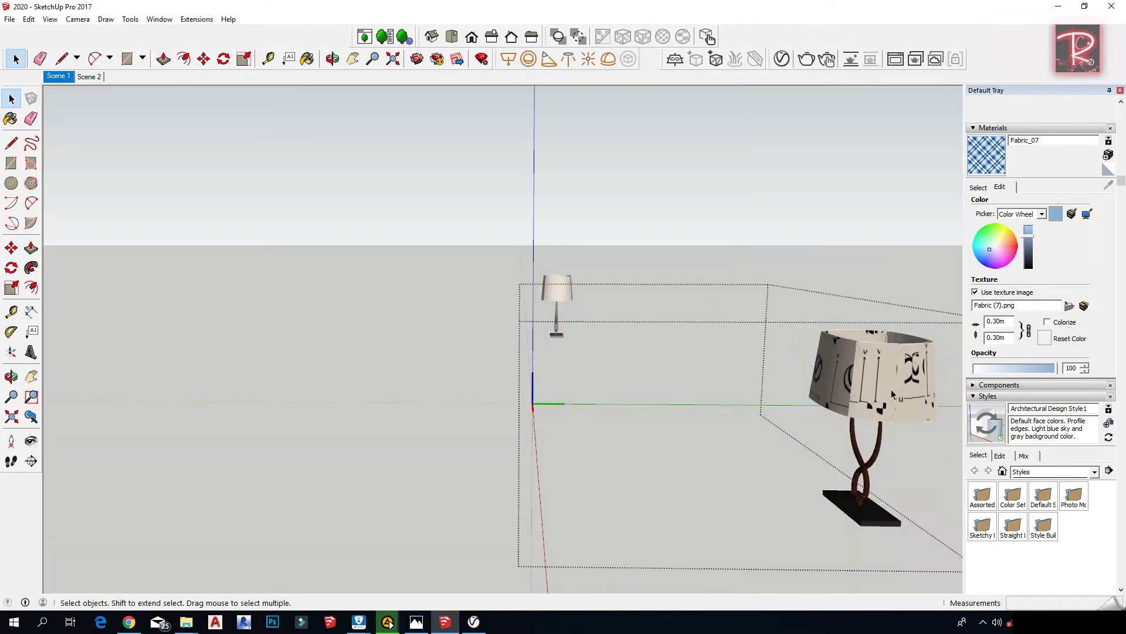
pyautogui.doubleClick(892, 389)
pyautogui.tripleClick(892, 389)
pyautogui.click(623, 37)
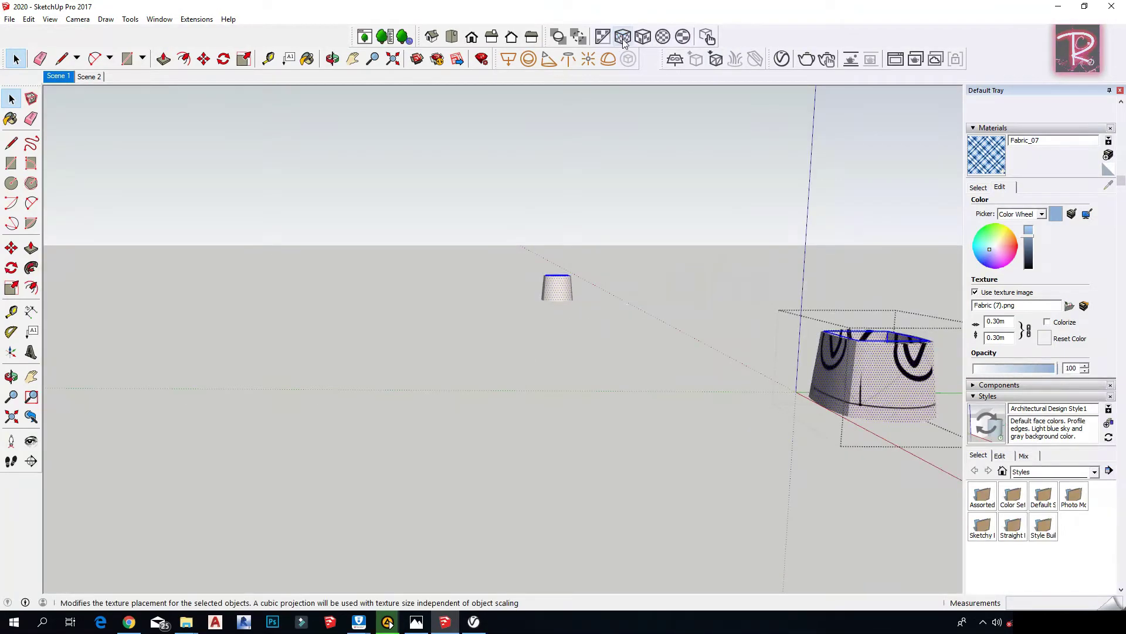
# Step: Sample the lampshade's Curtain_A02_20cm material and set its texture width to 0.15 m
pyautogui.press('b')
pyautogui.keyDown('alt'); pyautogui.click(886, 364); pyautogui.keyUp('alt')
pyautogui.write('0.15')
pyautogui.press('Return')
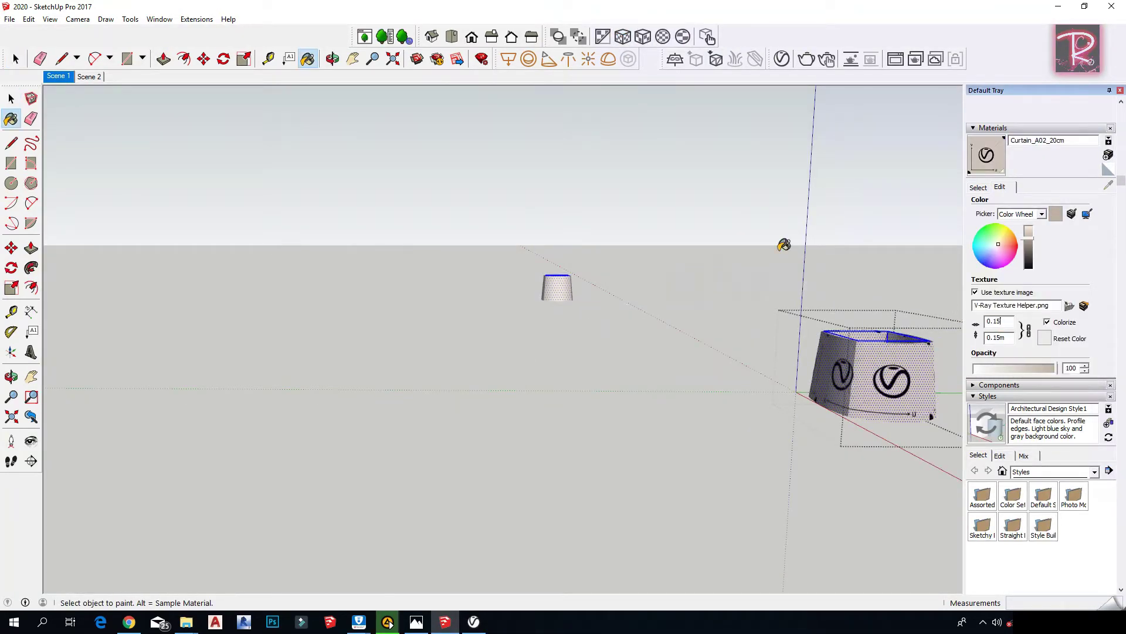
pyautogui.press('space')
pyautogui.click(580, 373)
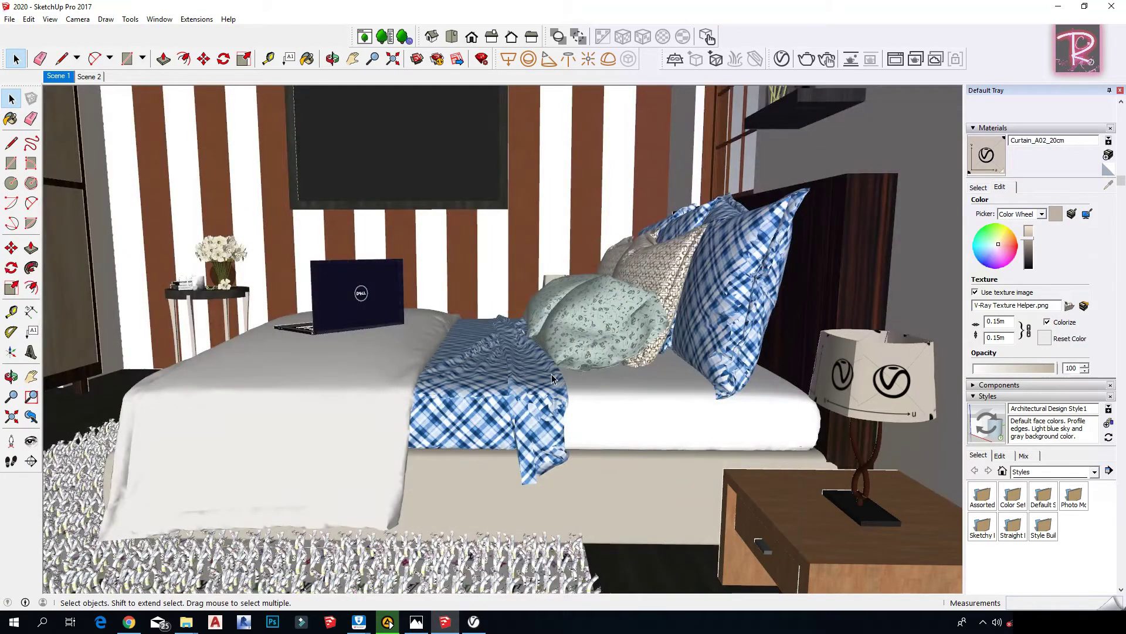
pyautogui.scroll(-10, 552, 379)
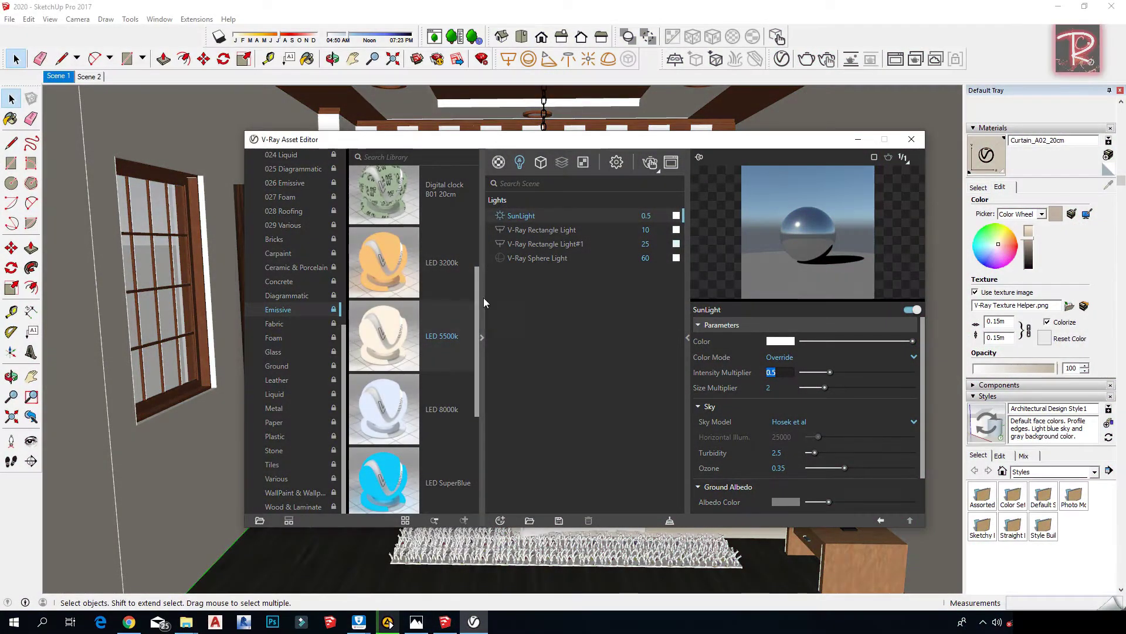
# Step: Select the SunLight asset and display the model's shadows to examine how sunlight falls across the room
pyautogui.click(481, 338)
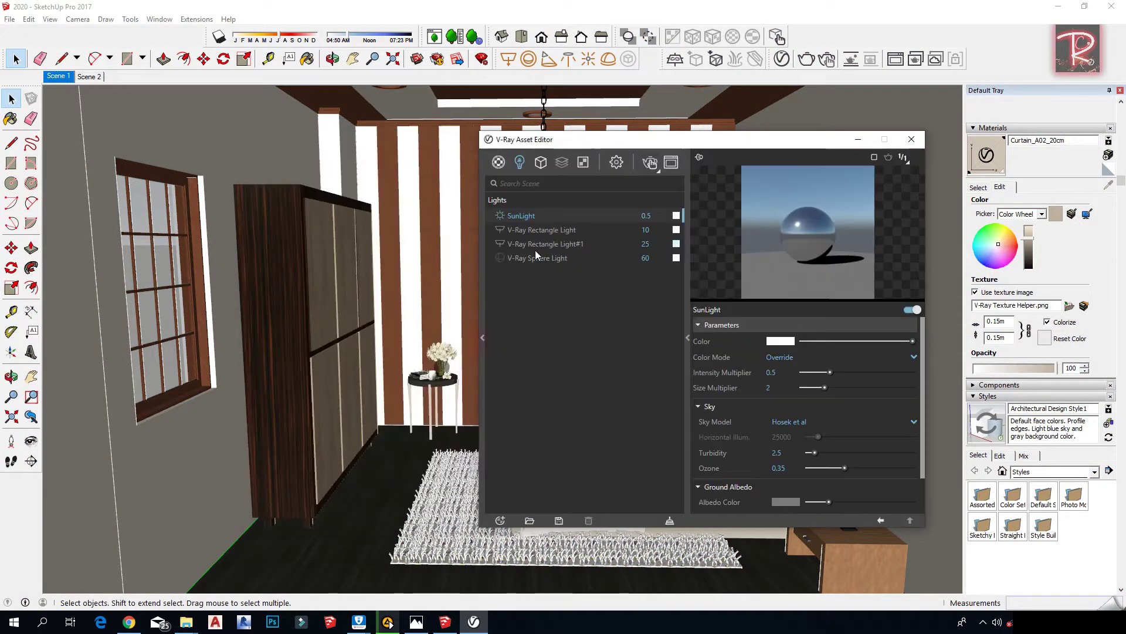
pyautogui.click(531, 217)
pyautogui.click(219, 38)
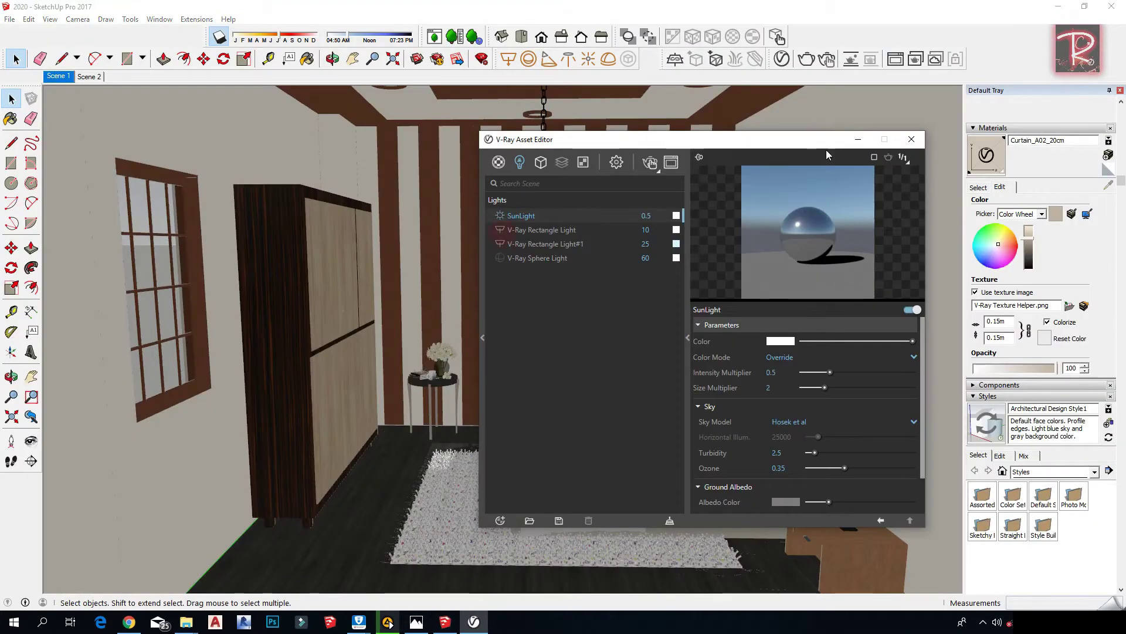
pyautogui.moveTo(807, 140); pyautogui.dragTo(309, 350)
pyautogui.scroll(-6, 576, 338)
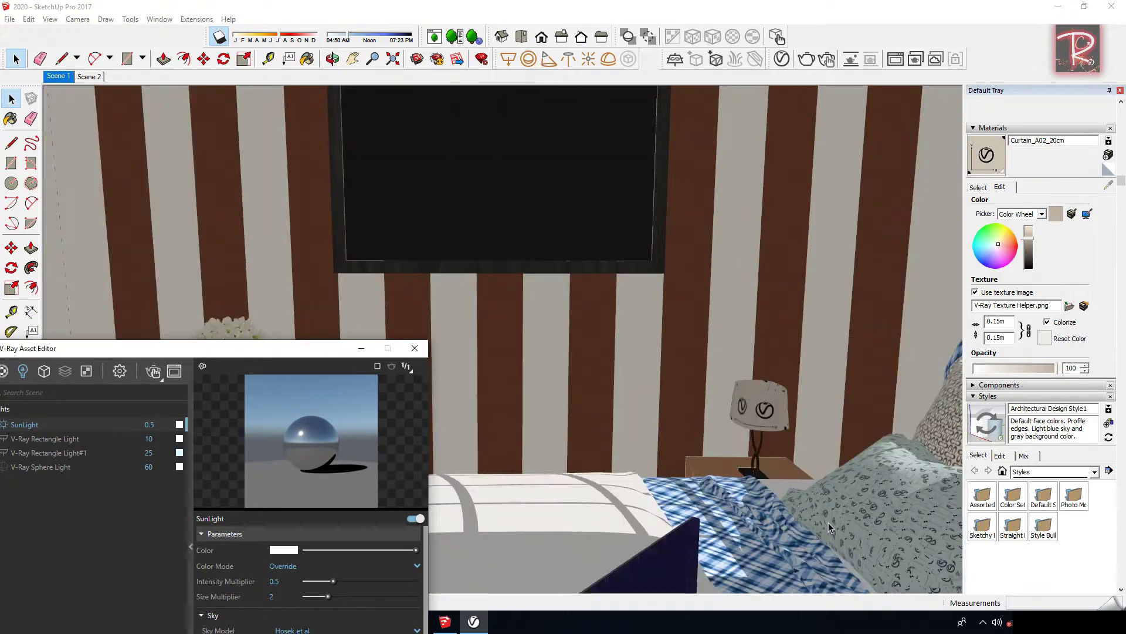
pyautogui.moveTo(883, 559); pyautogui.dragTo(741, 478, button='middle')
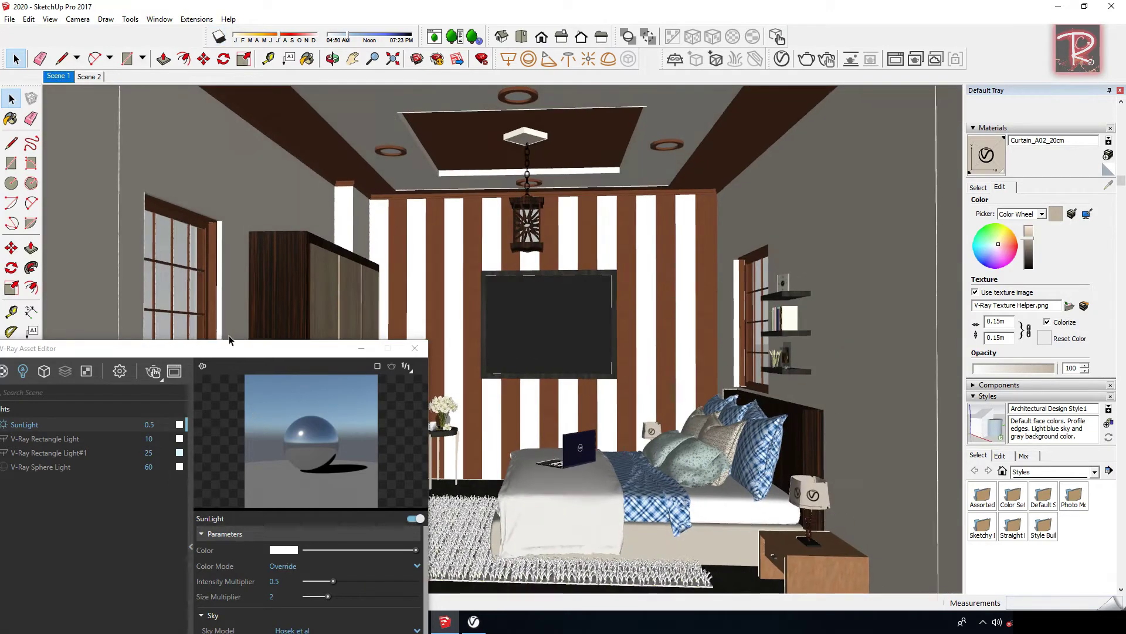
# Step: Review the SunLight's intensity and size multipliers, sky model, turbidity and ozone settings
pyautogui.click(238, 350)
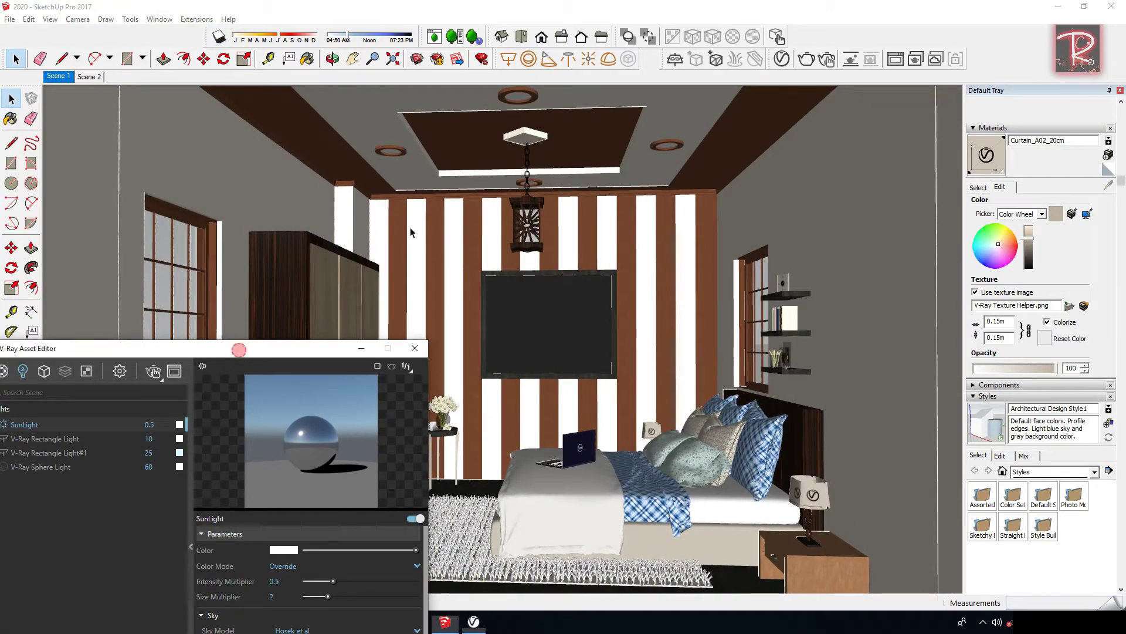
pyautogui.moveTo(269, 350); pyautogui.dragTo(571, 167)
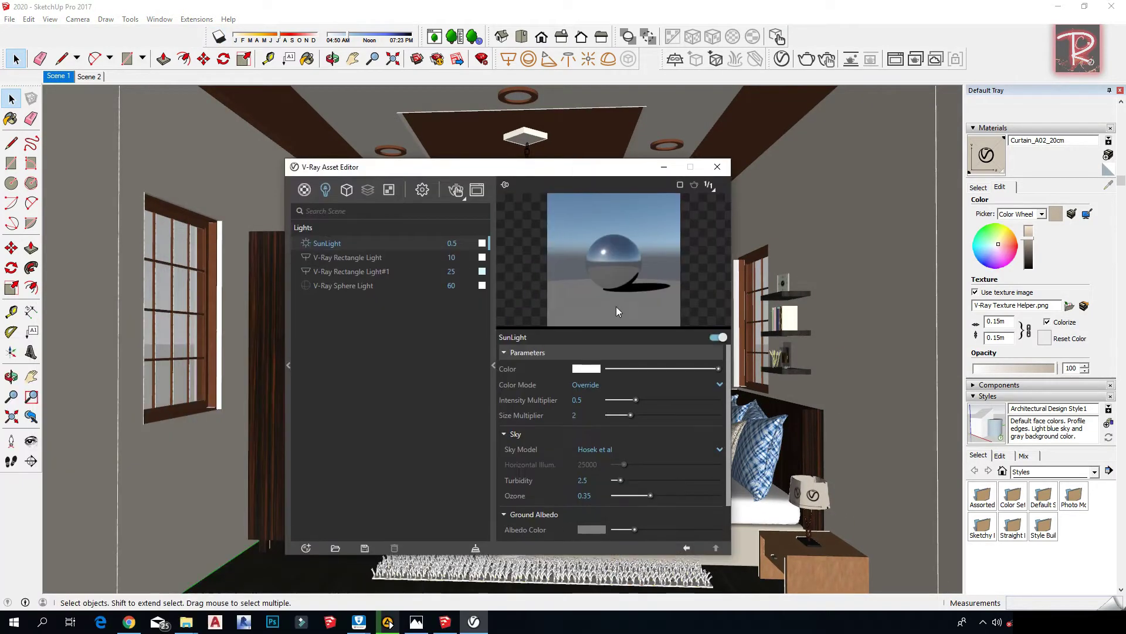
pyautogui.moveTo(585, 399); pyautogui.dragTo(534, 402)
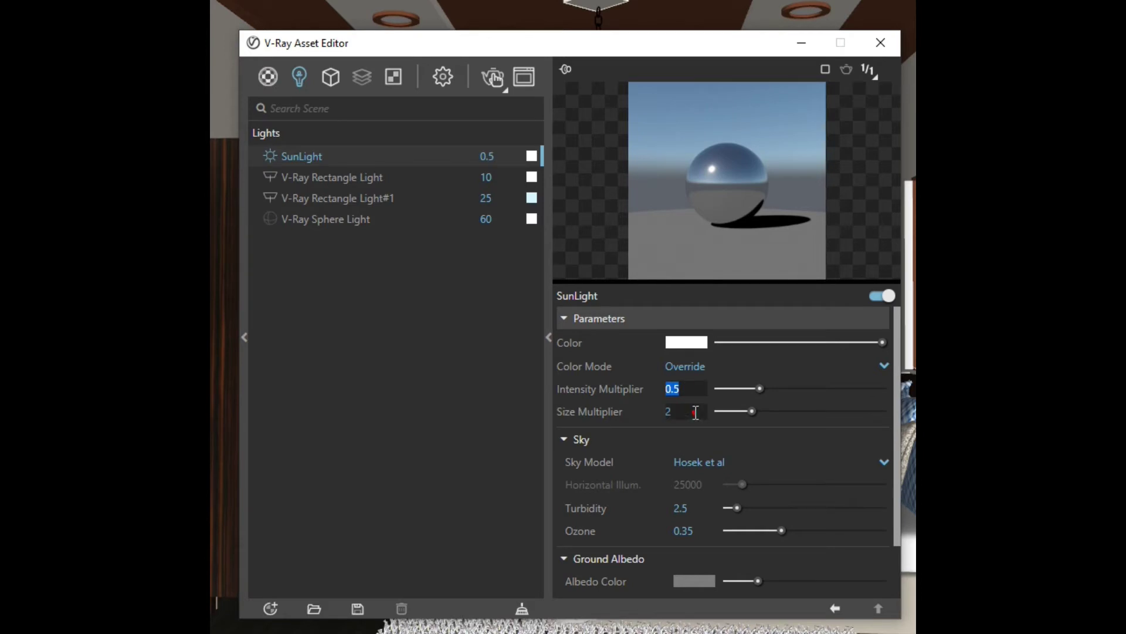
pyautogui.click(695, 413)
pyautogui.click(813, 464)
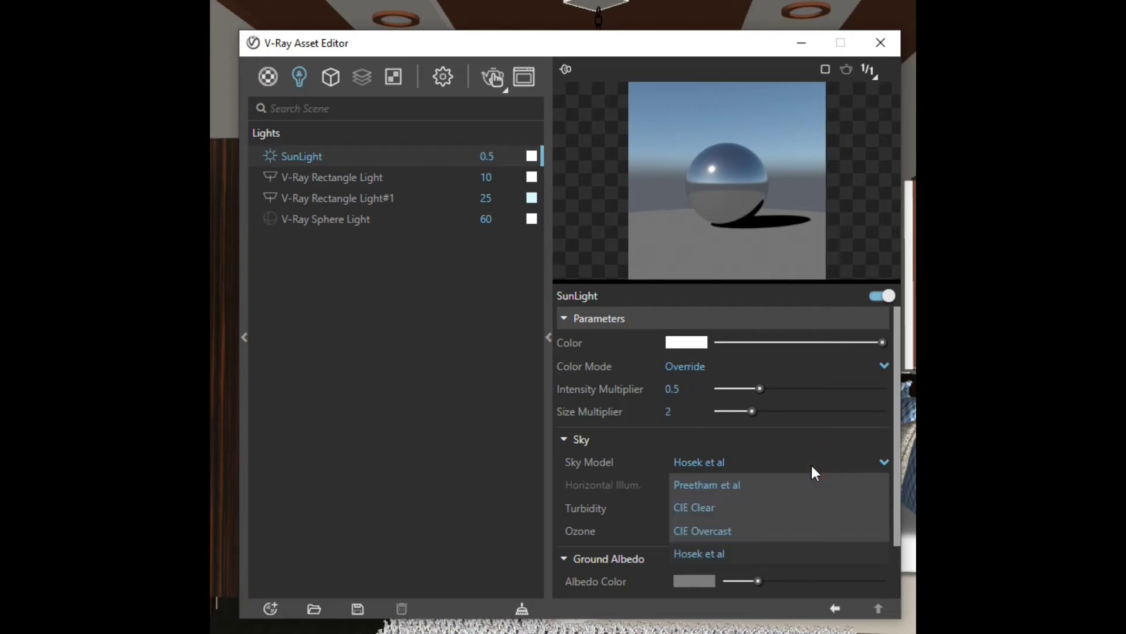
pyautogui.click(712, 557)
pyautogui.scroll(-1, 698, 505)
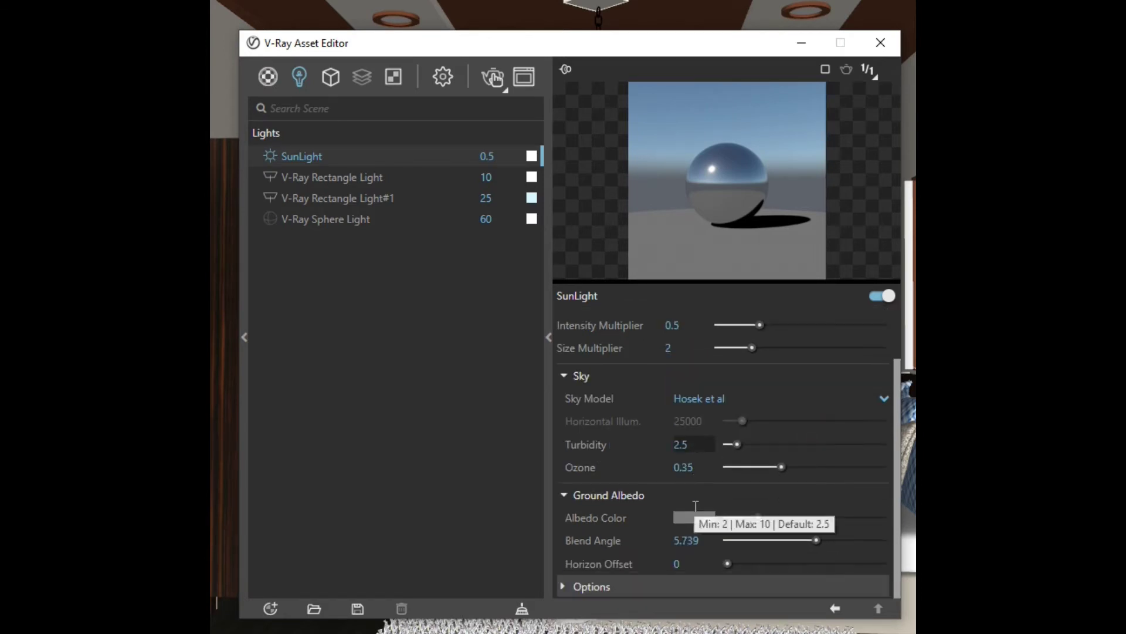
pyautogui.click(698, 440)
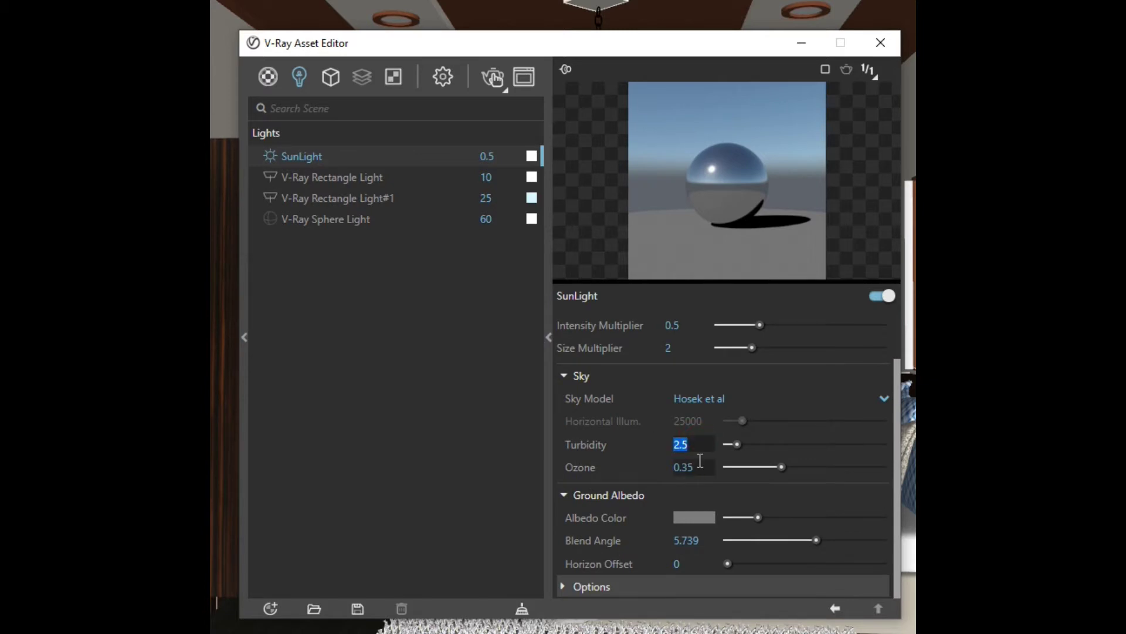
pyautogui.click(701, 466)
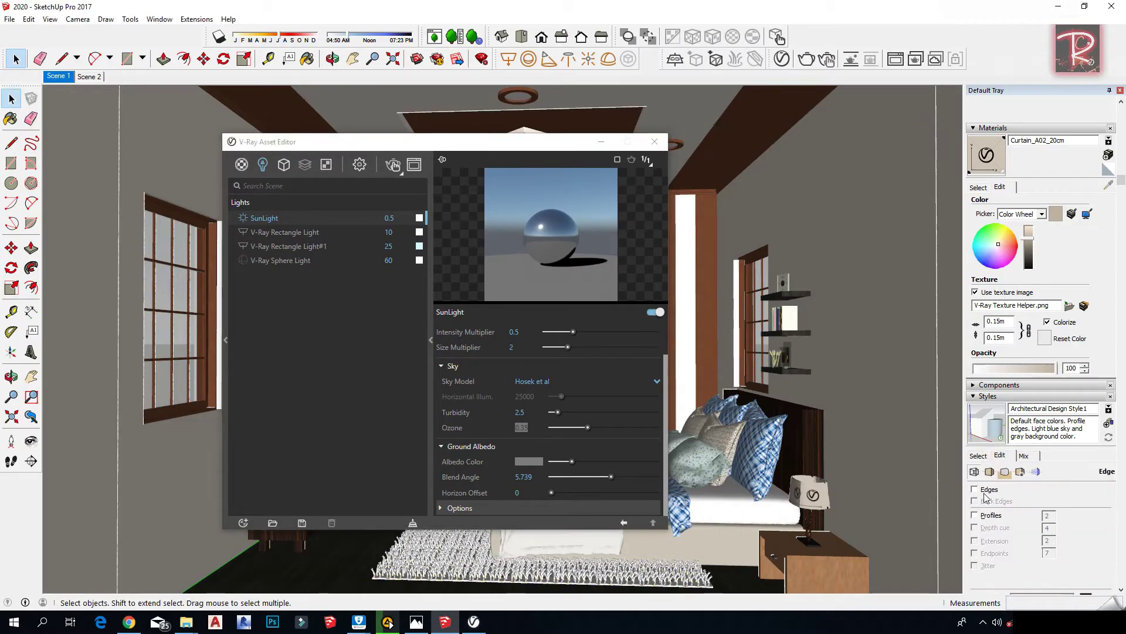
# Step: Turn on the Edges display in the style and select the rectangle light outside the window
pyautogui.click(985, 493)
pyautogui.moveTo(769, 369); pyautogui.dragTo(493, 314, button='middle')
pyautogui.scroll(-5, 852, 407)
pyautogui.moveTo(852, 407)
pyautogui.mouseDown(button='middle')
pyautogui.moveTo(892, 434)
pyautogui.moveTo(843, 403)
pyautogui.moveTo(854, 430)
pyautogui.moveTo(792, 410)
pyautogui.mouseUp(button='middle')
pyautogui.click(858, 326)
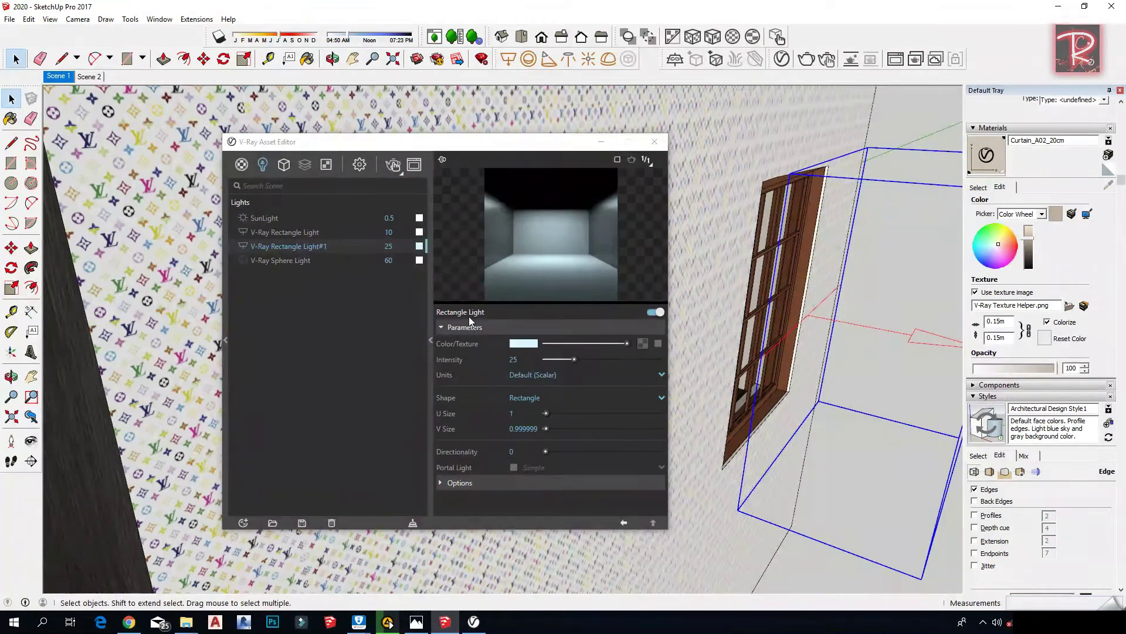
pyautogui.moveTo(566, 142); pyautogui.dragTo(423, 186)
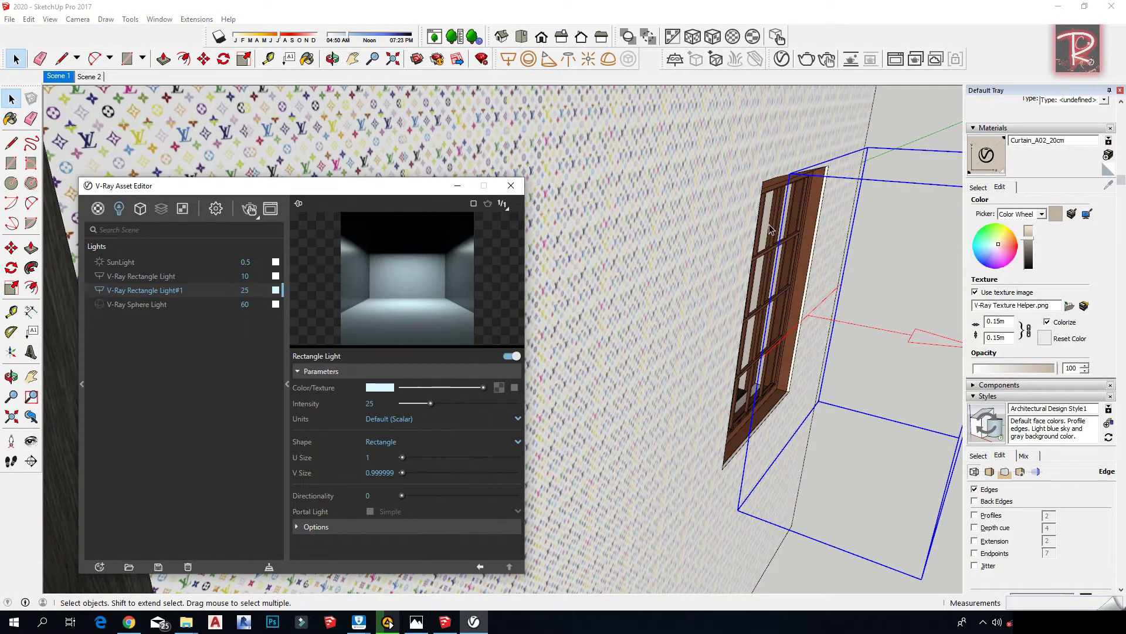
# Step: Draw a V-Ray rectangle light over the outside of the window between opposite corners of its frame
pyautogui.click(508, 59)
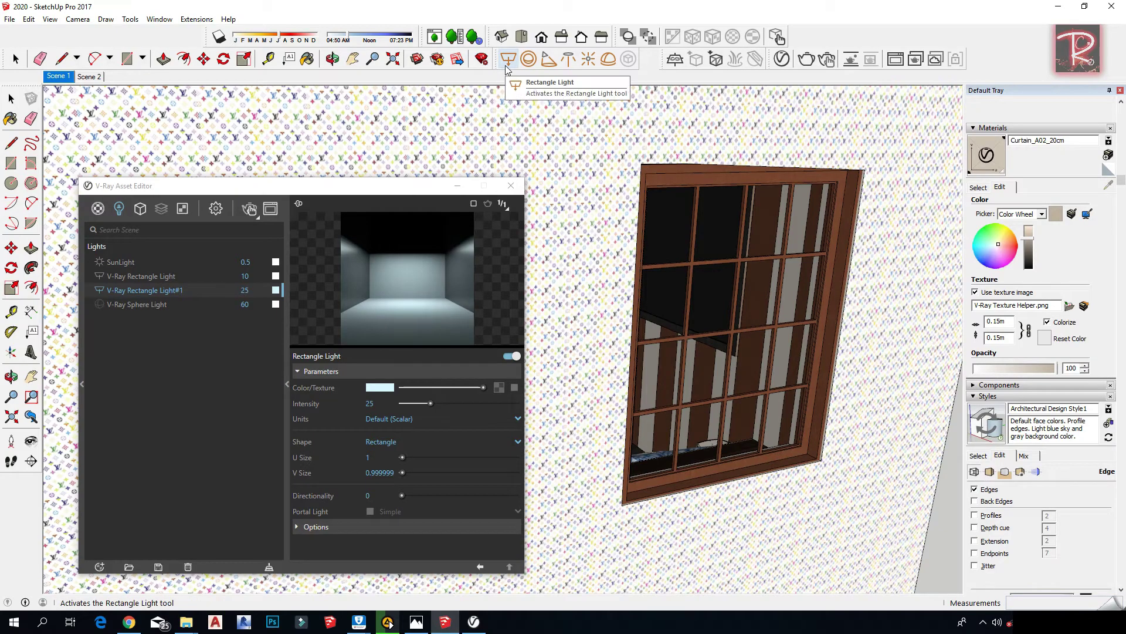
pyautogui.click(506, 66)
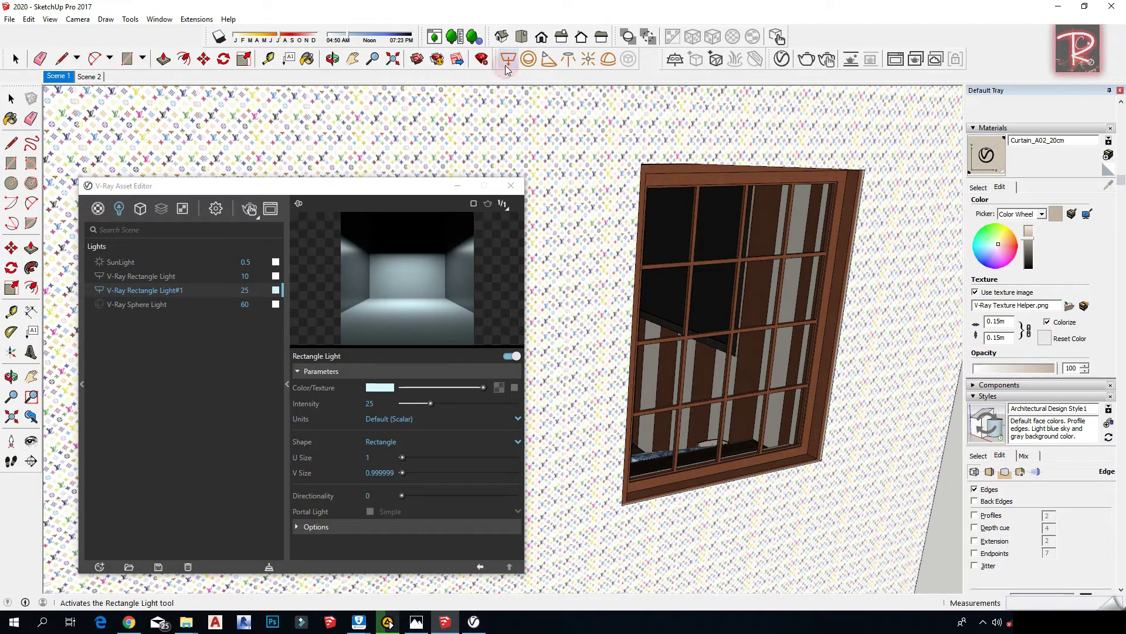
pyautogui.keyDown('shift'); pyautogui.click(643, 164); pyautogui.keyUp('shift')
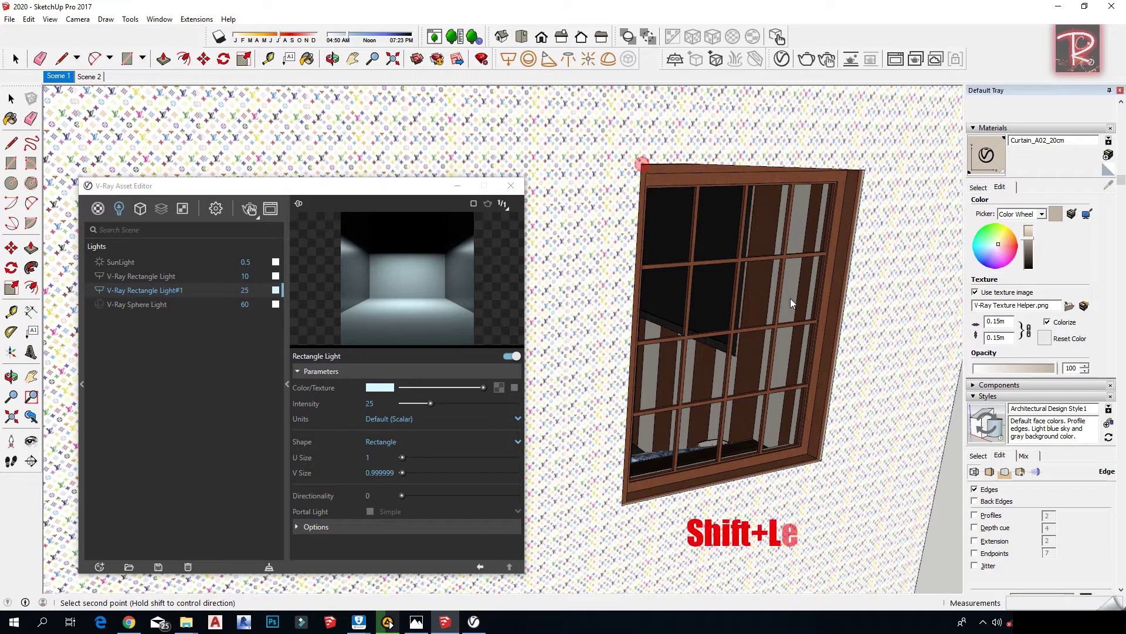
pyautogui.keyDown('shift'); pyautogui.click(822, 464); pyautogui.keyUp('shift')
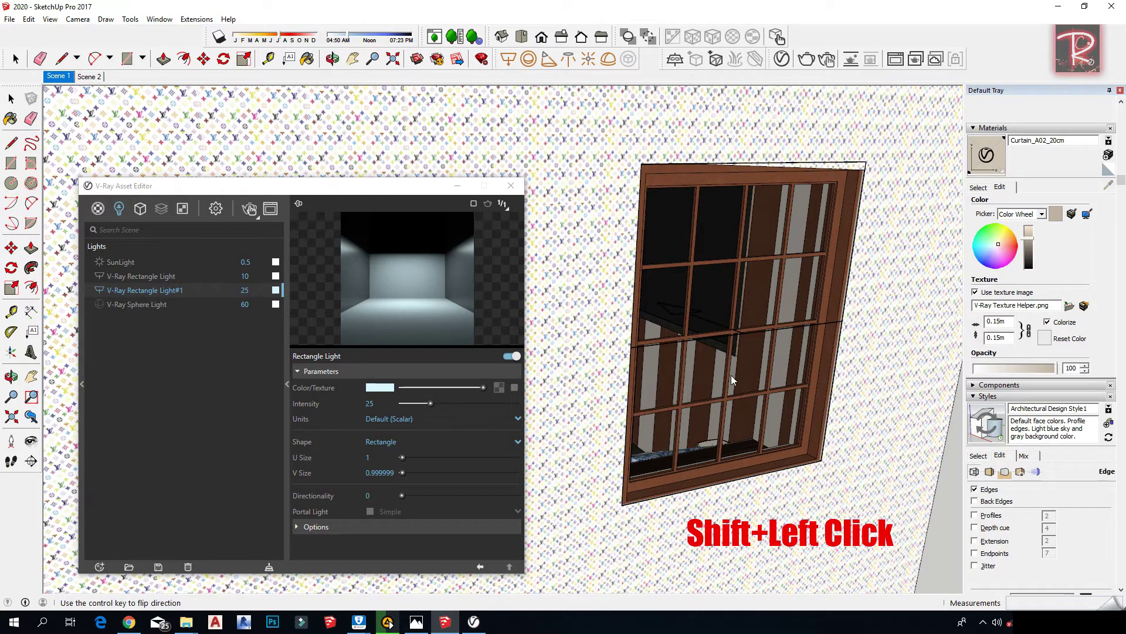
pyautogui.scroll(3, 701, 321)
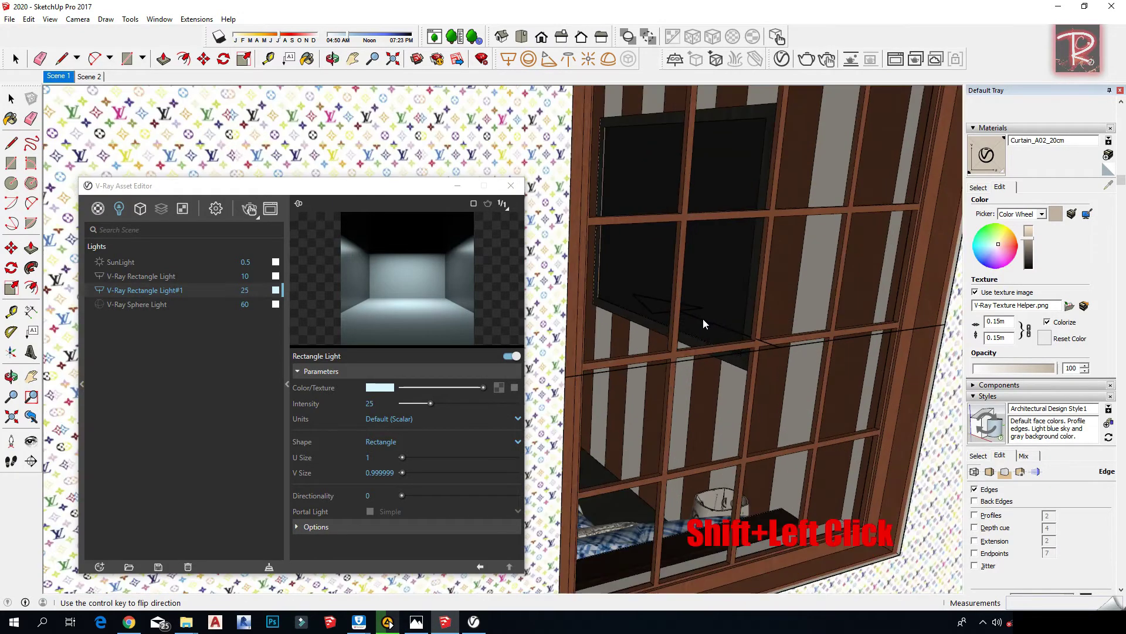
pyautogui.scroll(-3, 953, 536)
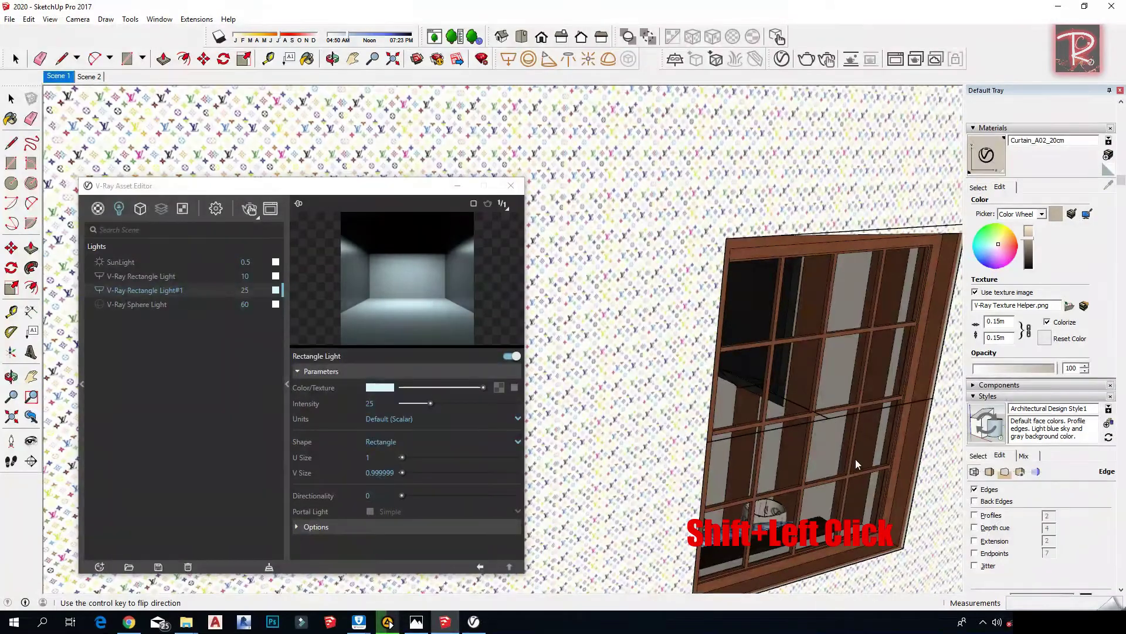
pyautogui.moveTo(826, 430); pyautogui.dragTo(660, 305, button='middle')
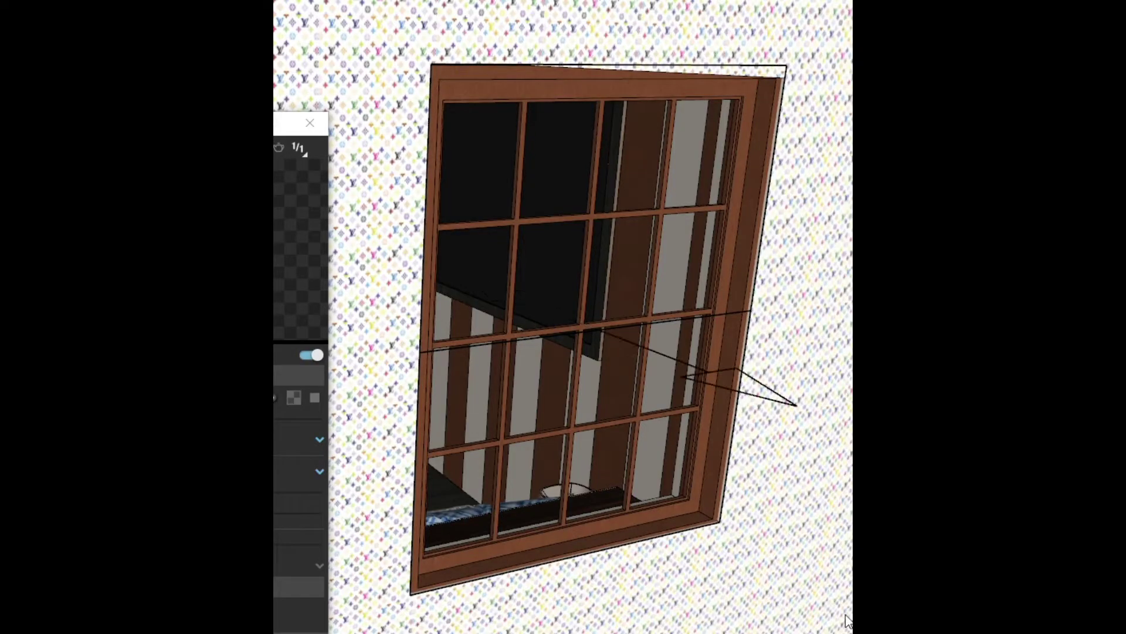
pyautogui.click(552, 298)
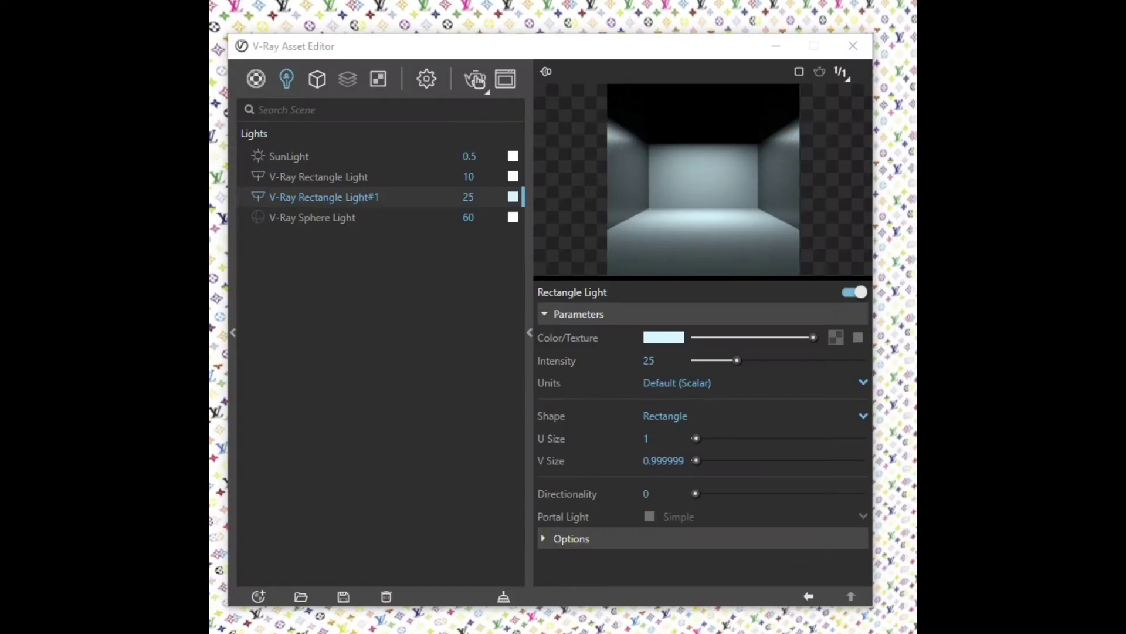
# Step: Review the colour and intensity of V-Ray Rectangle Light#1
pyautogui.click(664, 339)
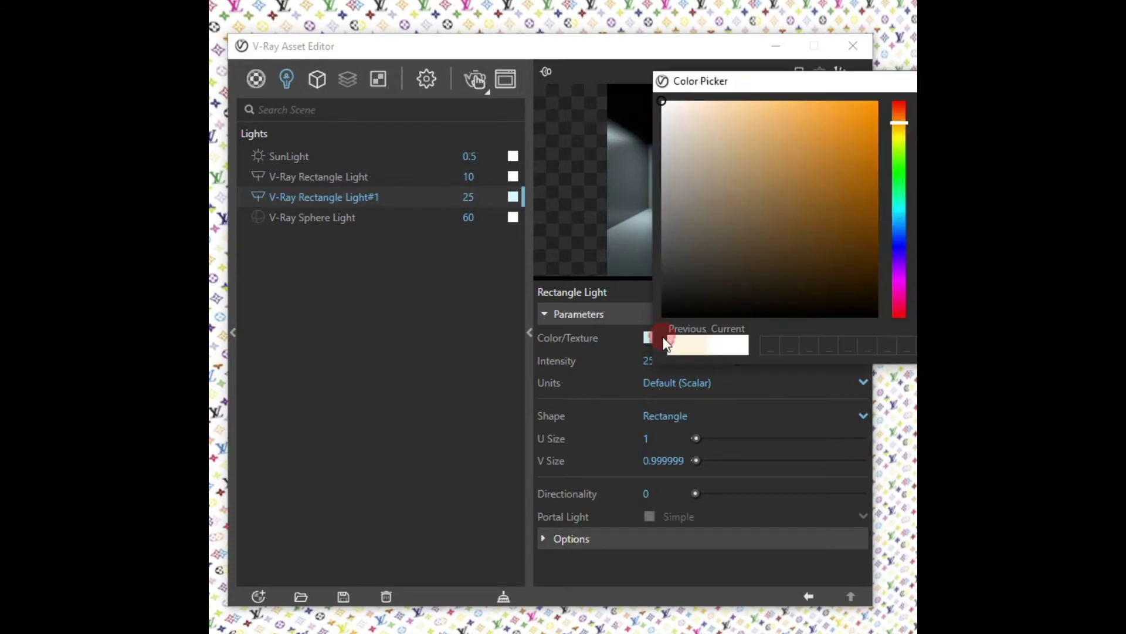
pyautogui.press('Escape')
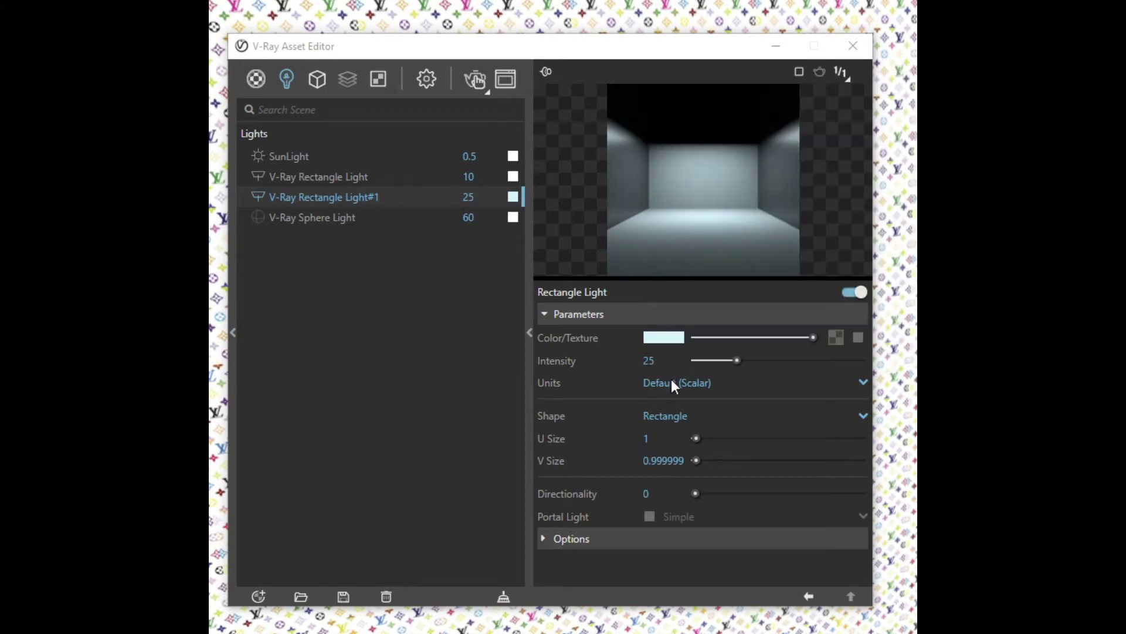
pyautogui.moveTo(660, 361); pyautogui.dragTo(598, 351)
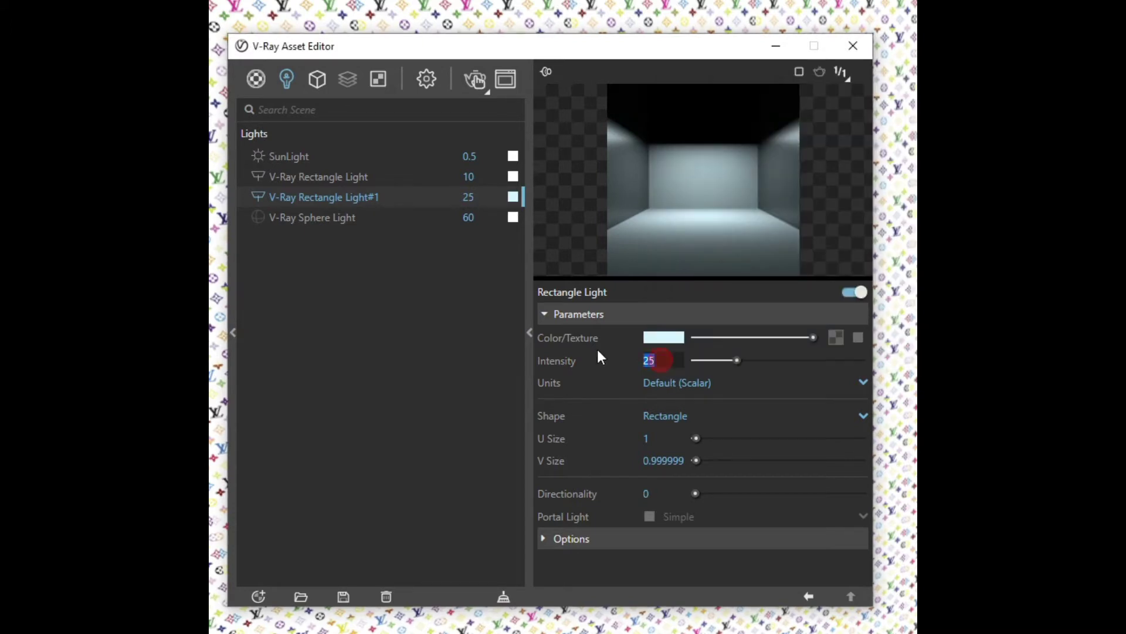
# Step: Review the Invisible, Units, Options and Caustic Photons settings of V-Ray Rectangle Light#1
pyautogui.click(643, 535)
pyautogui.click(649, 416)
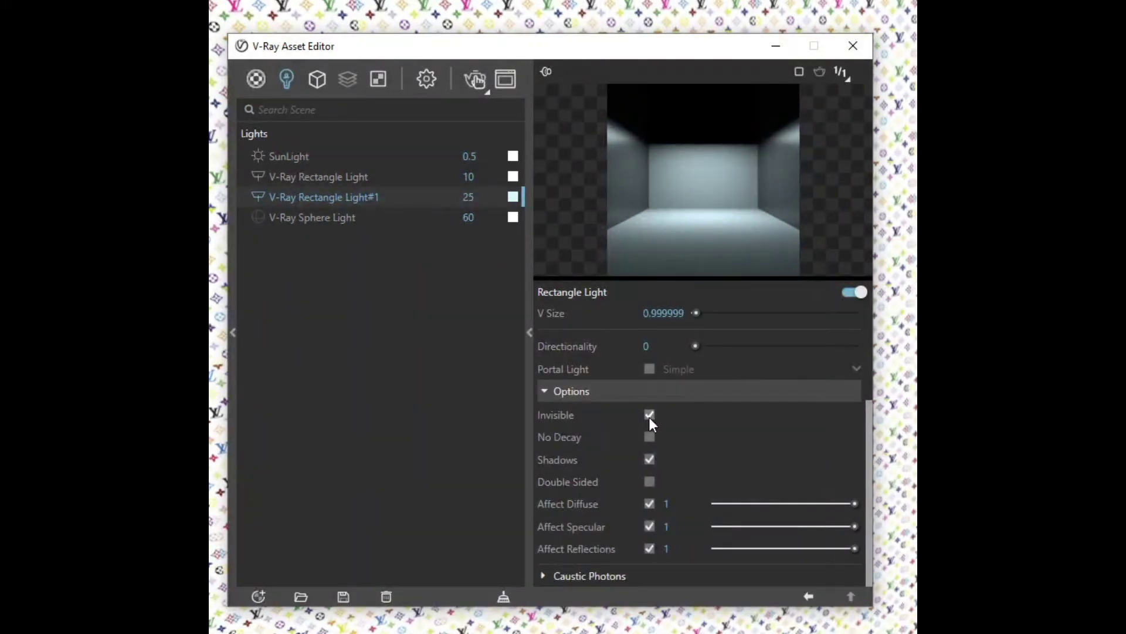
pyautogui.scroll(3, 649, 418)
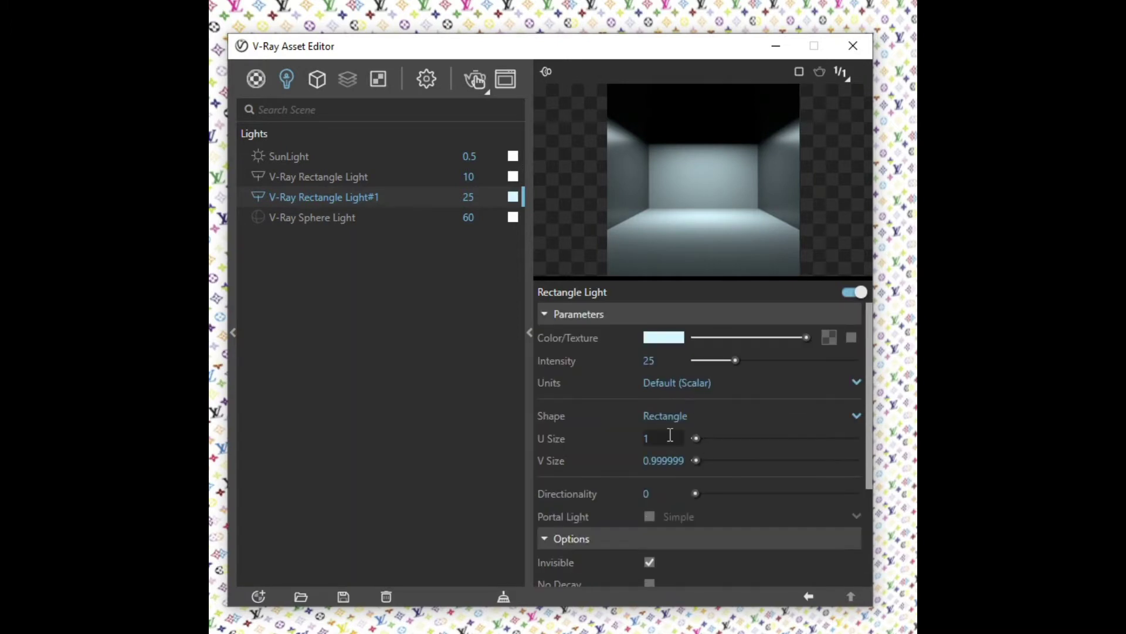
pyautogui.click(854, 382)
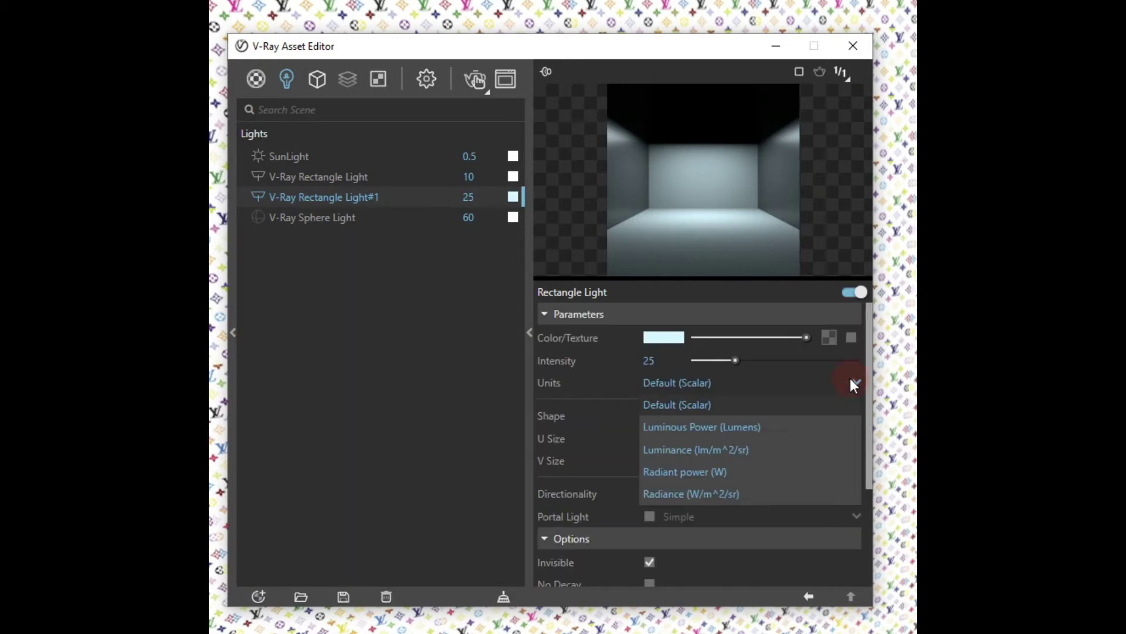
pyautogui.click(711, 406)
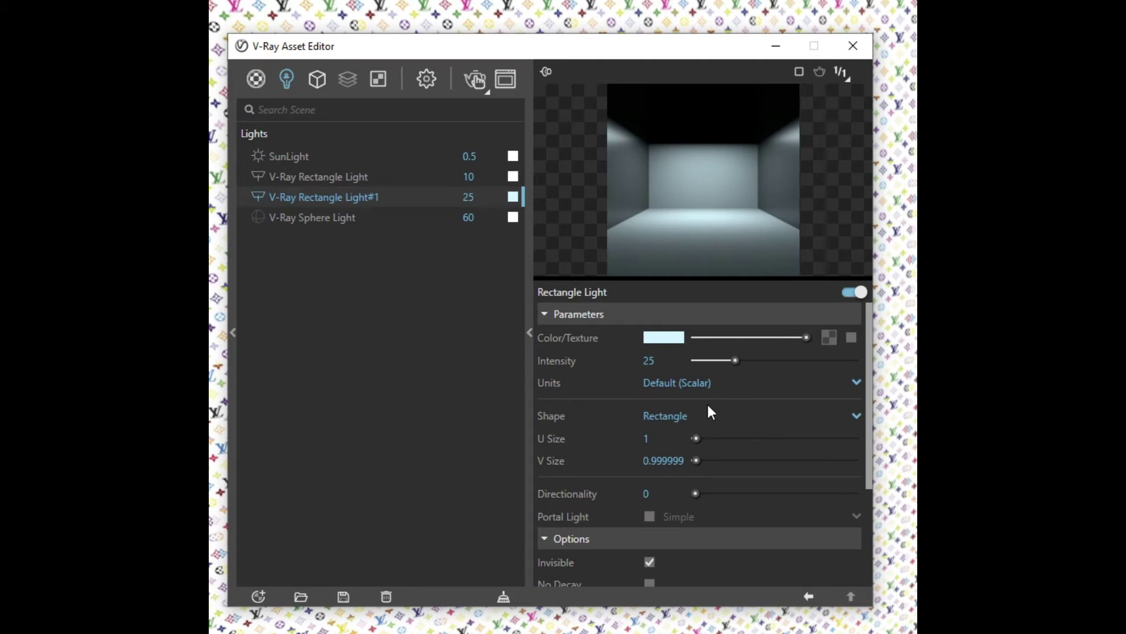
pyautogui.scroll(-5, 707, 403)
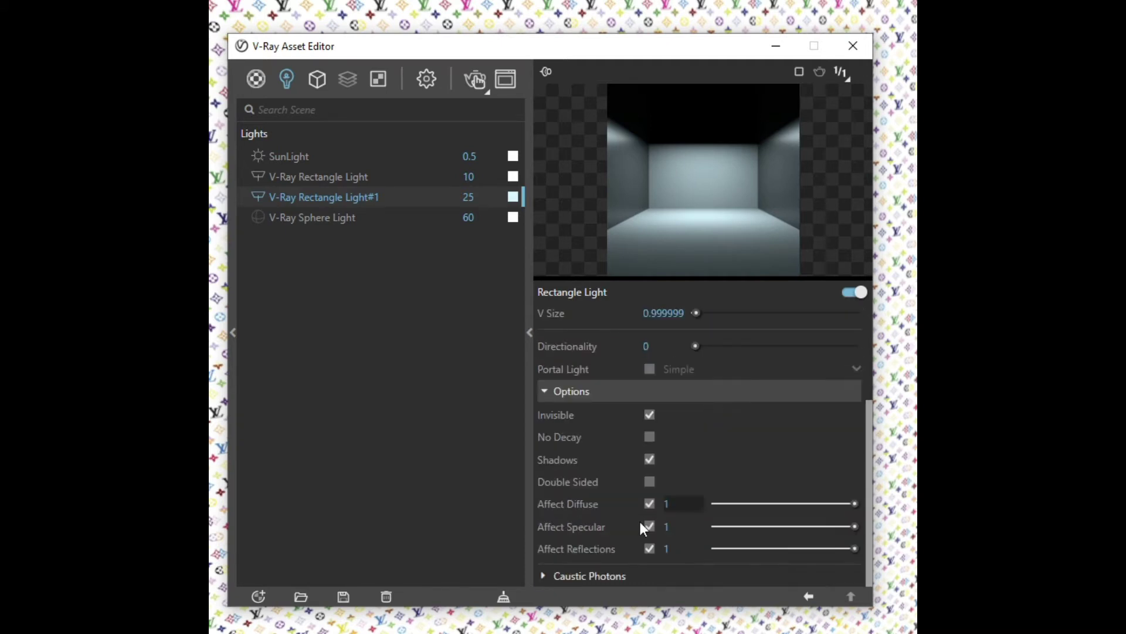
pyautogui.click(610, 574)
pyautogui.scroll(-1, 645, 561)
pyautogui.scroll(7, 675, 546)
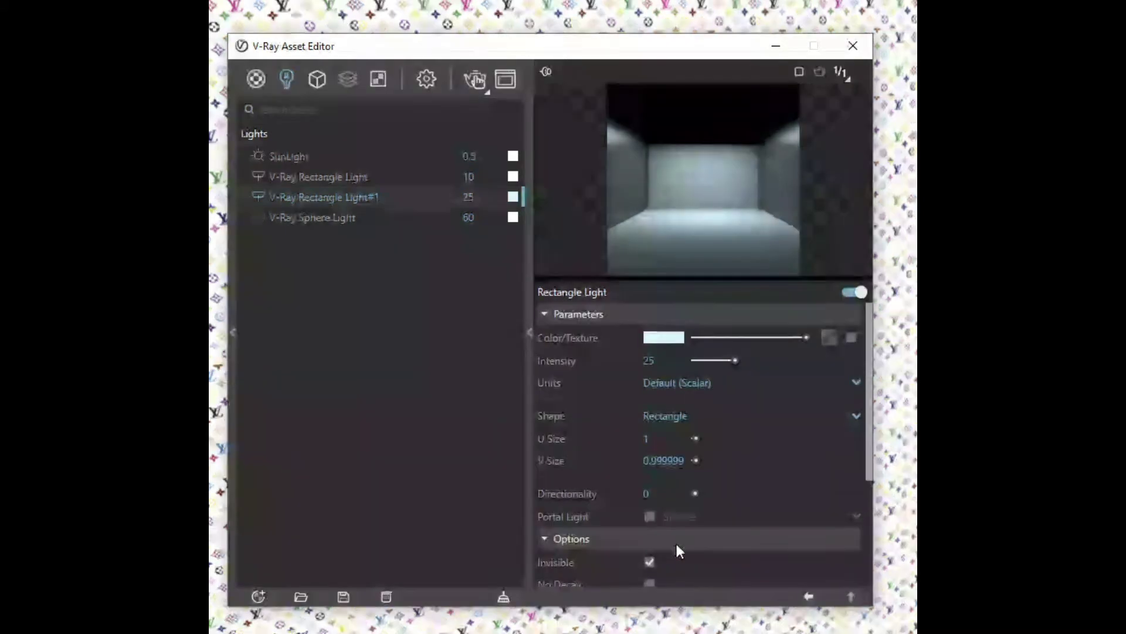
# Step: Enable Portal Light on V-Ray Rectangle Light#1 and set its mode to Simple
pyautogui.click(649, 516)
pyautogui.click(709, 516)
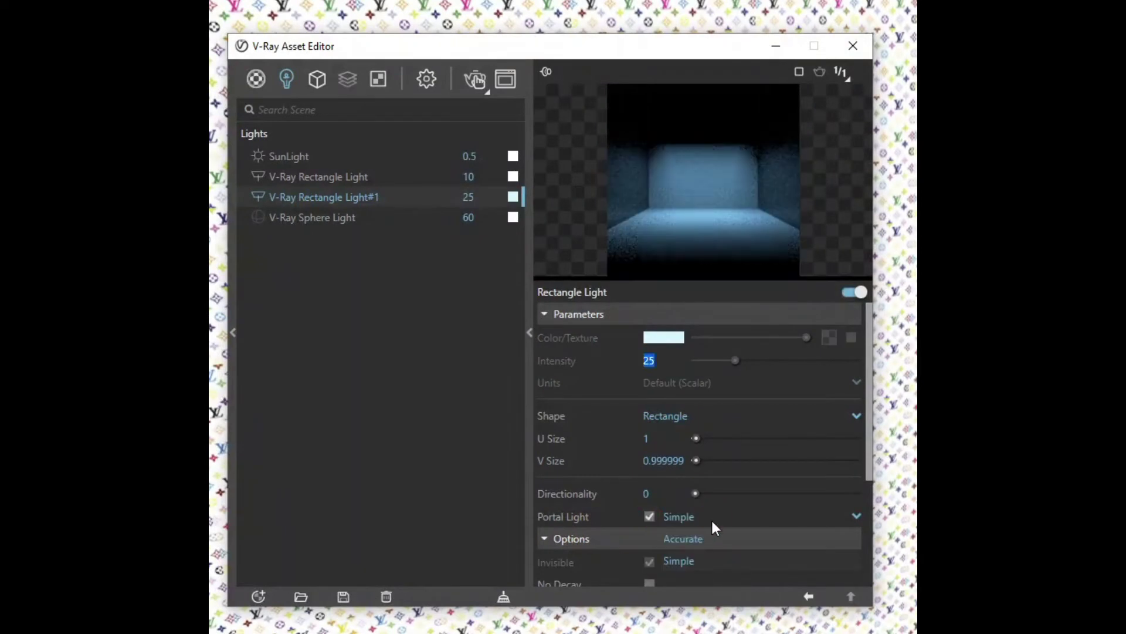
pyautogui.click(707, 563)
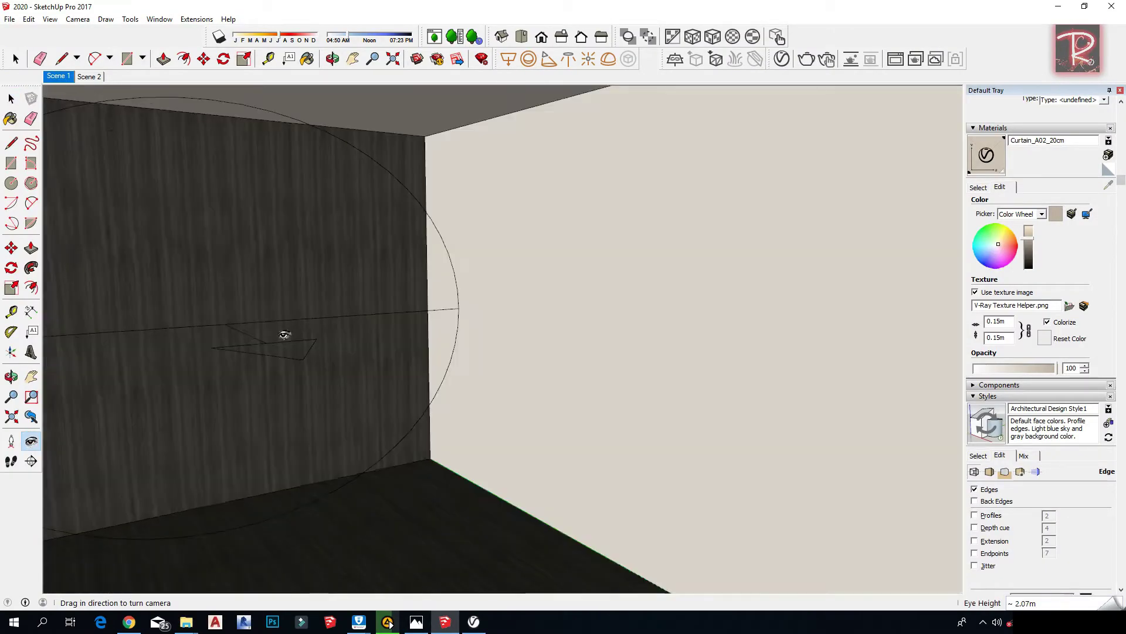
# Step: Select the disc-shaped light near the dark wood wall and turn on its Invisible option
pyautogui.press('space')
pyautogui.click(418, 317)
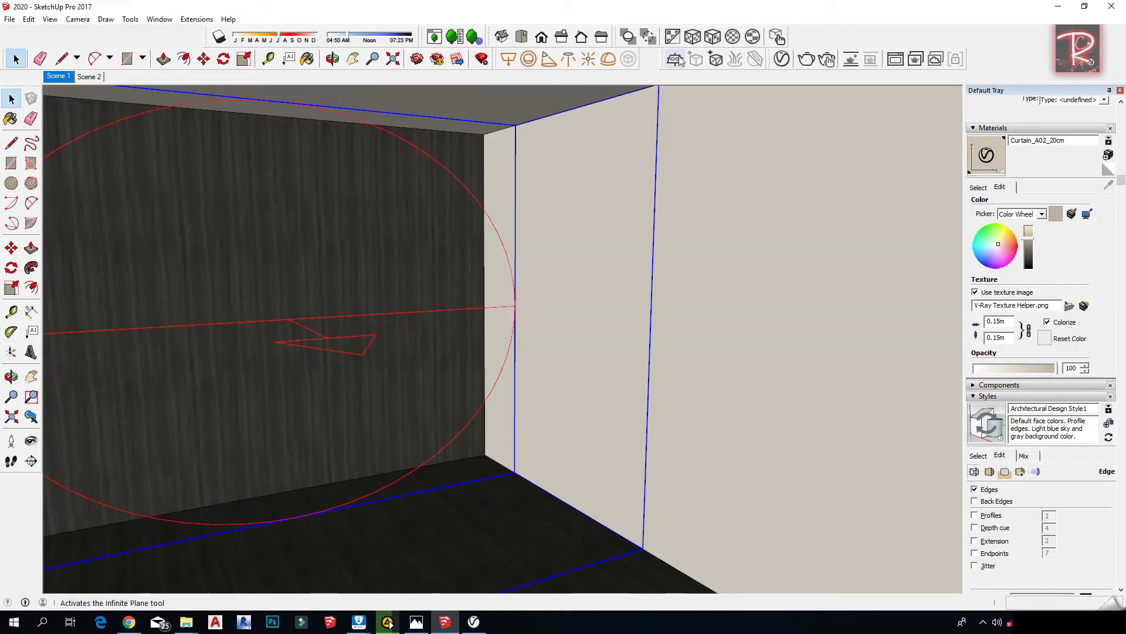
pyautogui.click(784, 60)
pyautogui.moveTo(393, 183); pyautogui.dragTo(908, 65)
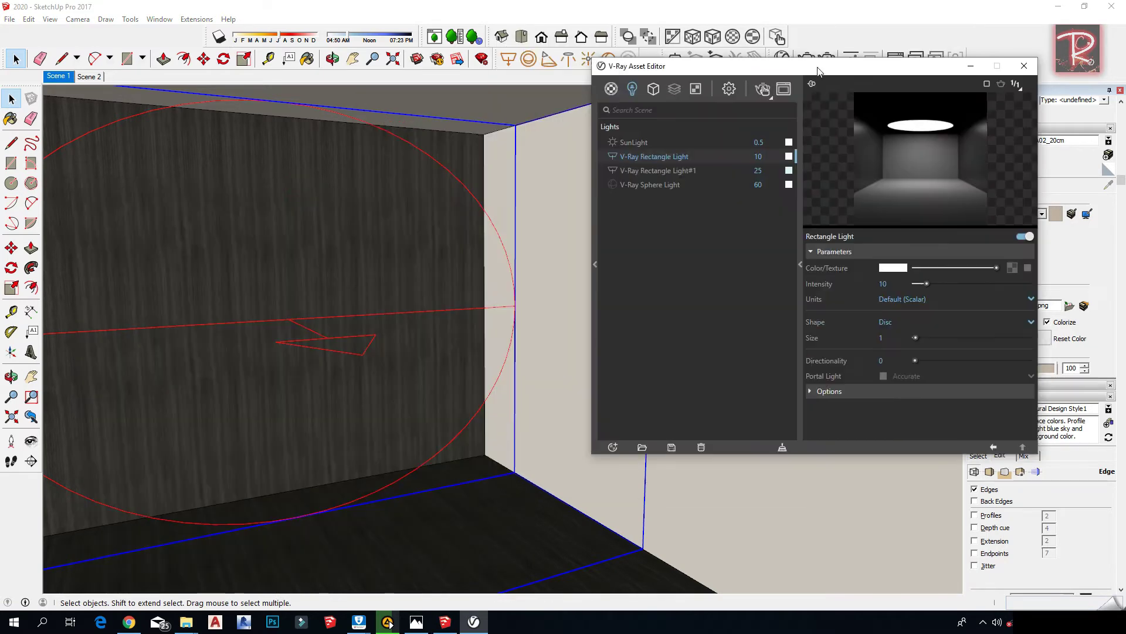
pyautogui.click(860, 390)
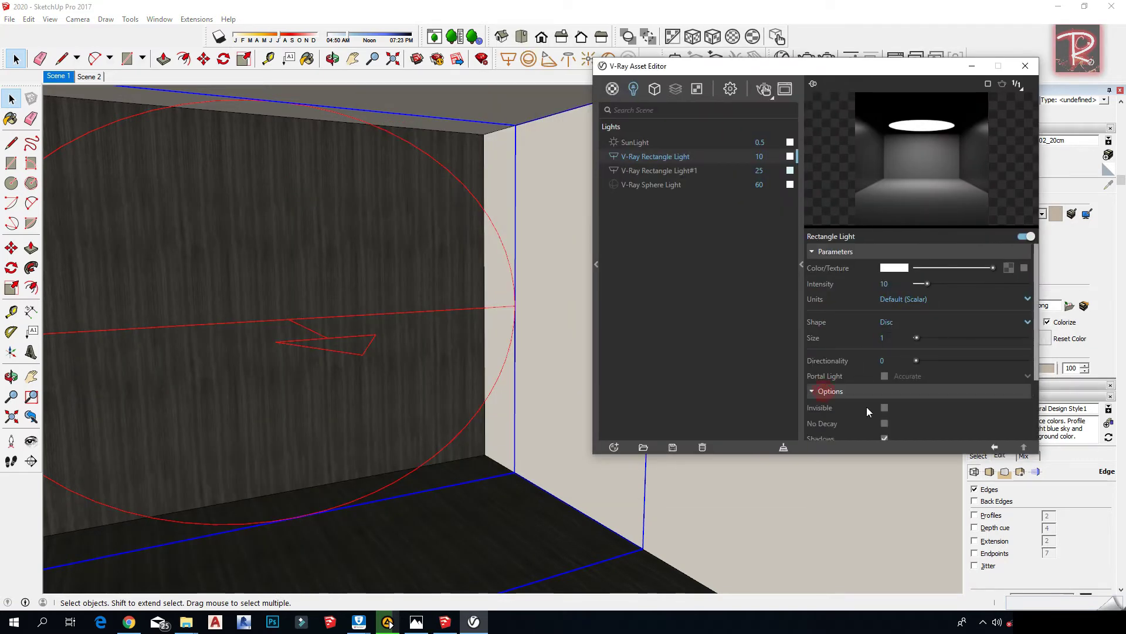
pyautogui.scroll(-2, 874, 381)
pyautogui.click(884, 321)
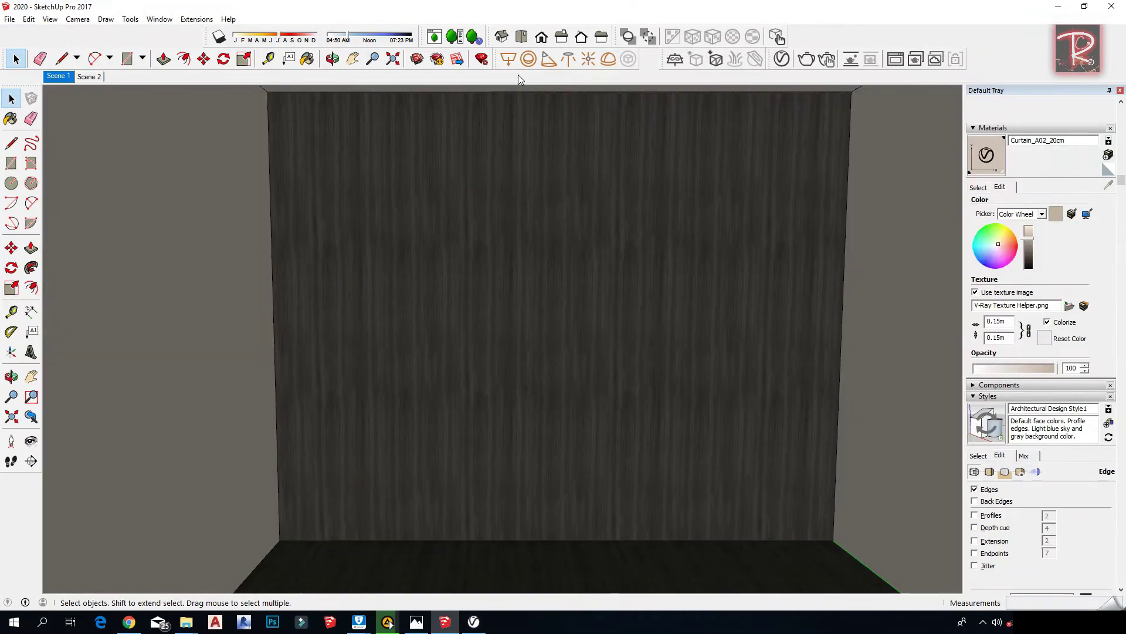
# Step: Draw a V-Ray rectangle light between opposite corners of the dark wood wall and move it off the wall
pyautogui.press('l')
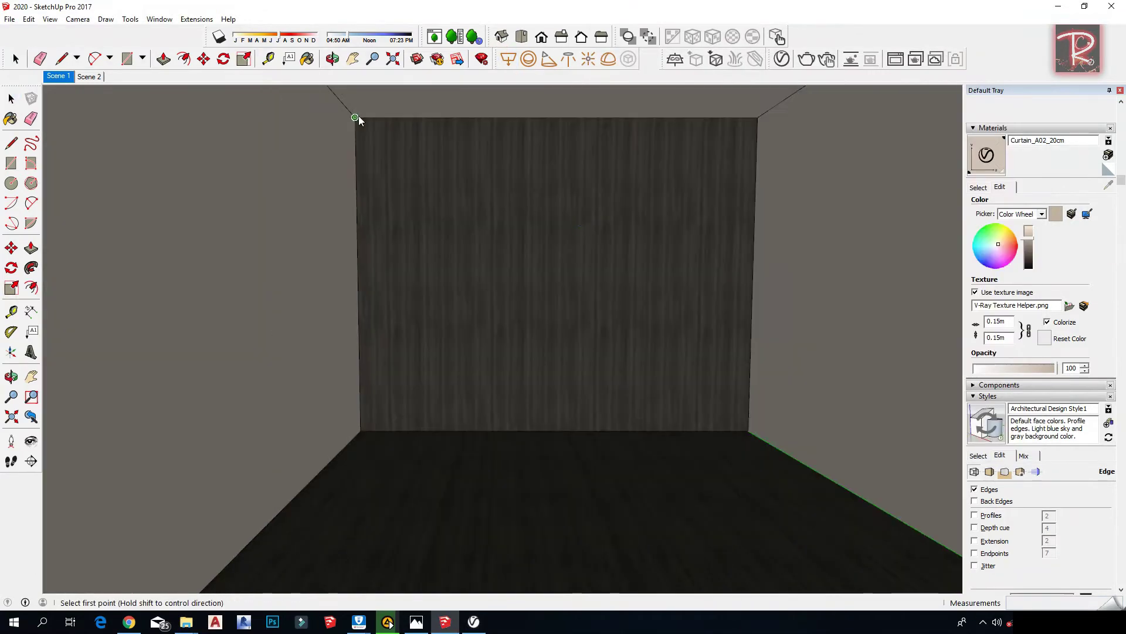
pyautogui.moveTo(748, 432); pyautogui.dragTo(715, 376, button='middle')
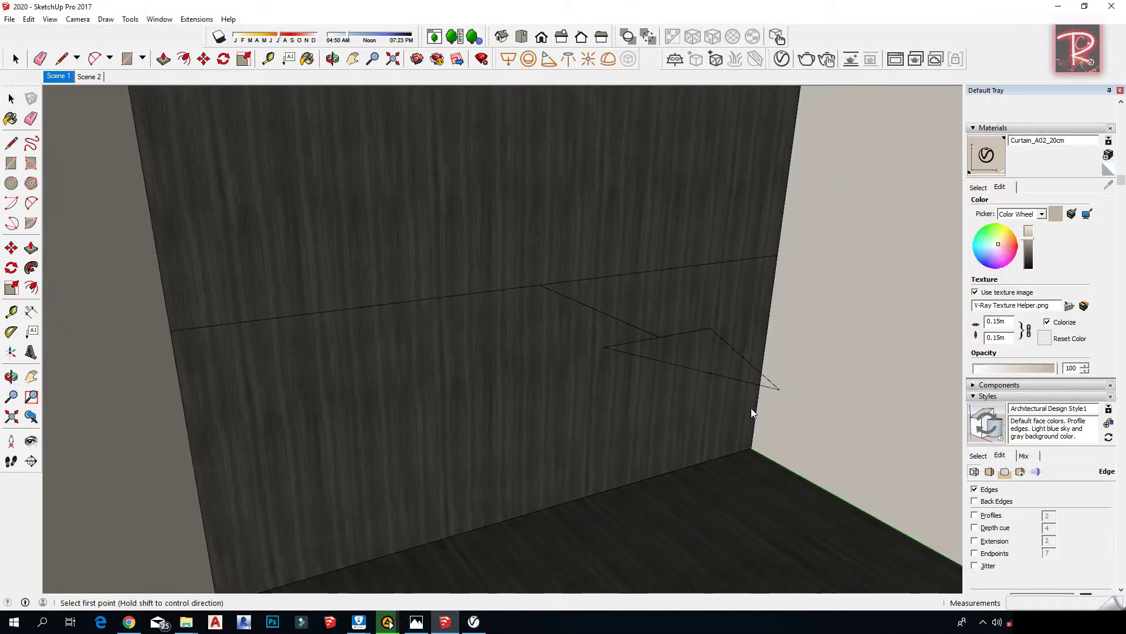
pyautogui.press('space')
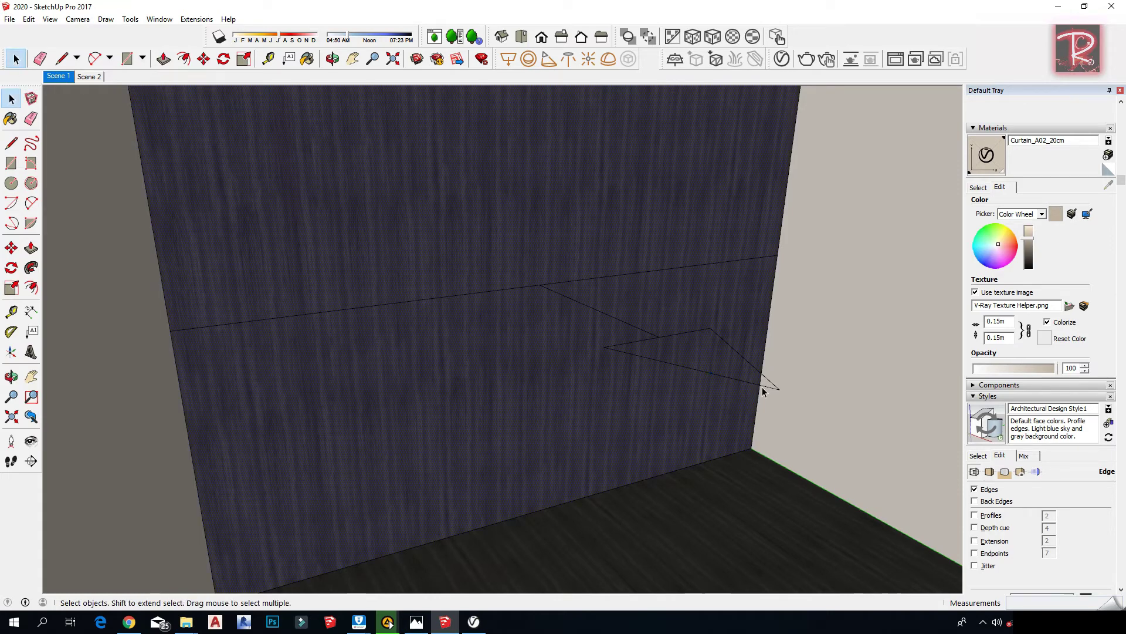
pyautogui.click(758, 385)
pyautogui.press('m')
pyautogui.click(706, 488)
pyautogui.click(712, 520)
# Step: Change the new Rectangle Light's shape to Disc and turn on its Invisible option
pyautogui.click(782, 58)
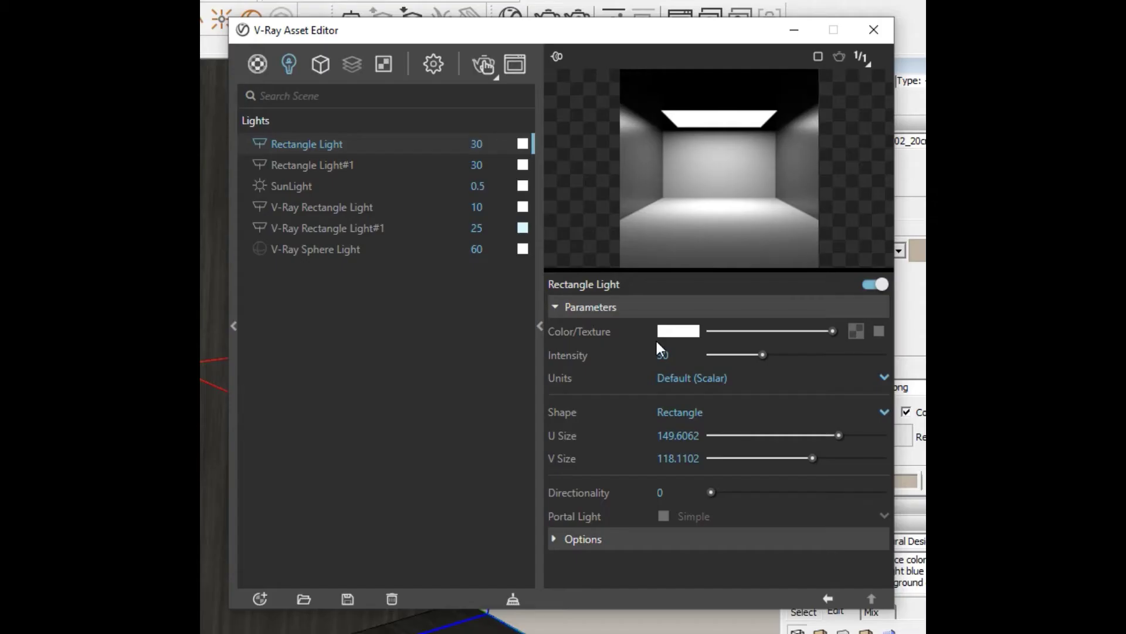
pyautogui.click(725, 406)
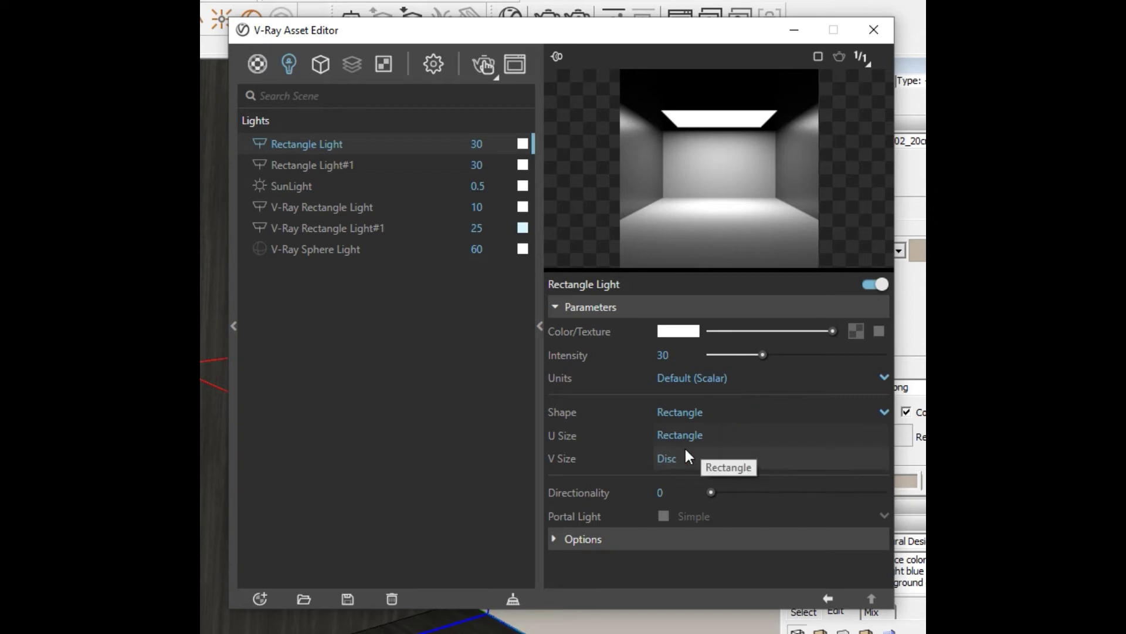
pyautogui.click(678, 456)
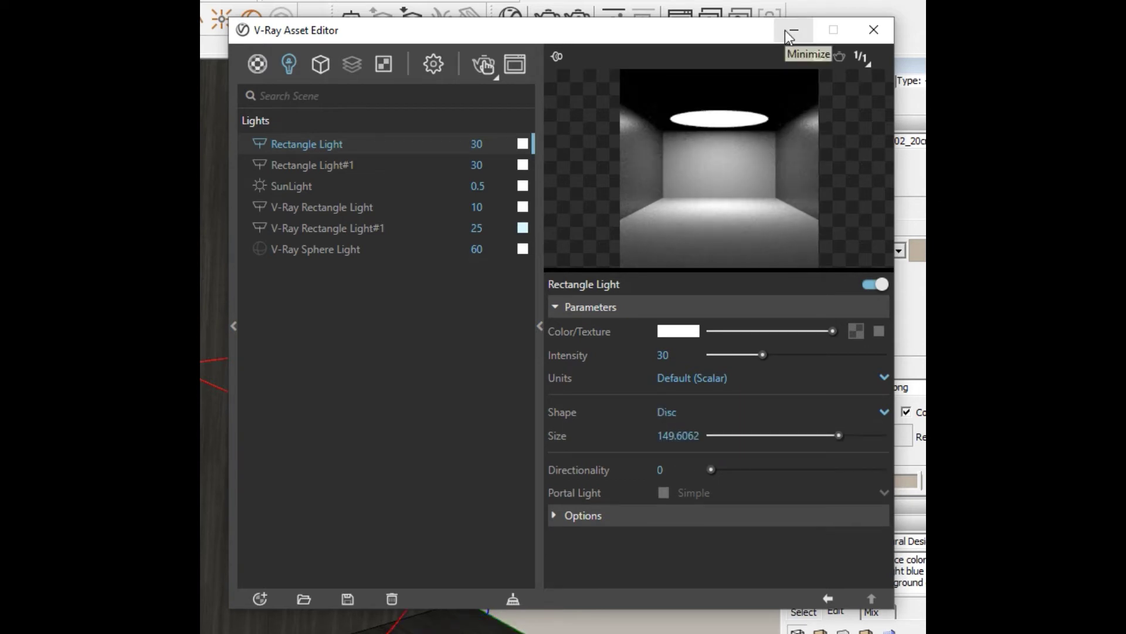
pyautogui.click(589, 514)
pyautogui.click(664, 540)
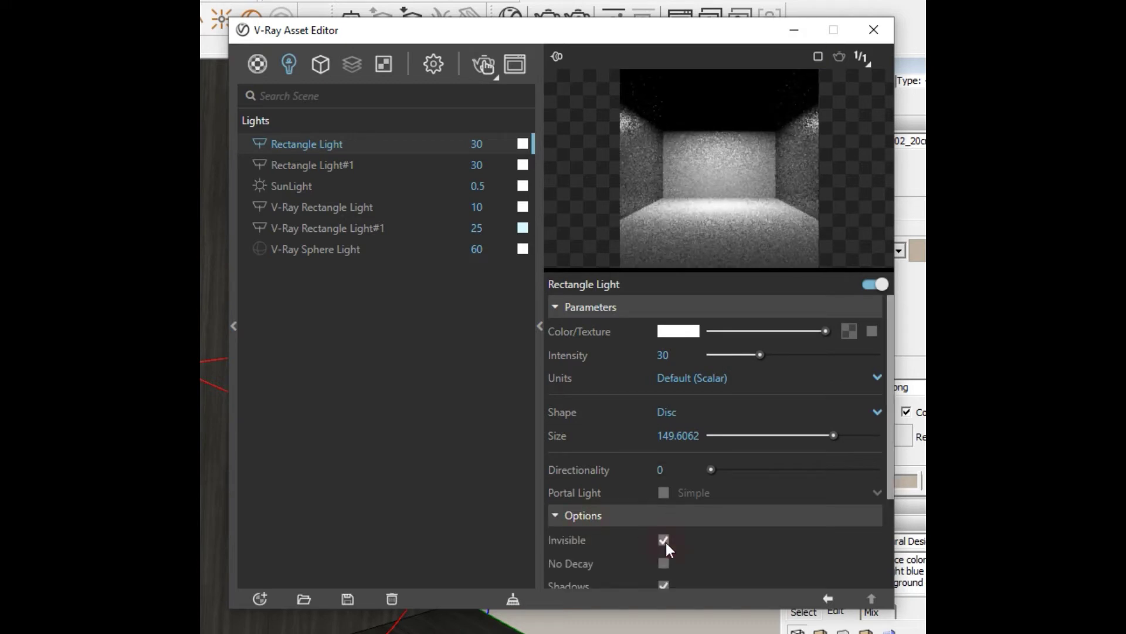
# Step: Set the new Rectangle Light's intensity to 15 and put the light settings away
pyautogui.click(663, 355)
pyautogui.write('15')
pyautogui.press('Return')
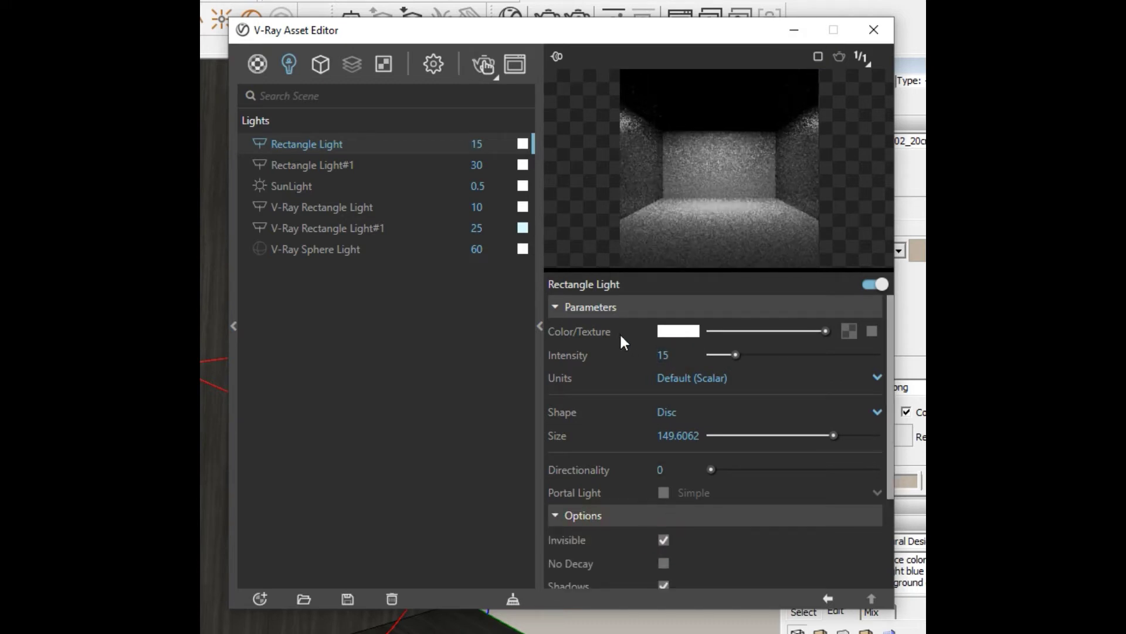
pyautogui.click(795, 30)
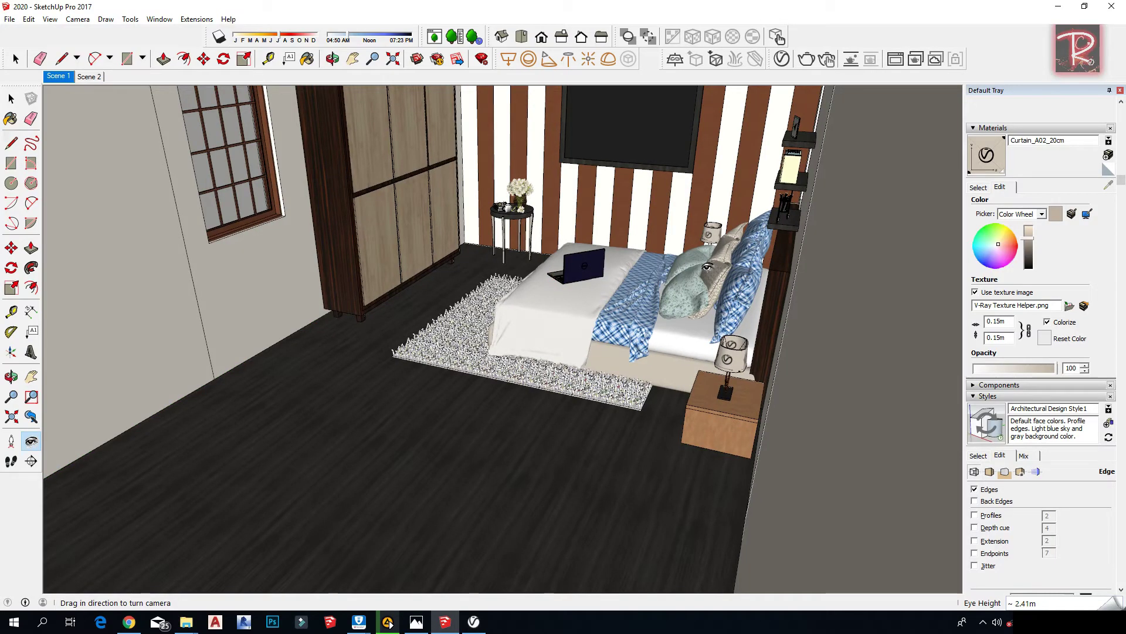
# Step: Locate the V-Ray Sphere Light in the scene by selecting its object inside the wooden hanging lamp
pyautogui.moveTo(593, 205)
pyautogui.mouseDown(button='middle')
pyautogui.moveTo(622, 264)
pyautogui.moveTo(653, 169)
pyautogui.moveTo(644, 140)
pyautogui.mouseUp(button='middle')
pyautogui.scroll(3, 704, 194)
pyautogui.moveTo(757, 218); pyautogui.dragTo(785, 100)
pyautogui.keyDown('shift'); pyautogui.moveTo(722, 165); pyautogui.dragTo(717, 226, button='middle'); pyautogui.keyUp('shift')
pyautogui.moveTo(595, 146); pyautogui.dragTo(664, 201, button='middle')
pyautogui.click(782, 59)
pyautogui.click(640, 199)
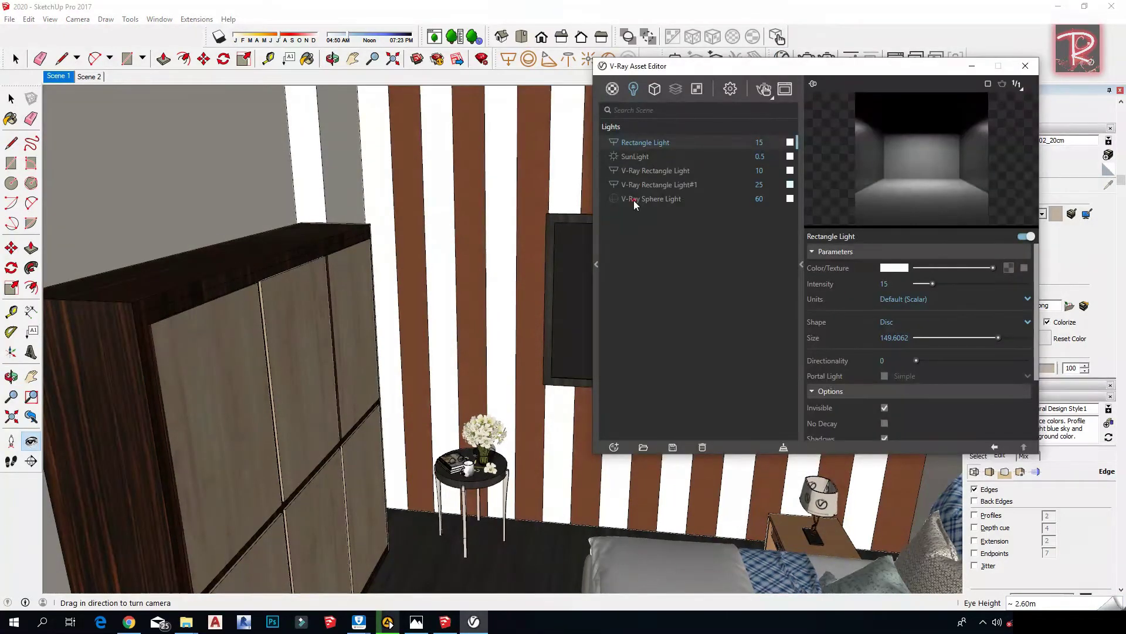
pyautogui.rightClick(641, 198)
pyautogui.click(670, 207)
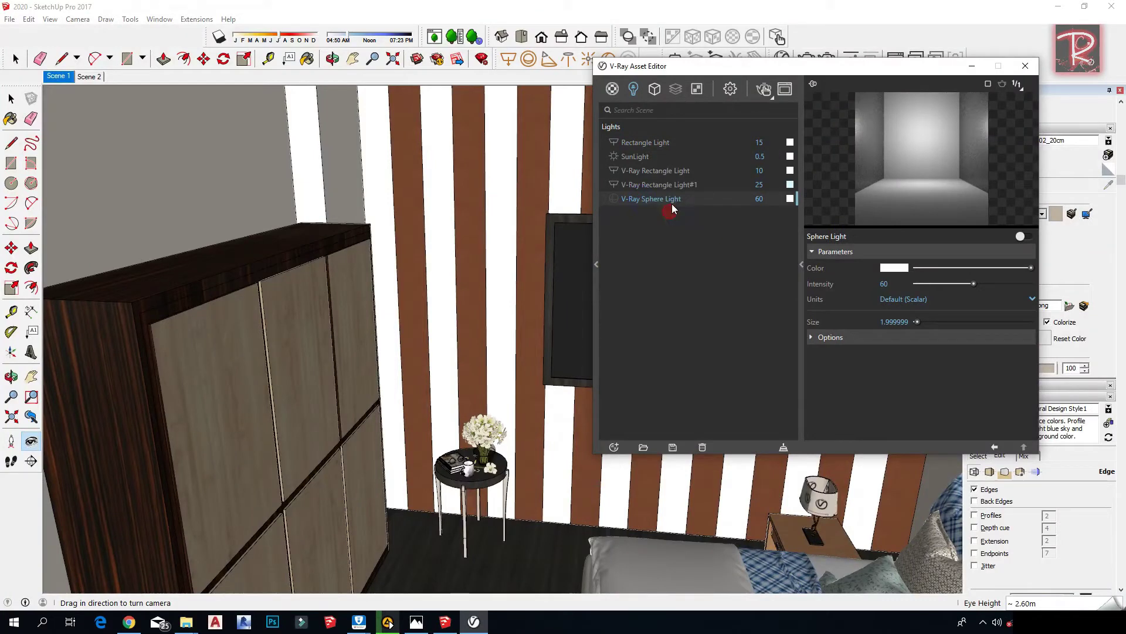
pyautogui.moveTo(704, 66); pyautogui.dragTo(614, 366)
pyautogui.scroll(5, 627, 269)
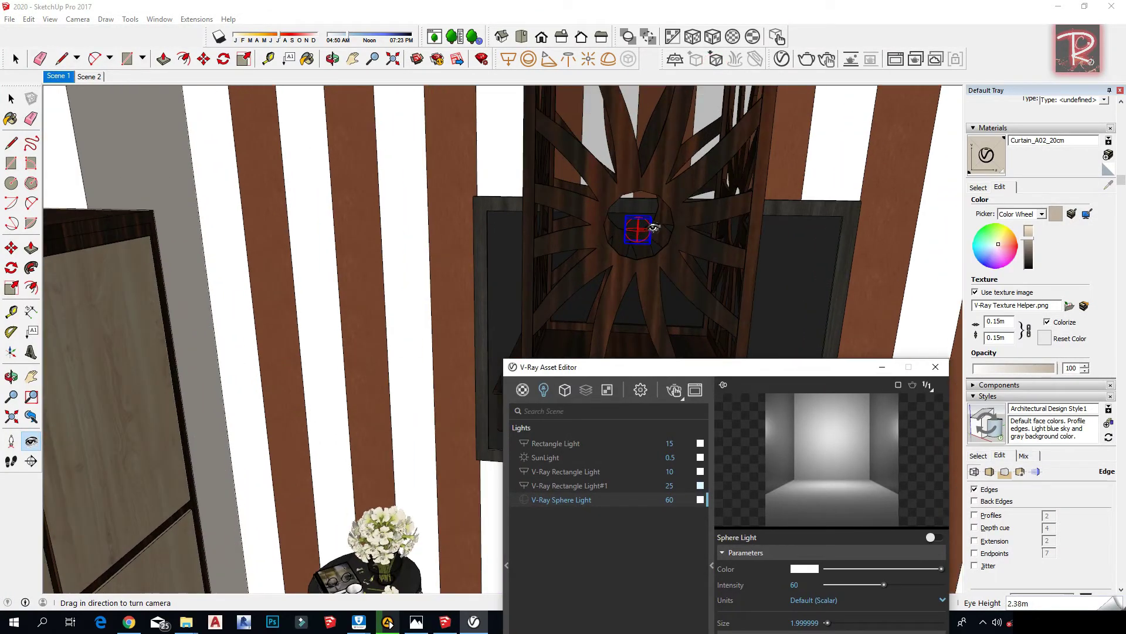
# Step: Review the V-Ray Sphere Light's intensity, size and Invisible option
pyautogui.moveTo(704, 359); pyautogui.dragTo(220, 49)
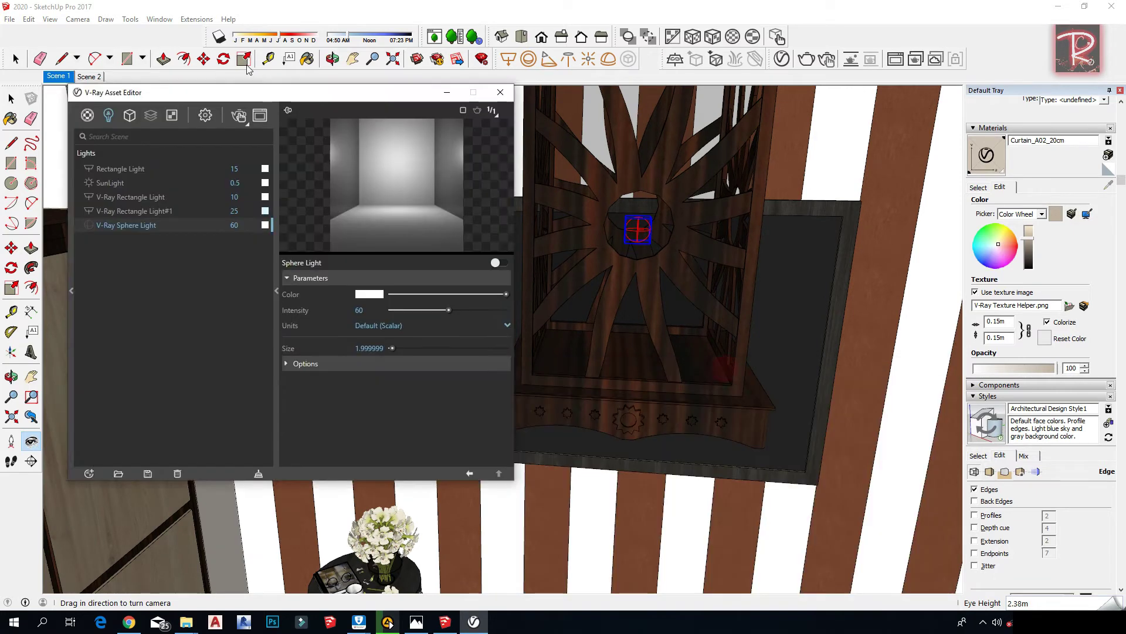
pyautogui.click(285, 332)
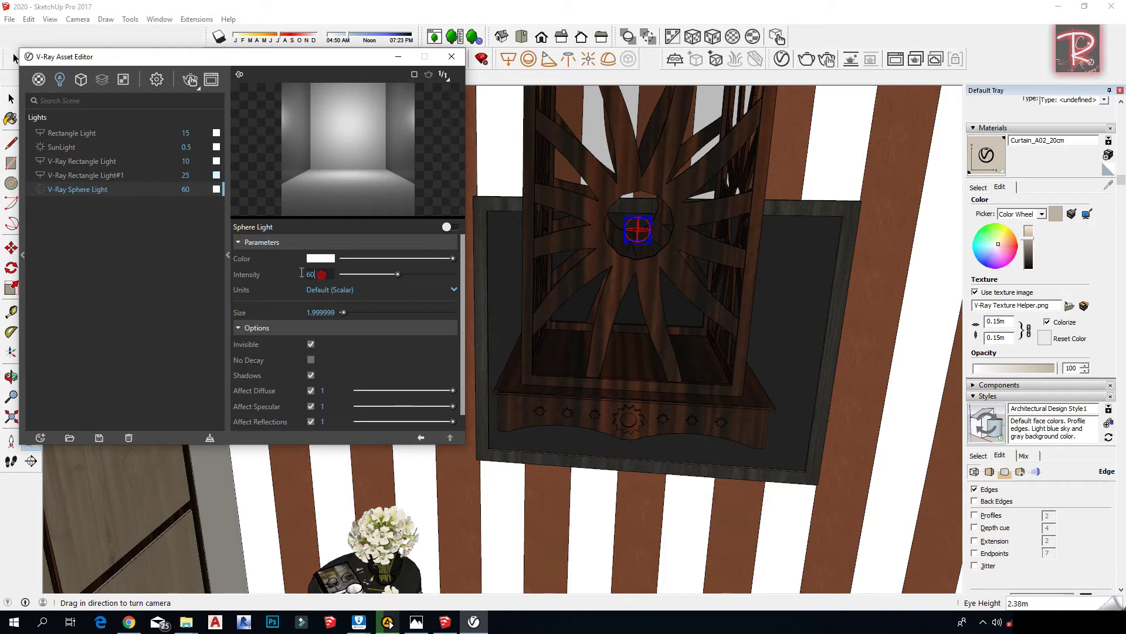
pyautogui.doubleClick(321, 275)
pyautogui.scroll(-1, 315, 342)
pyautogui.click(313, 328)
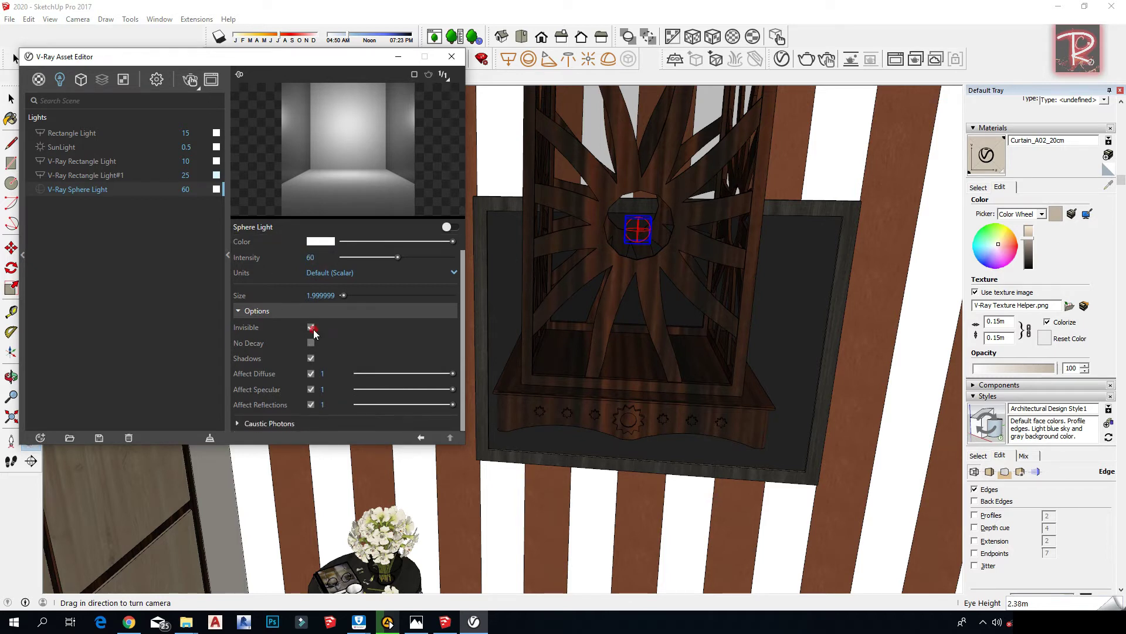
pyautogui.click(311, 328)
pyautogui.click(399, 62)
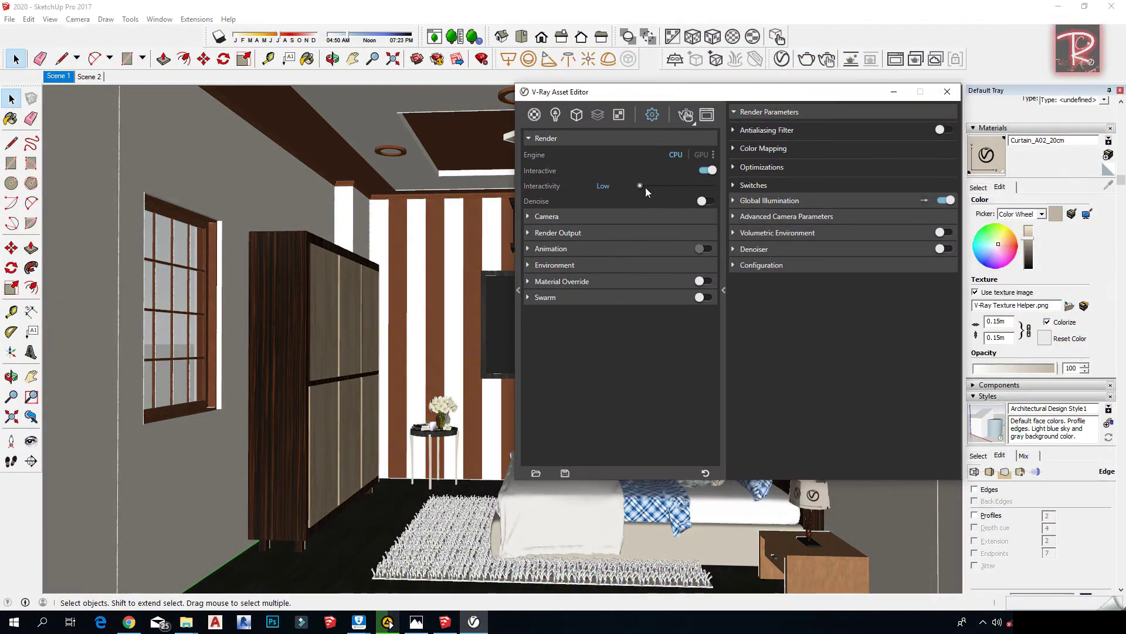
# Step: Turn off Interactive and Progressive rendering and set the render quality to High
pyautogui.moveTo(638, 186); pyautogui.dragTo(726, 186)
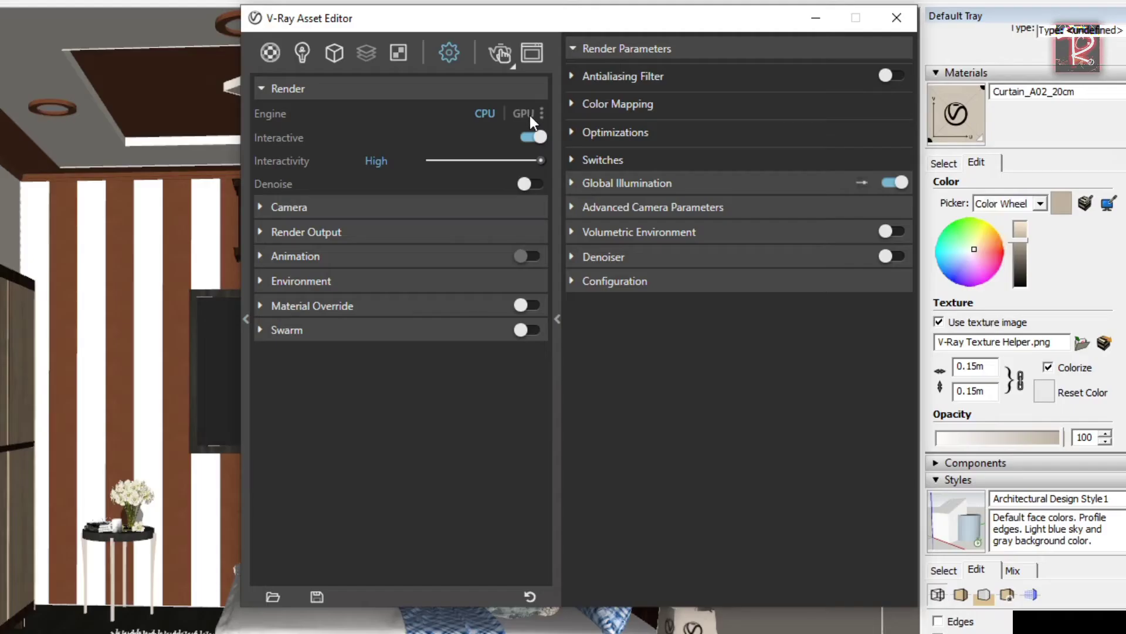
pyautogui.click(538, 139)
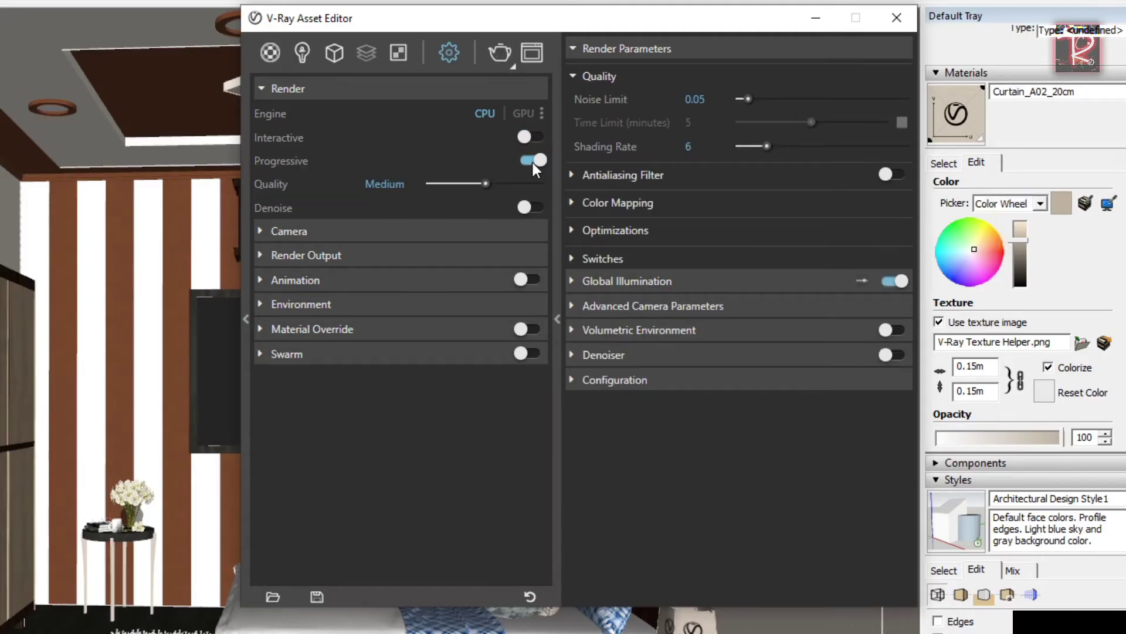
pyautogui.click(531, 162)
pyautogui.moveTo(487, 183); pyautogui.dragTo(510, 184)
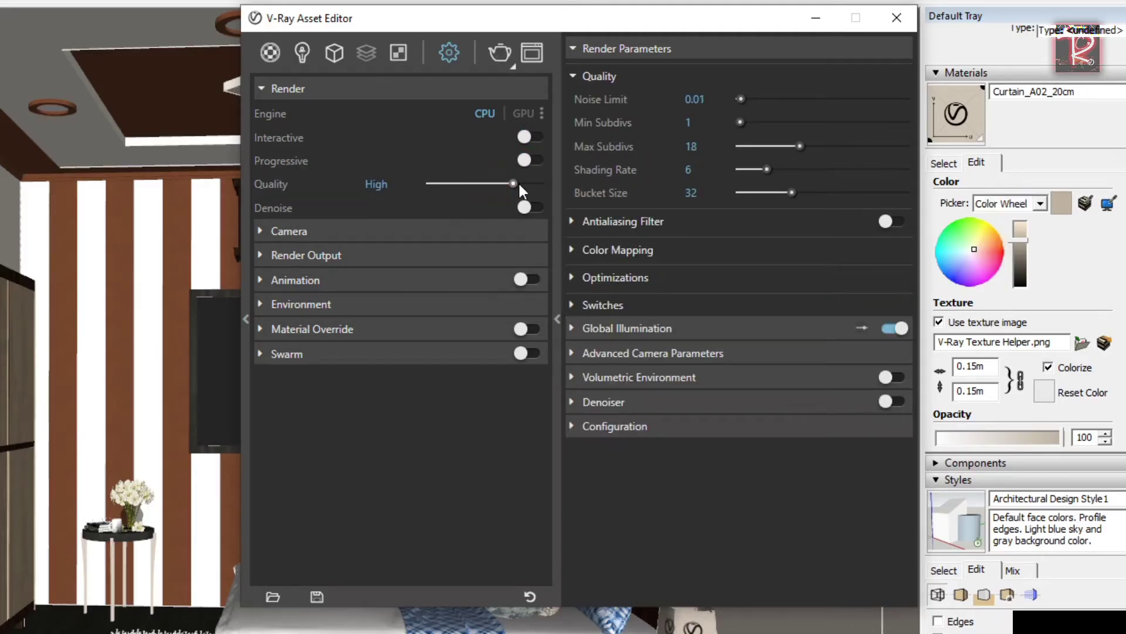
# Step: Check the camera's exposure value and set the render output image width to 2000 at 16:9 widescreen
pyautogui.click(353, 230)
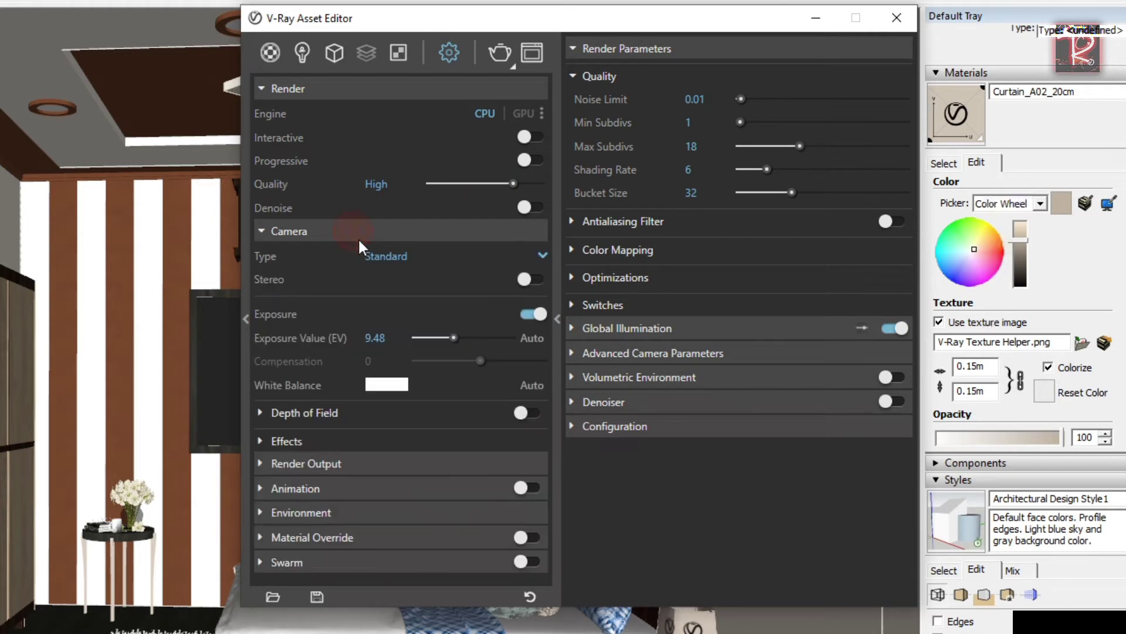
pyautogui.doubleClick(376, 338)
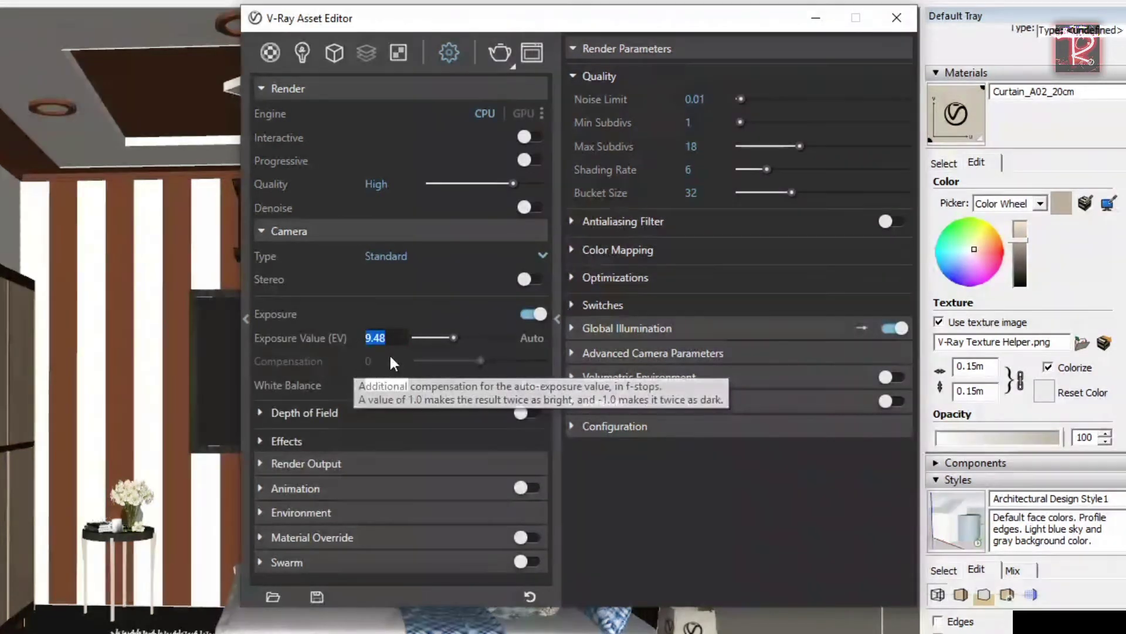
pyautogui.click(398, 465)
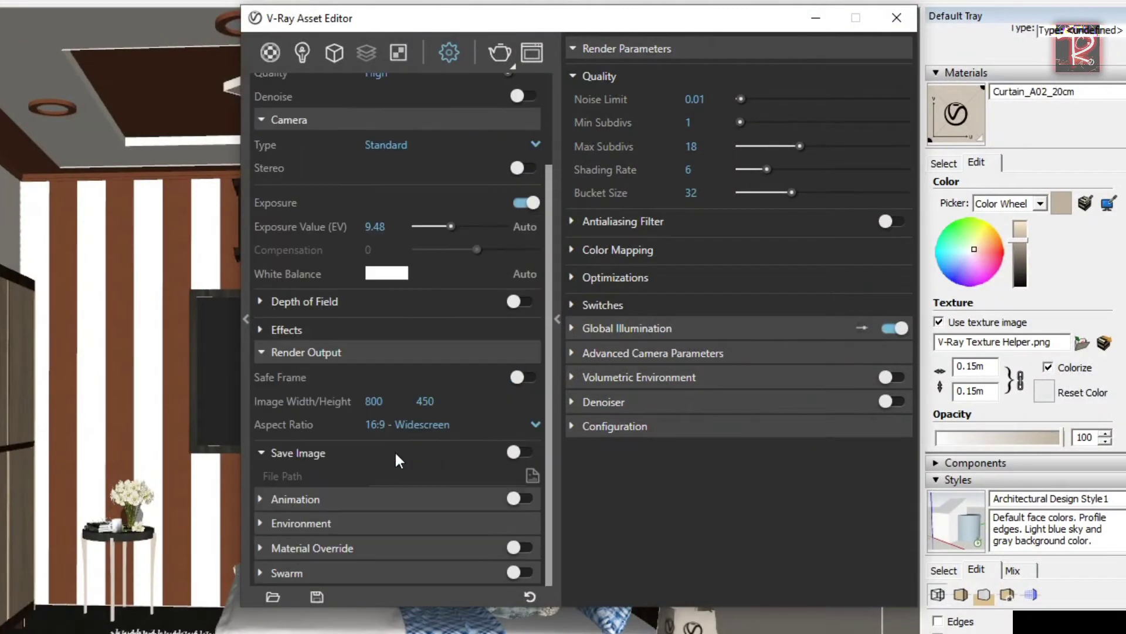
pyautogui.write('2000')
pyautogui.press('Return')
# Step: Check the environment's background intensity and set the render quality's Noise Limit to 0.005
pyautogui.click(351, 522)
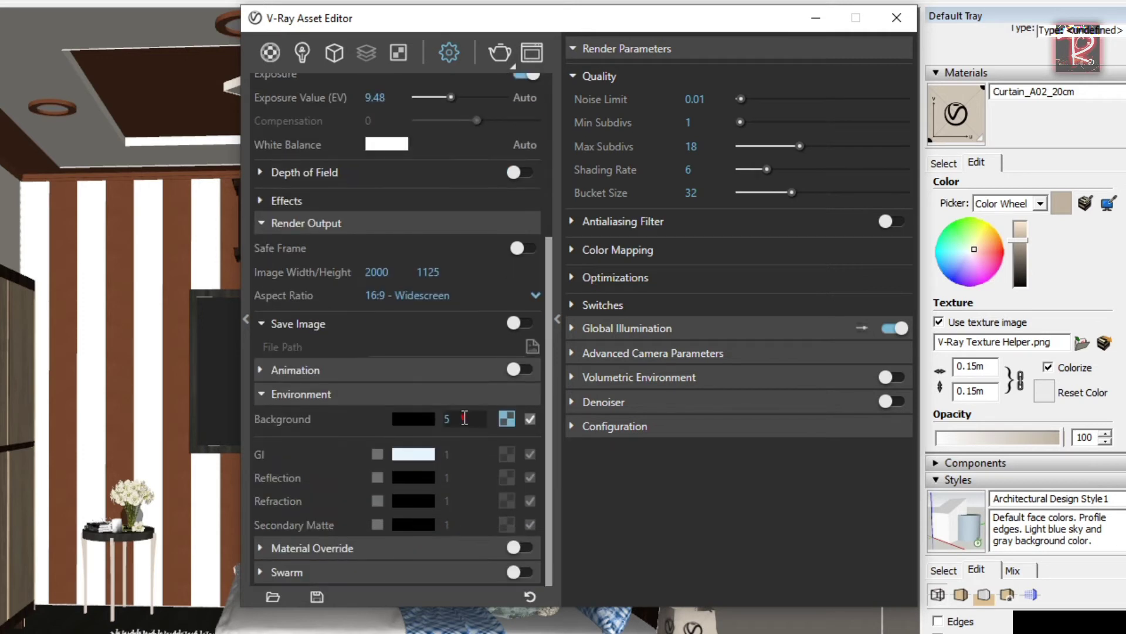
pyautogui.click(464, 417)
pyautogui.click(699, 100)
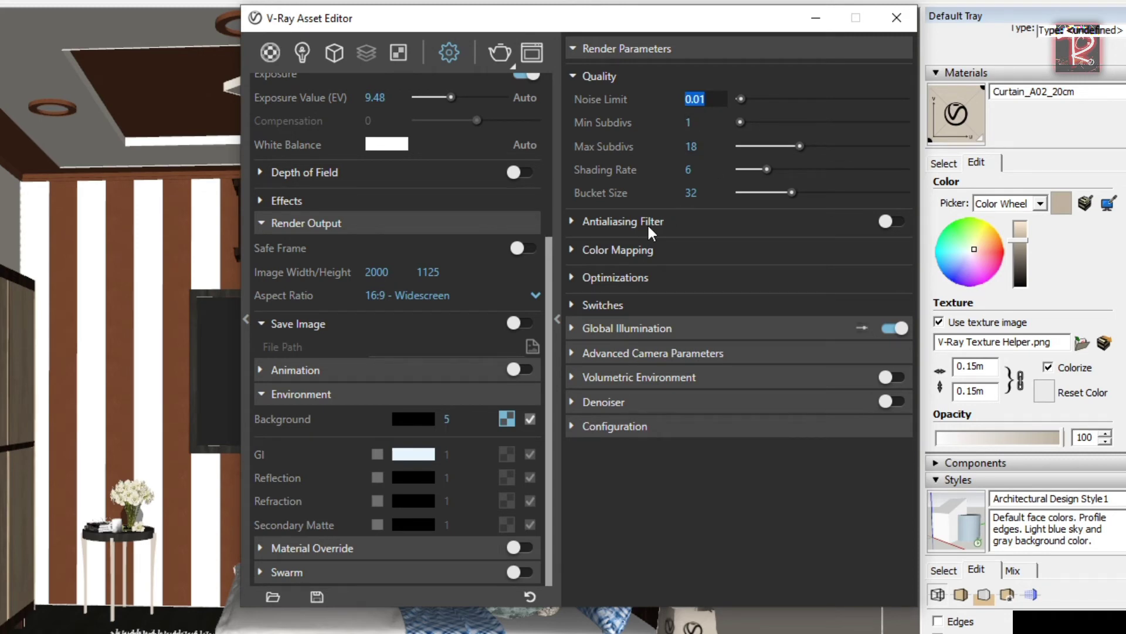
pyautogui.write('0.005')
pyautogui.press('Return')
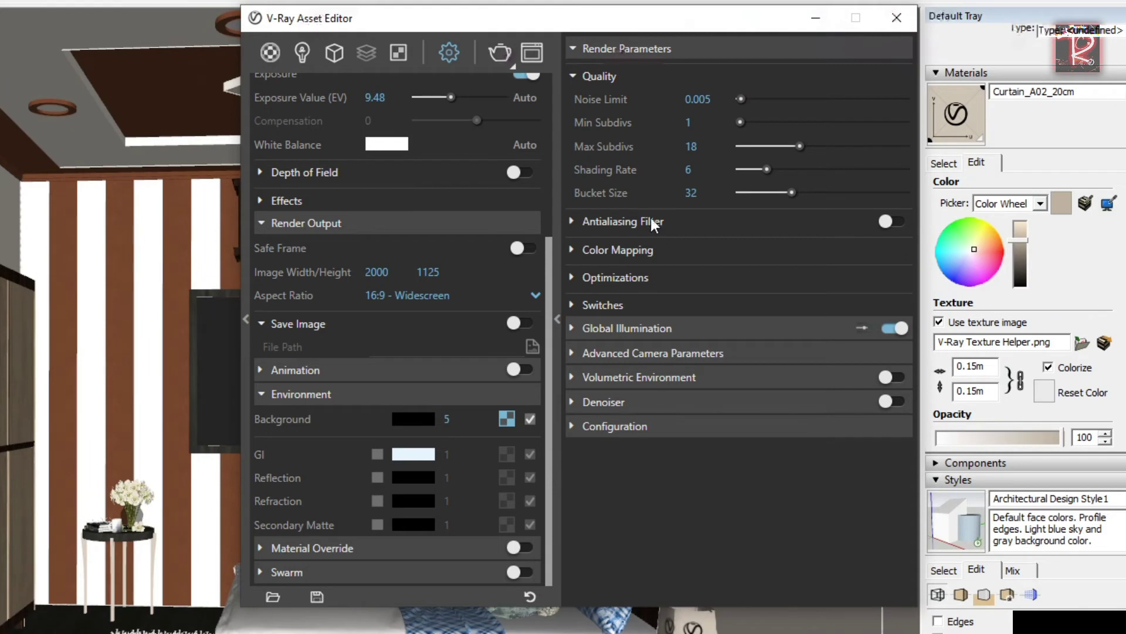
# Step: Review the Antialiasing Filter, Color Mapping and Switches settings in the render parameters
pyautogui.click(647, 217)
pyautogui.click(657, 272)
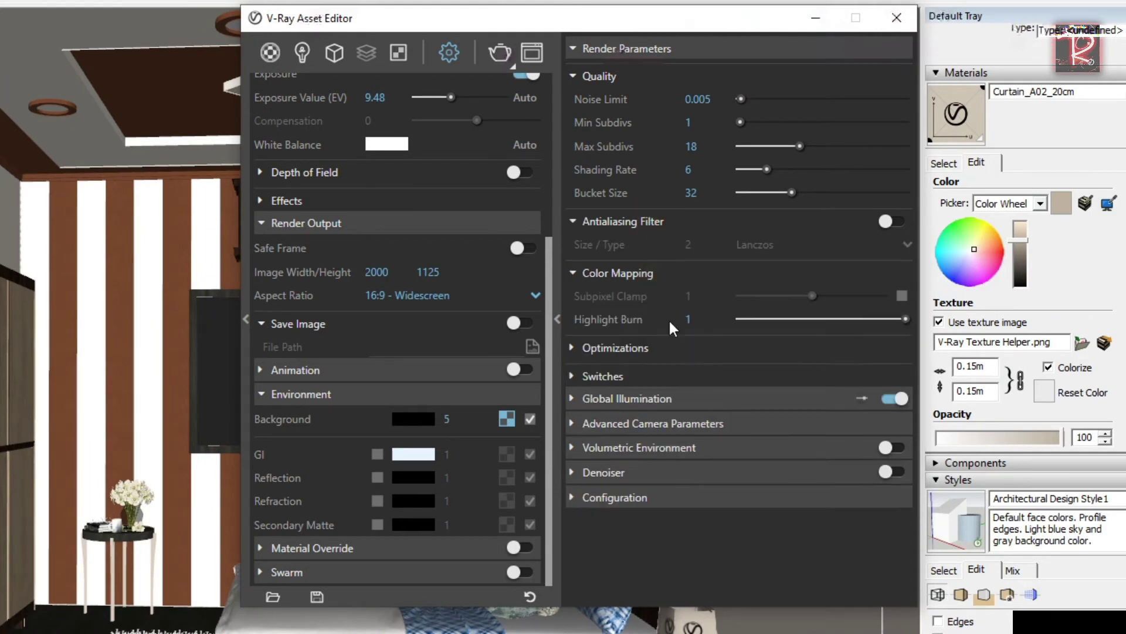
pyautogui.click(631, 375)
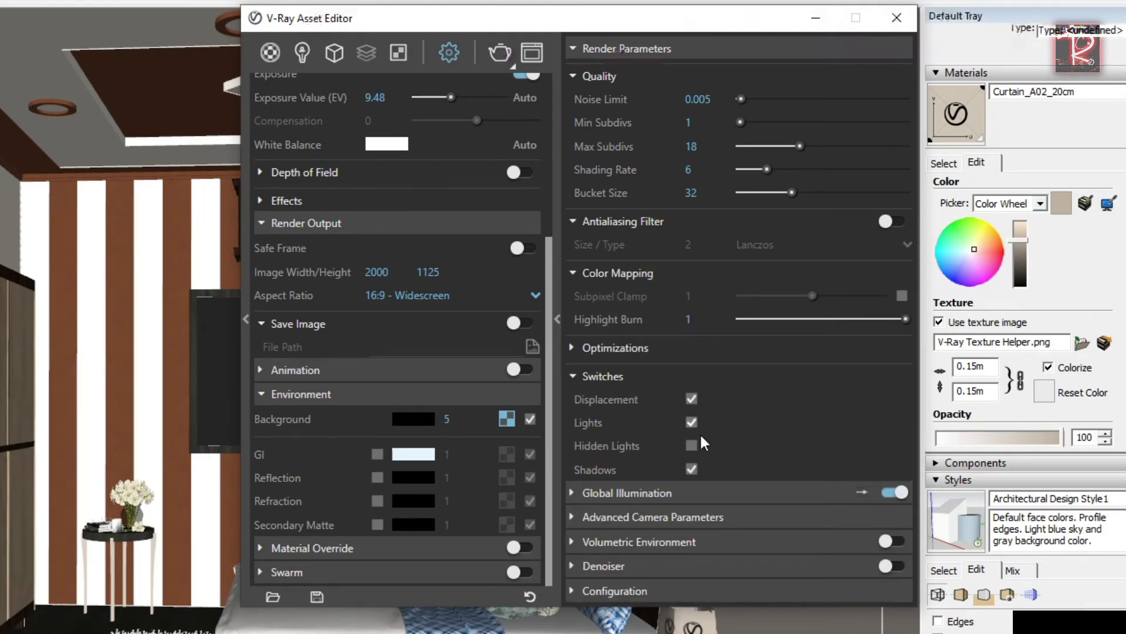
# Step: In Global Illumination, set the Light Cache subdivs to 1100 and the sample size to 0.01
pyautogui.click(675, 492)
pyautogui.scroll(-5, 675, 487)
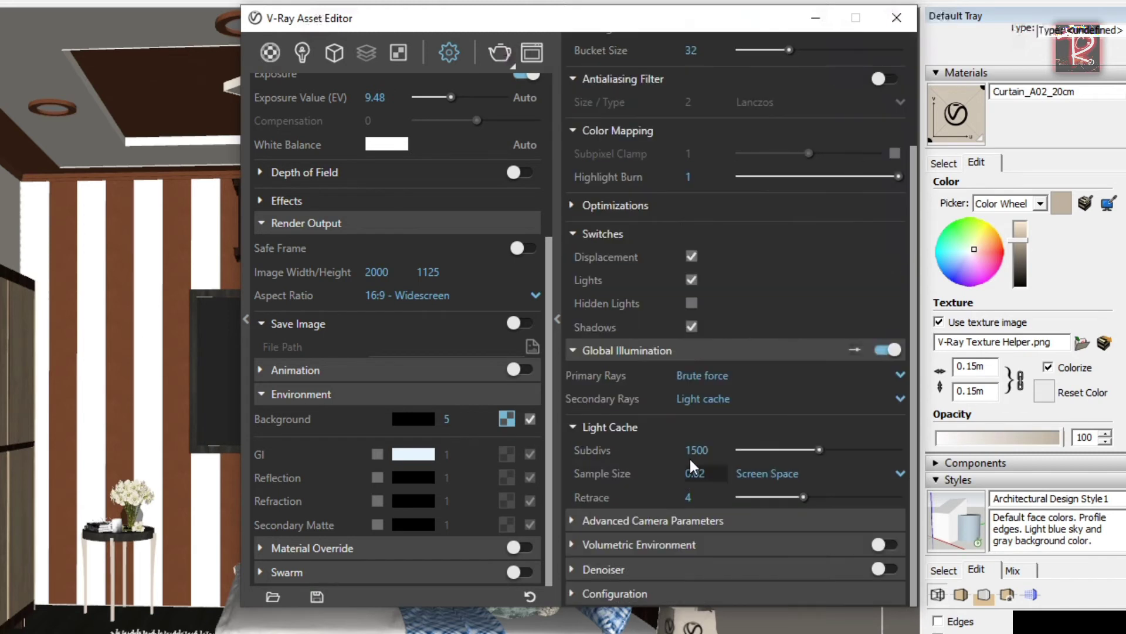
pyautogui.doubleClick(715, 448)
pyautogui.write('1100')
pyautogui.press('Return')
pyautogui.press('BackSpace')
pyautogui.write('1')
# Step: Enable the Denoiser with V-Ray Denoiser as its engine
pyautogui.click(883, 568)
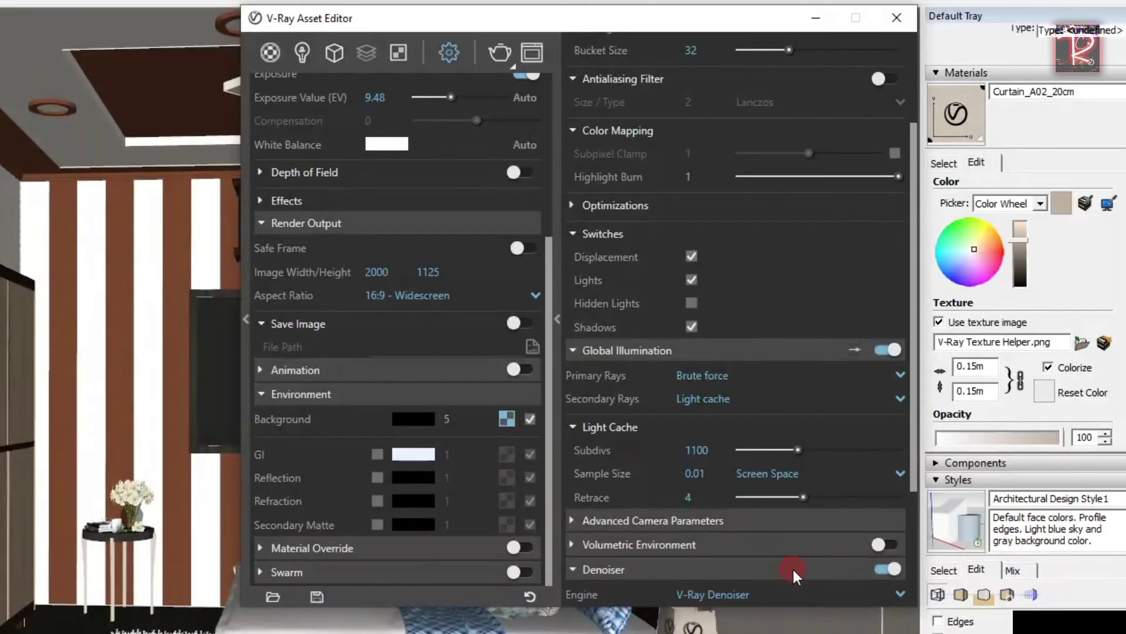
pyautogui.scroll(-3, 789, 564)
pyautogui.click(778, 438)
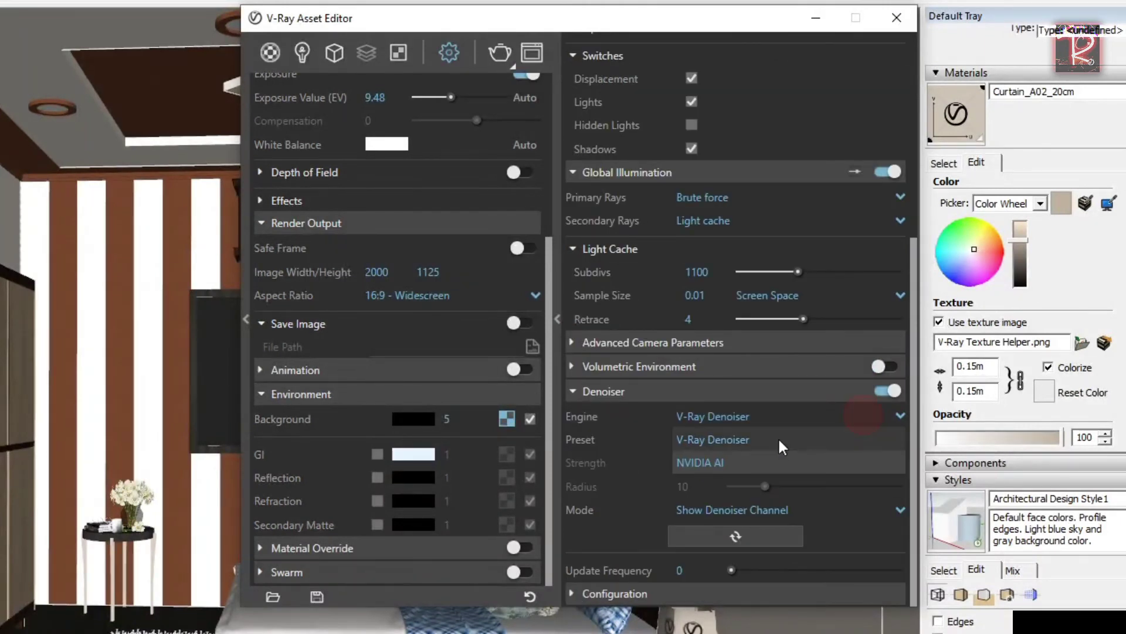
pyautogui.click(745, 440)
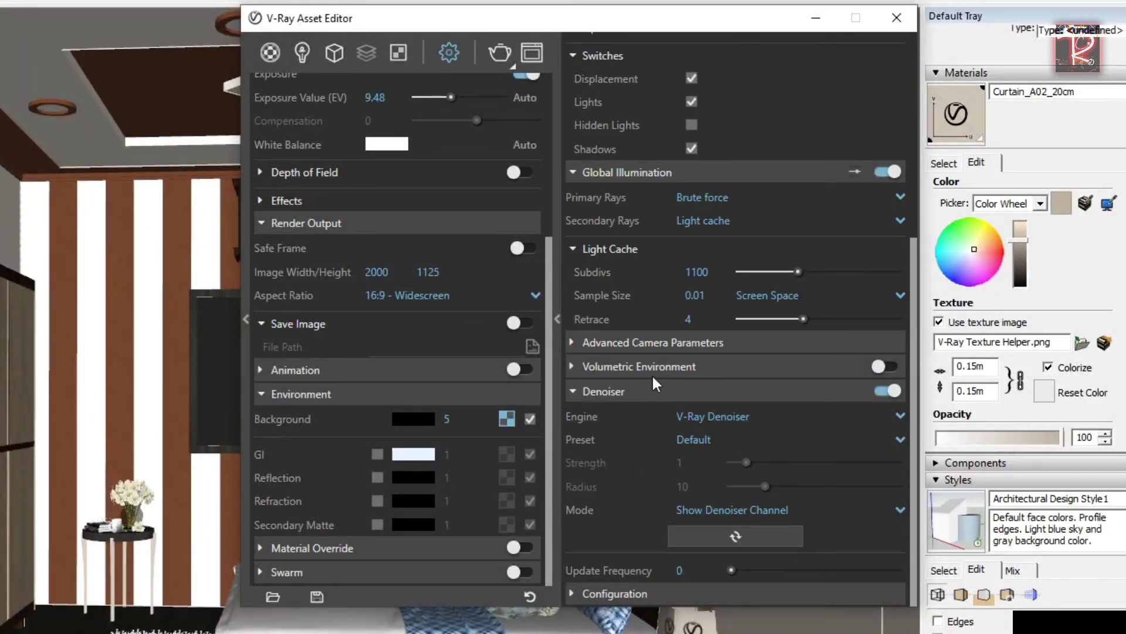
pyautogui.click(604, 391)
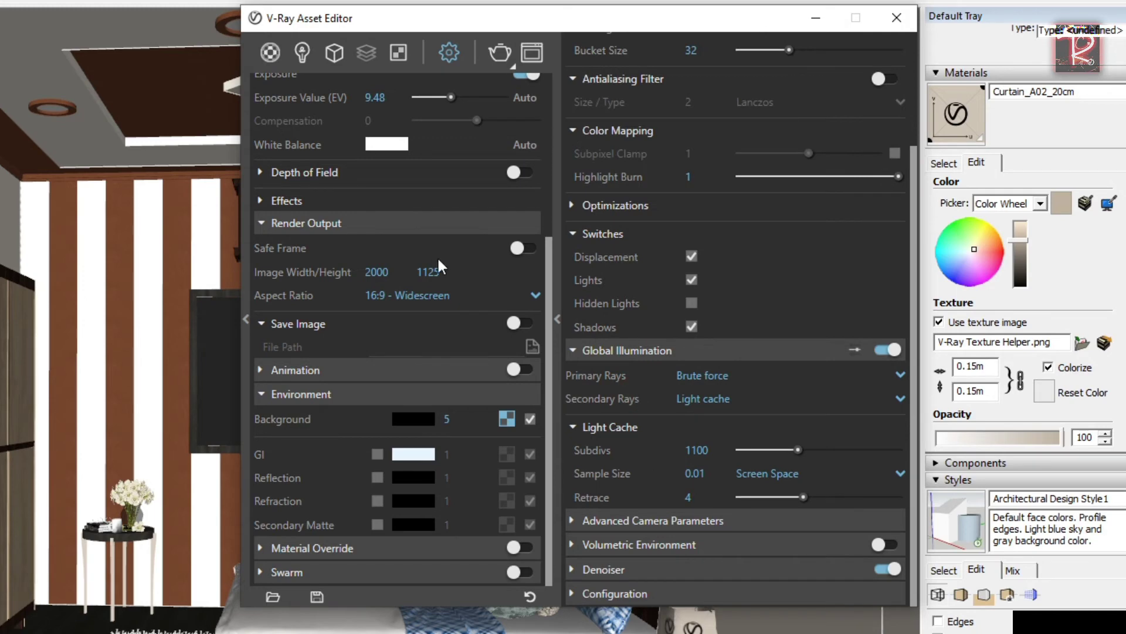
pyautogui.scroll(5, 438, 256)
# Step: Review the render elements in the asset editor, including Material ID Color, Raw Light, Refraction, Shadows and Z Depth
pyautogui.click(367, 54)
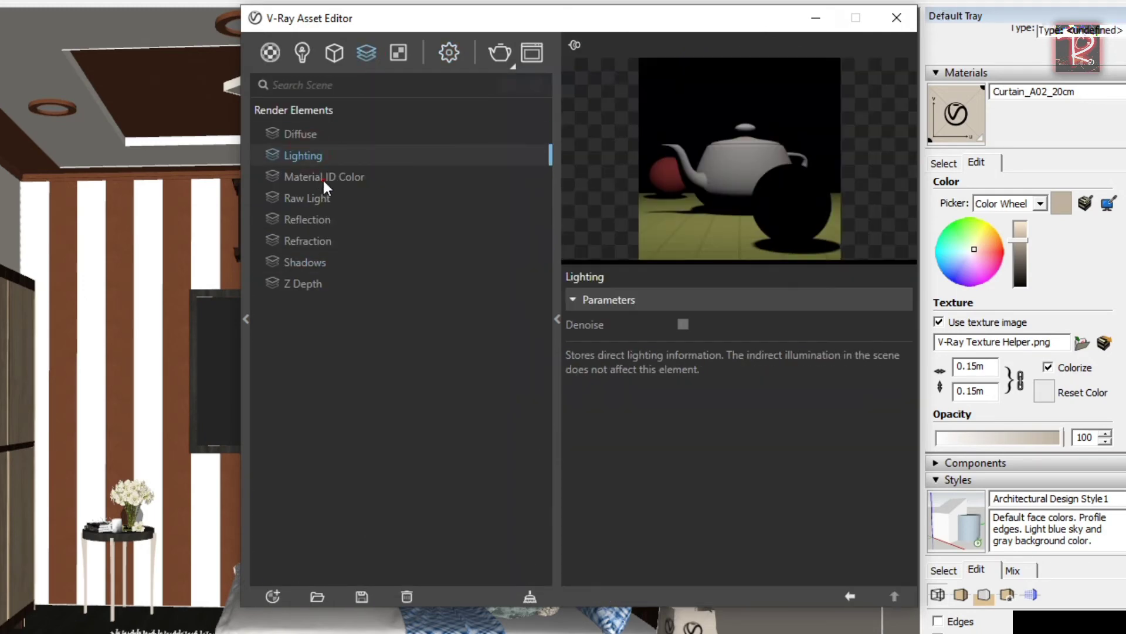
pyautogui.click(323, 178)
pyautogui.click(328, 199)
pyautogui.click(329, 235)
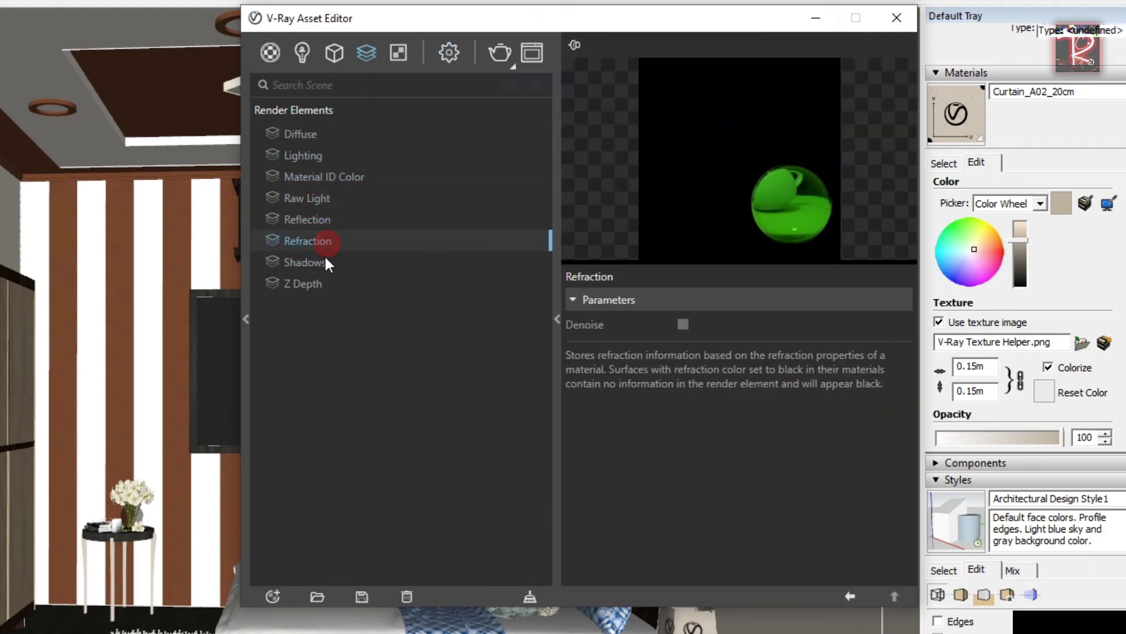
pyautogui.click(323, 262)
pyautogui.click(323, 283)
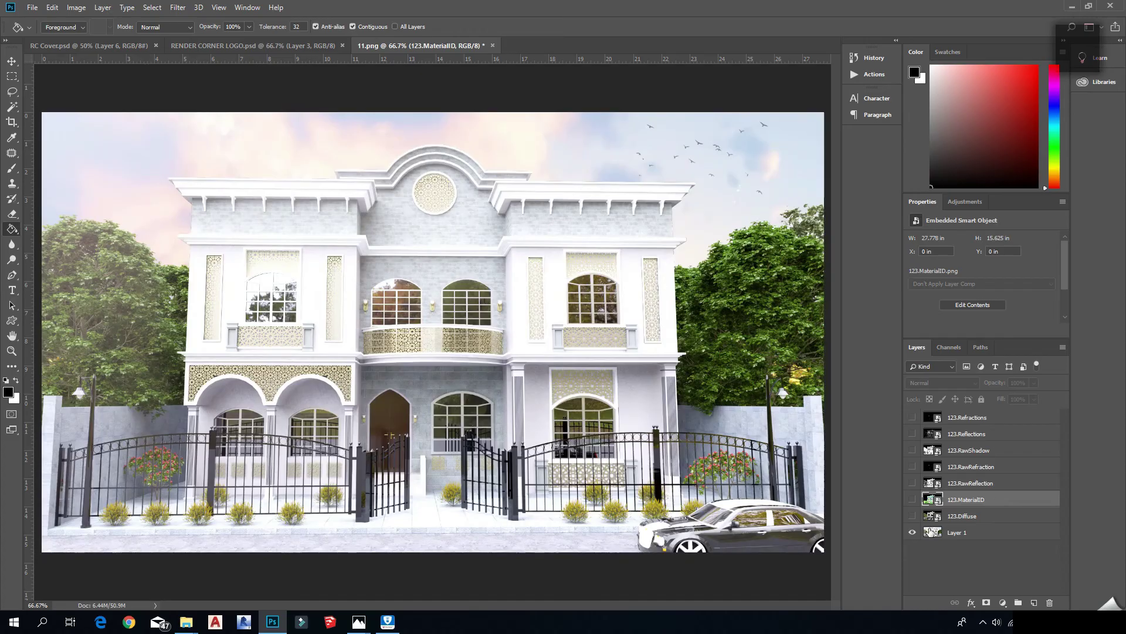
# Step: Switch to Photoshop and view the house image's MaterialID, RawReflection, RawRefraction, RawShadow, Reflections and Refractions layers in turn
pyautogui.click(913, 499)
pyautogui.click(913, 500)
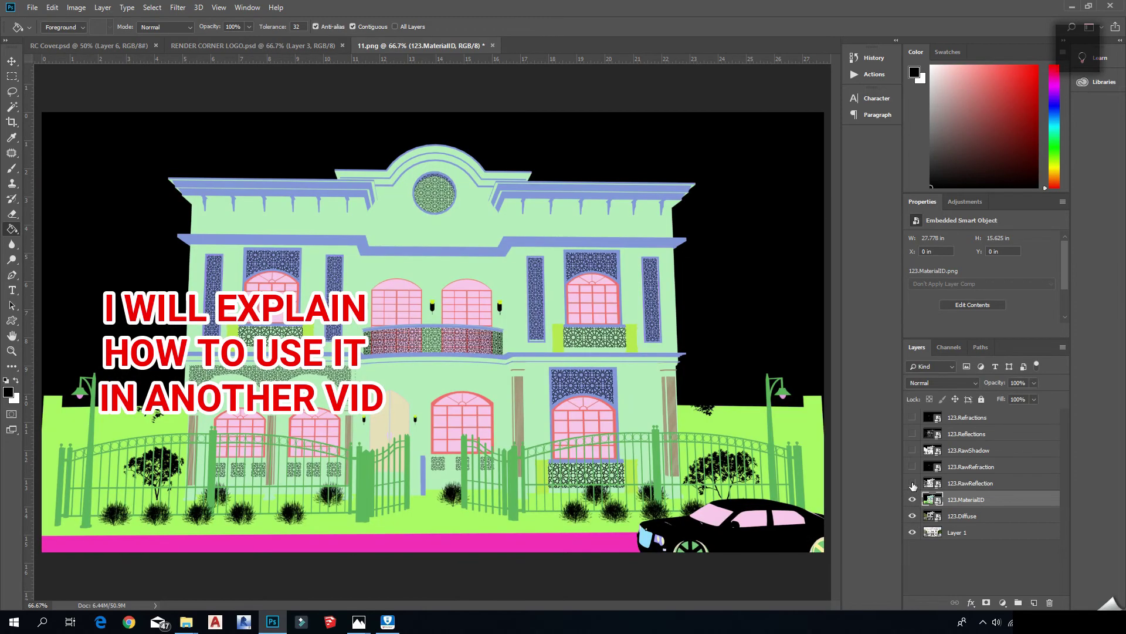
pyautogui.click(912, 483)
pyautogui.click(912, 466)
pyautogui.click(912, 450)
pyautogui.click(912, 434)
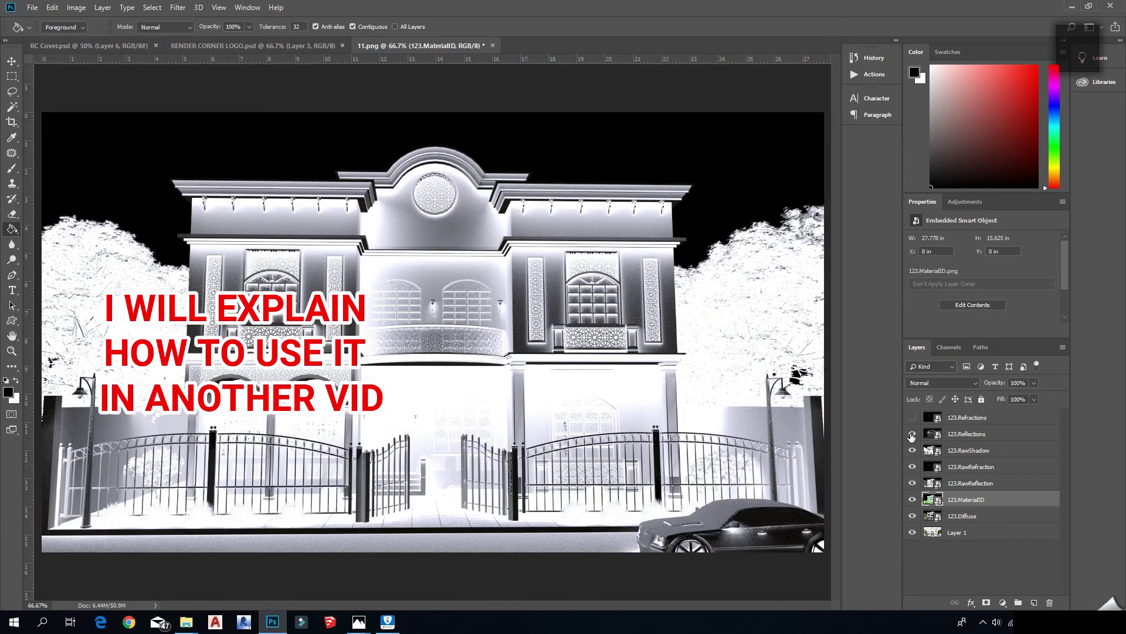
pyautogui.click(912, 417)
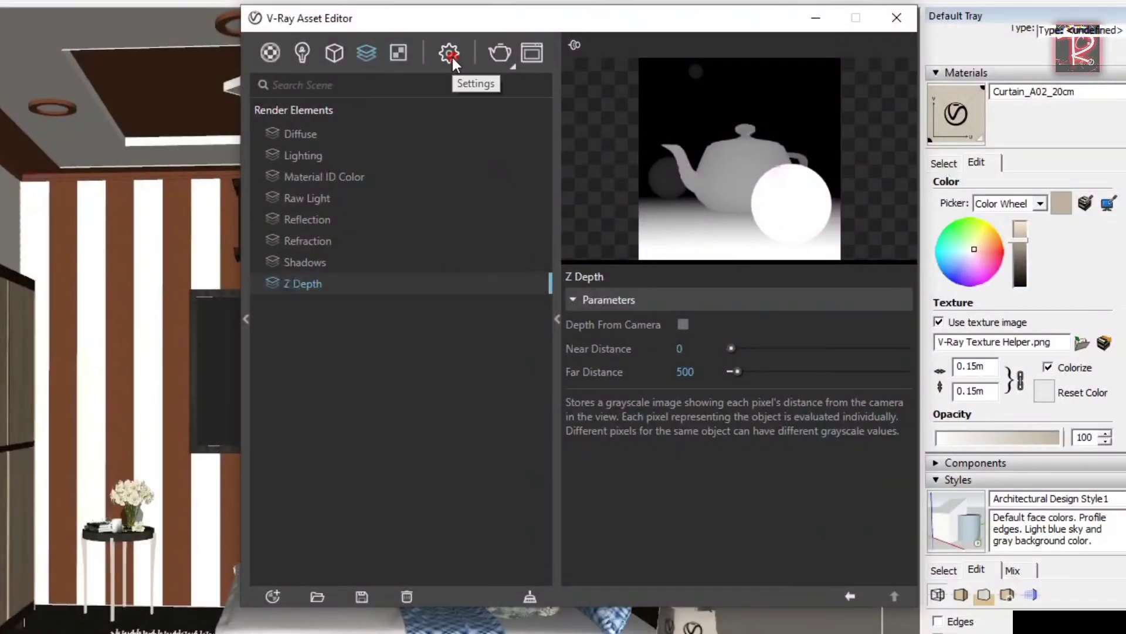
# Step: Return to the V-Ray Asset Editor in SketchUp, check the render settings and start rendering Scene 1
pyautogui.click(449, 54)
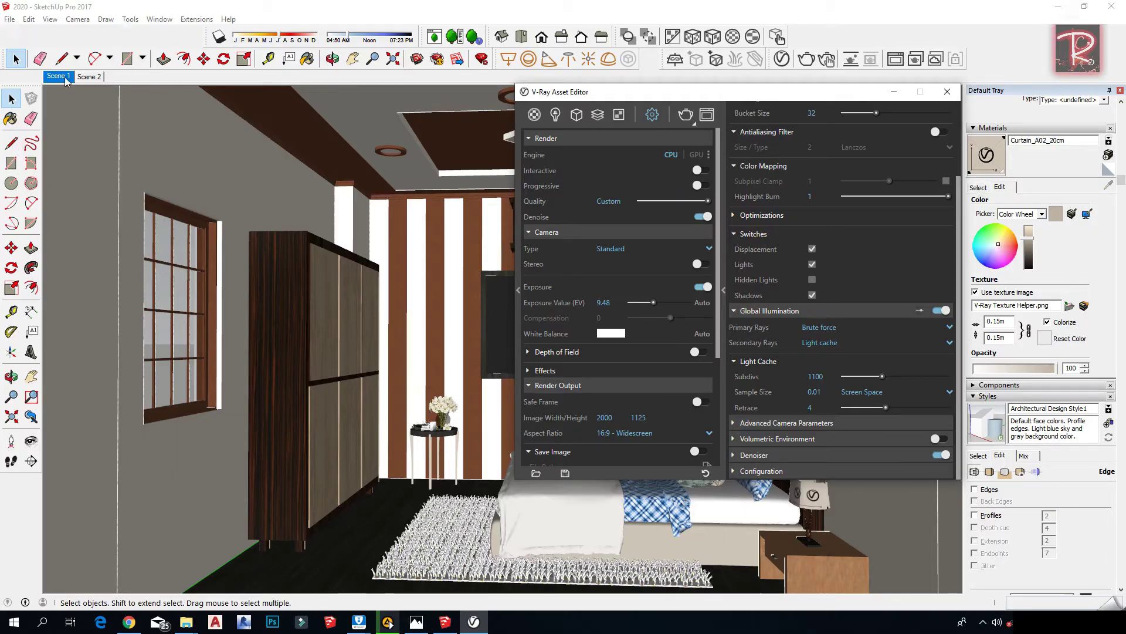
pyautogui.click(500, 54)
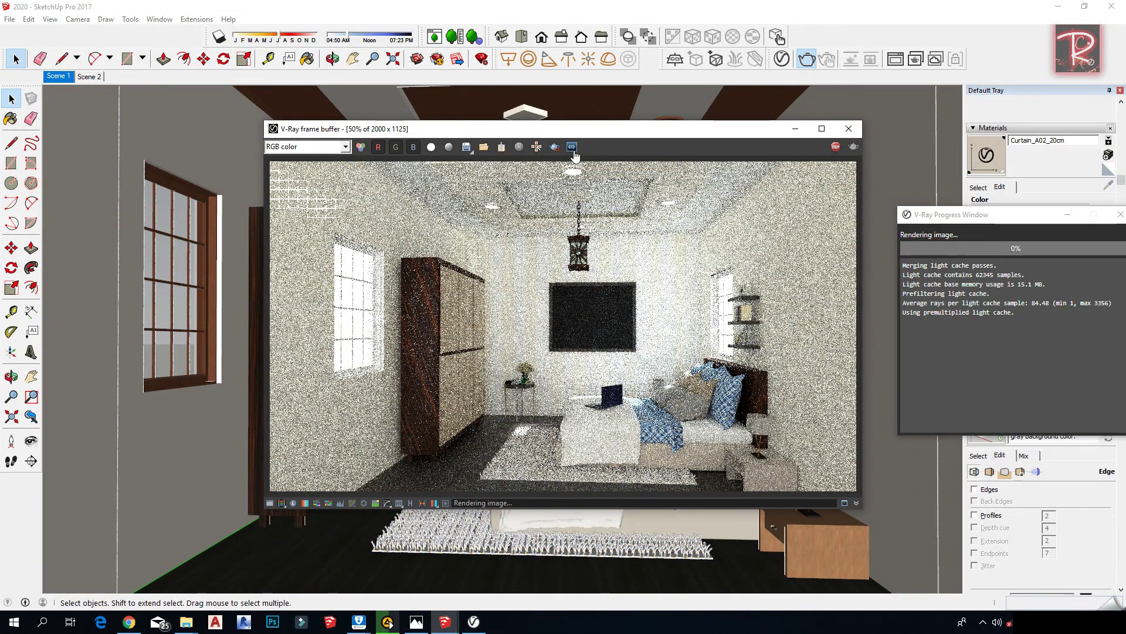
# Step: Enlarge the V-Ray frame buffer window to nearly fill the screen and reposition the progress window beside the rendered image
pyautogui.moveTo(568, 129); pyautogui.dragTo(348, 24)
pyautogui.moveTo(643, 405); pyautogui.dragTo(904, 597)
pyautogui.scroll(1, 330, 290)
pyautogui.moveTo(150, 24); pyautogui.dragTo(121, 11)
pyautogui.moveTo(876, 586); pyautogui.dragTo(1102, 597)
pyautogui.moveTo(1001, 215); pyautogui.dragTo(963, 172)
pyautogui.moveTo(704, 12); pyautogui.dragTo(682, 218)
pyautogui.moveTo(942, 172); pyautogui.dragTo(1008, 223)
pyautogui.moveTo(682, 217); pyautogui.dragTo(714, 34)
pyautogui.scroll(-1, 587, 329)
pyautogui.click(1115, 284)
# Step: Define a full-height render region over the middle of the bedroom image and bring the progress window in front of the frame buffer
pyautogui.click(317, 52)
pyautogui.moveTo(497, 347); pyautogui.dragTo(552, 391)
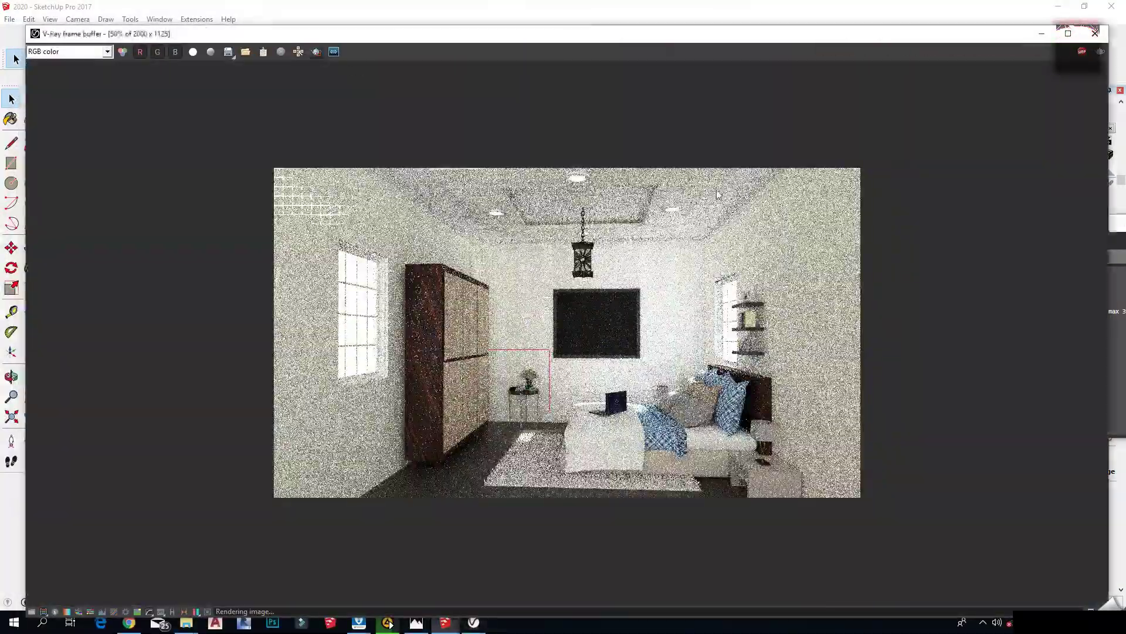
pyautogui.moveTo(418, 168); pyautogui.dragTo(703, 498)
pyautogui.scroll(2, 647, 397)
pyautogui.scroll(-2, 649, 373)
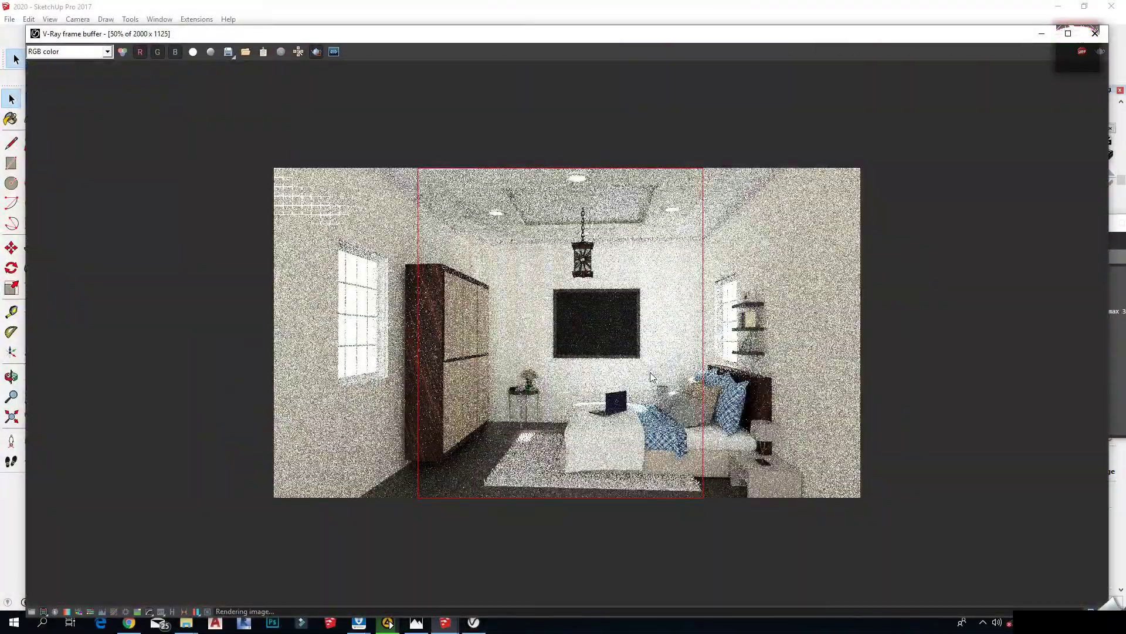
pyautogui.click(1116, 276)
pyautogui.moveTo(1050, 224); pyautogui.dragTo(969, 204)
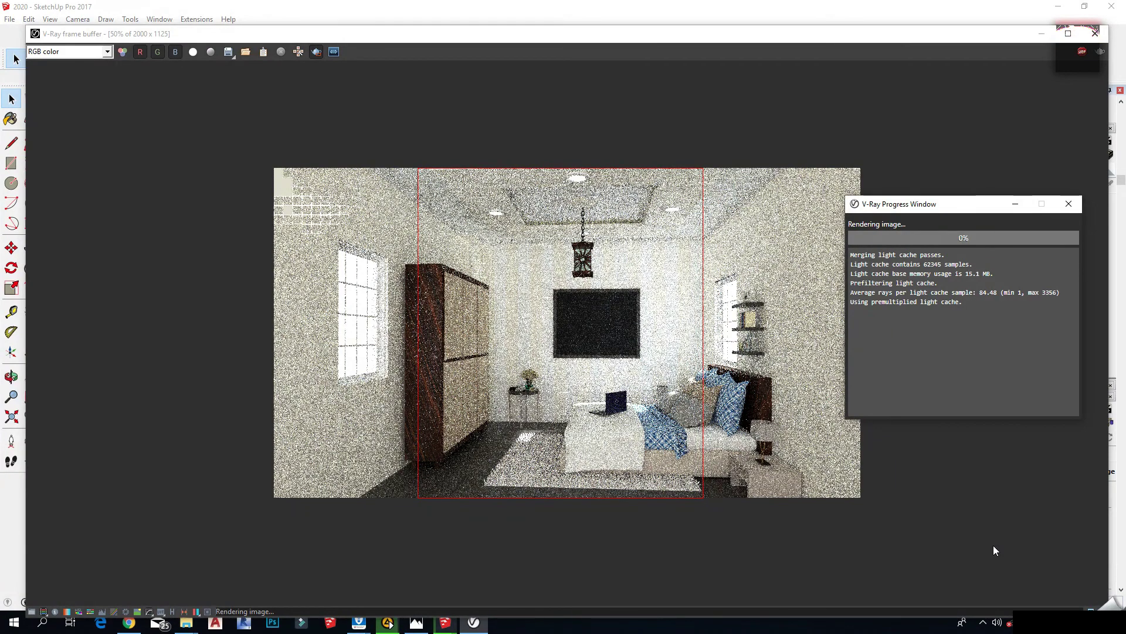